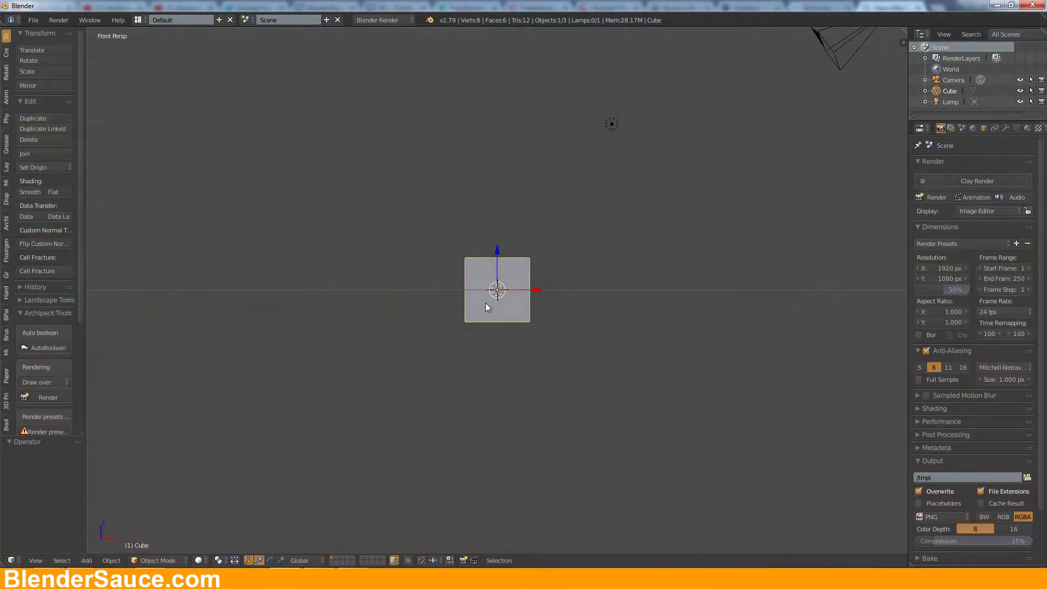
Step: Delete the default cube and bring up the Add menu to insert an Ico Sphere
key("Delete")
key("shift+a")
Step: Add the icosphere with increased subdivisions and enter Edit Mode on it
left_click(524, 279)
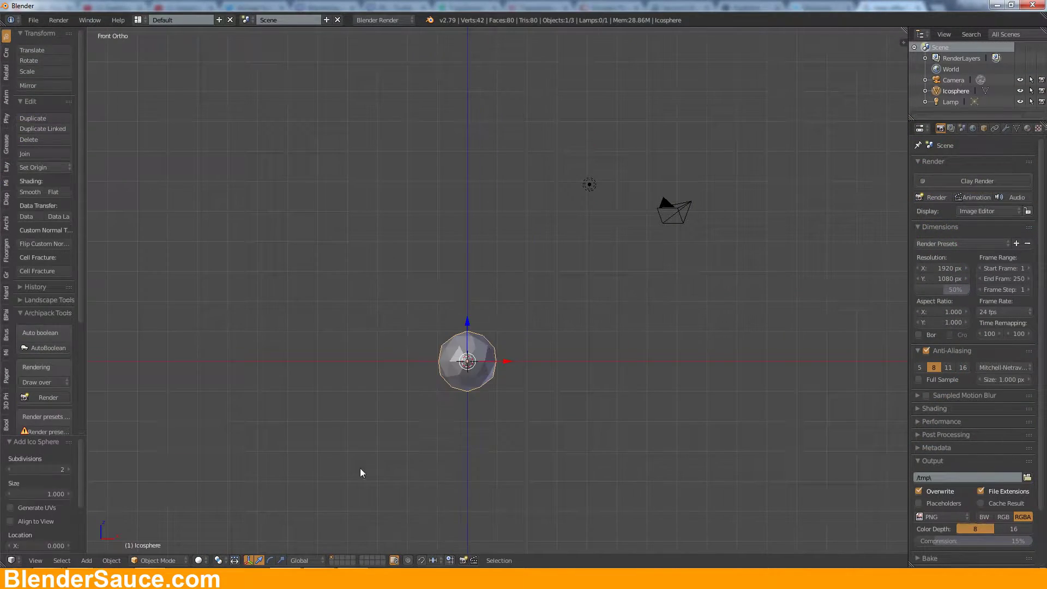
left_click(70, 469)
key("Tab")
scroll(446, 337, "up", 4)
Step: Pull lower vertices down with proportional falloff to flatten the bush's base
right_click(557, 291)
key("g")
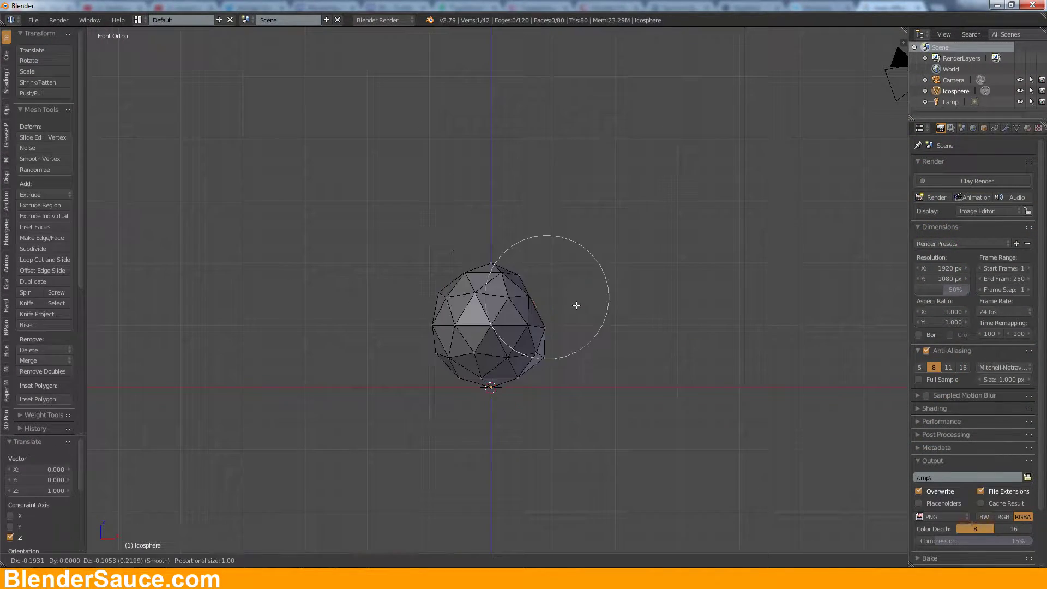
right_click(490, 387)
key("g")
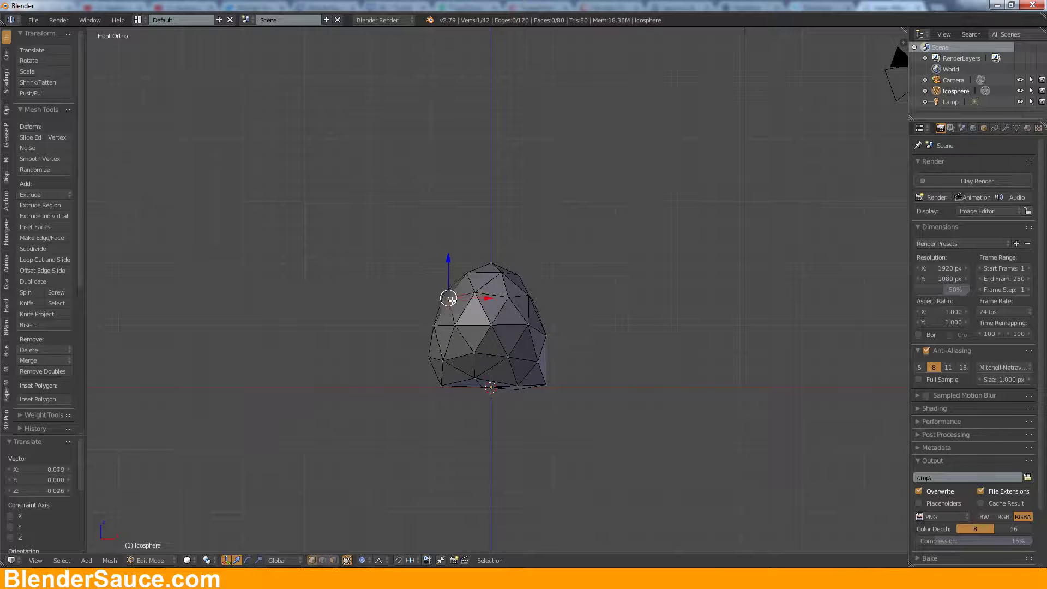
key("g")
left_click(430, 330)
key("KP_3")
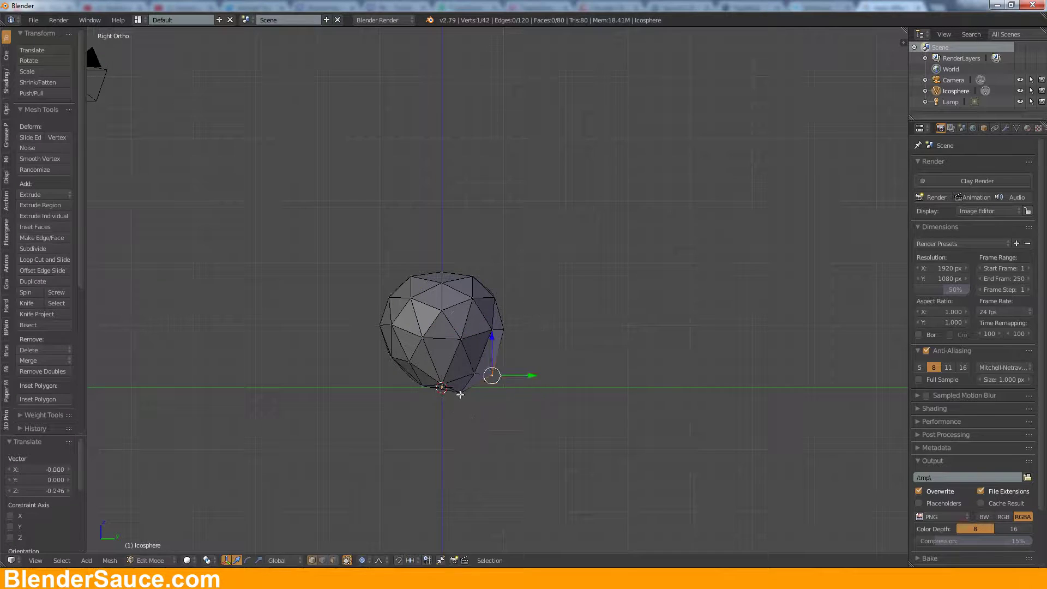
left_click(493, 342)
Step: Orbit around and push another vertex to make the bush lumpier, back in front view
mouse_move(492, 342)
middle_mouse_down()
mouse_move(551, 383)
mouse_move(567, 382)
middle_mouse_up()
right_click(537, 331)
key("g")
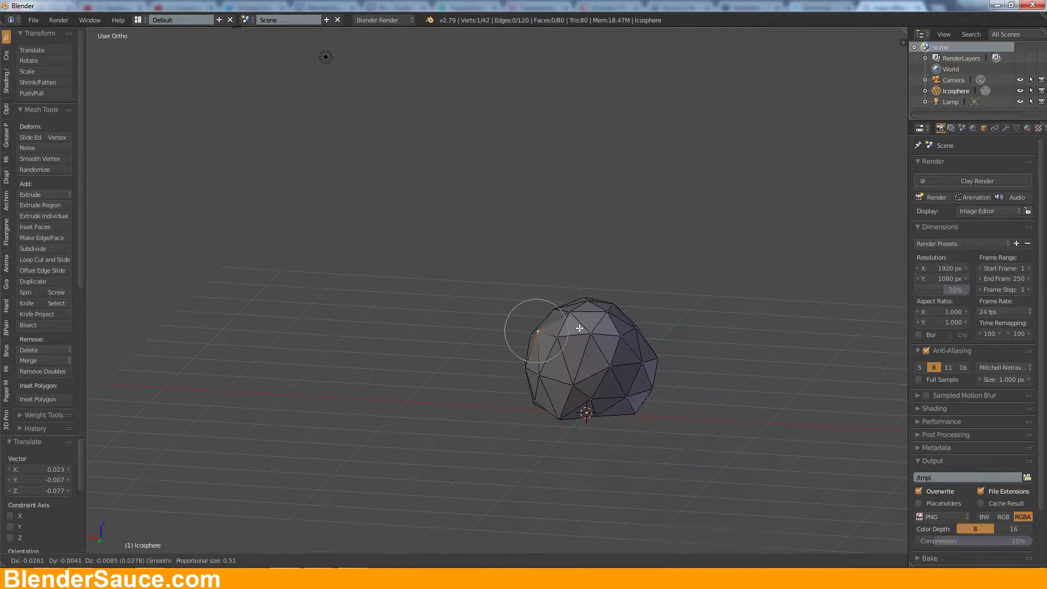
mouse_move(584, 309)
middle_mouse_down()
mouse_move(567, 355)
mouse_move(424, 368)
middle_mouse_up()
key("g")
left_click(564, 382)
key("KP_1")
Step: Return to Object Mode and scale the bush down to 0.363
key("Tab")
key("s")
left_click(522, 358)
Step: Switch the render engine to Cycles and make the upper split area a Node Editor
left_click(381, 20)
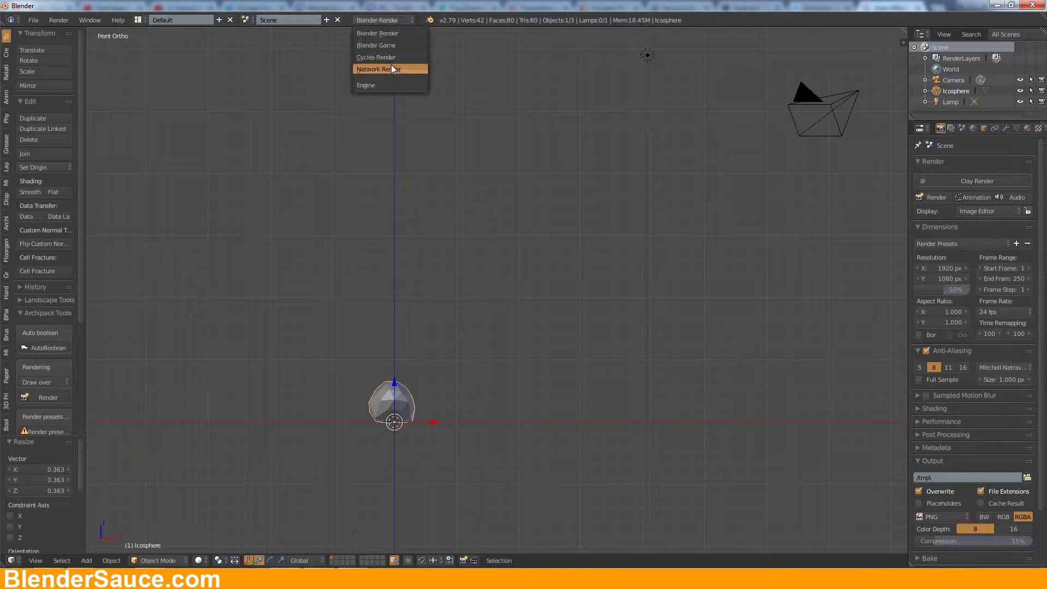
left_click(382, 58)
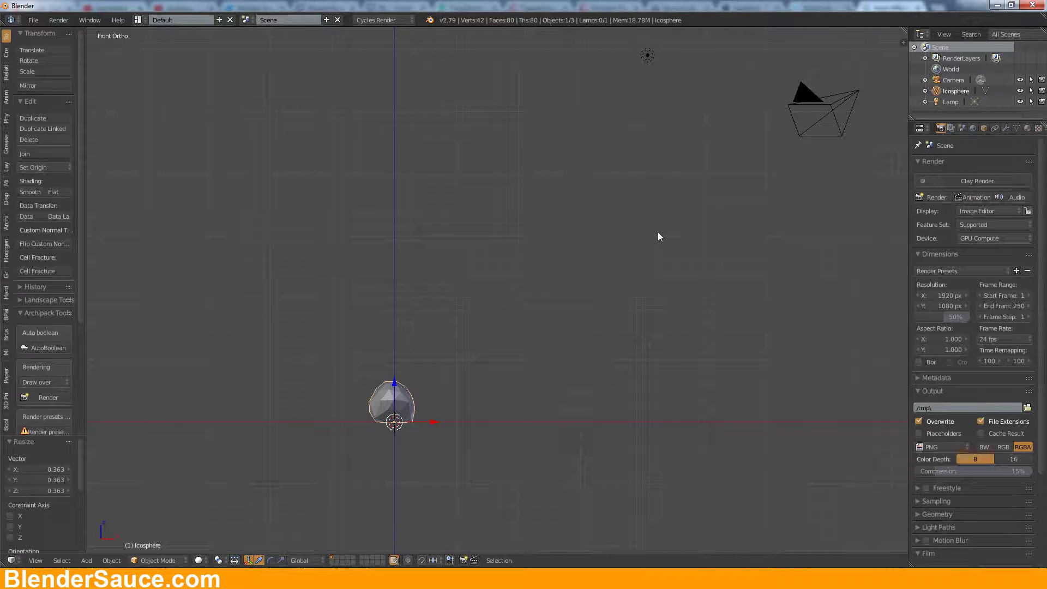
left_click_drag(904, 565, 720, 348)
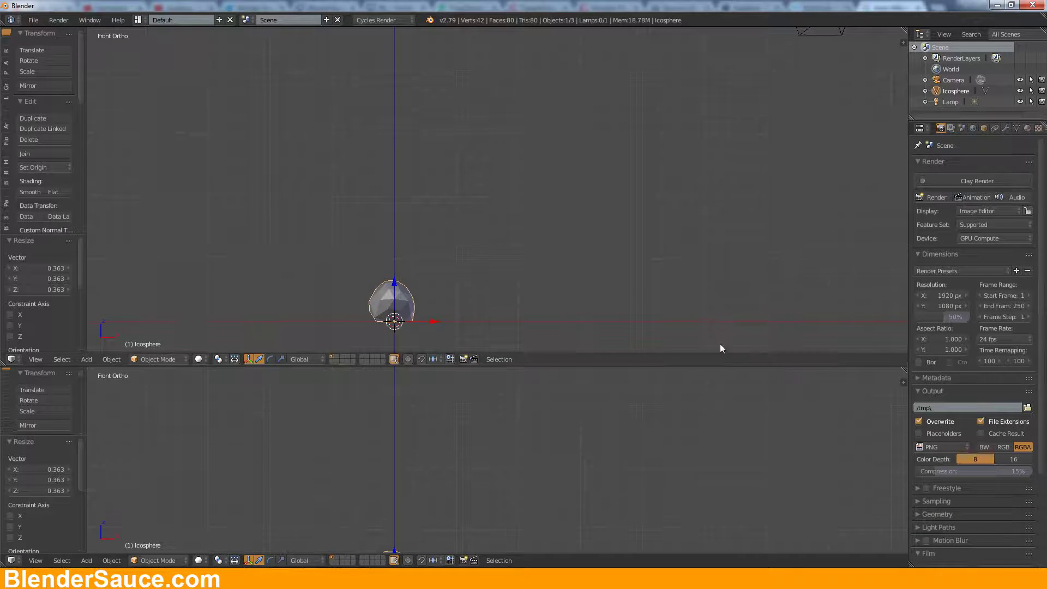
left_click(11, 359)
left_click(45, 240)
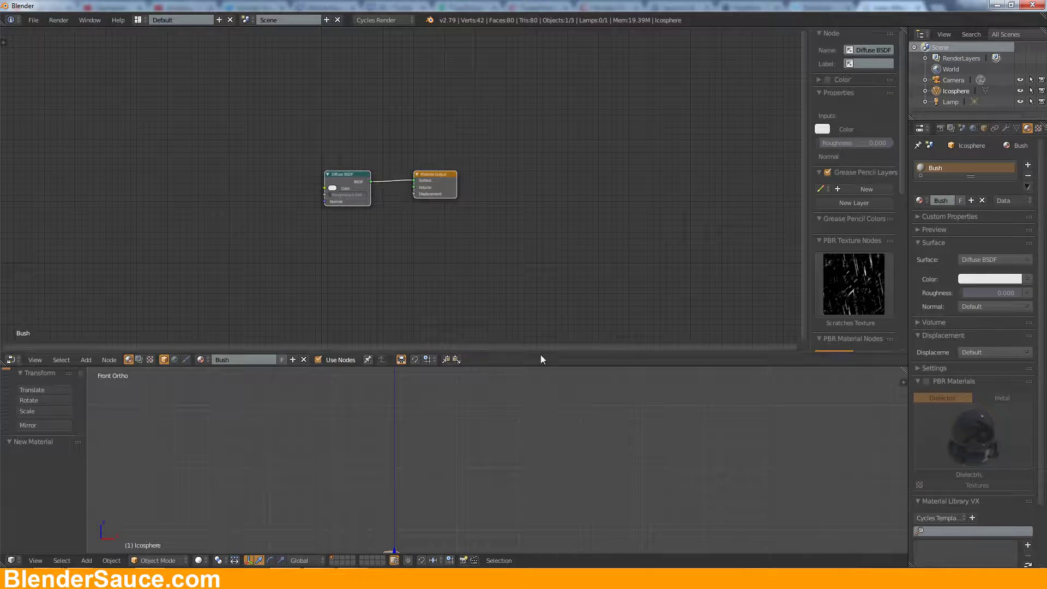
left_click_drag(541, 351, 533, 293)
Step: Align the scene camera to the current view and adjust its position
key("KP_5")
key("ctrl+alt+KP_0")
key("g")
left_click(436, 339)
key("KP_0")
key("KP_7")
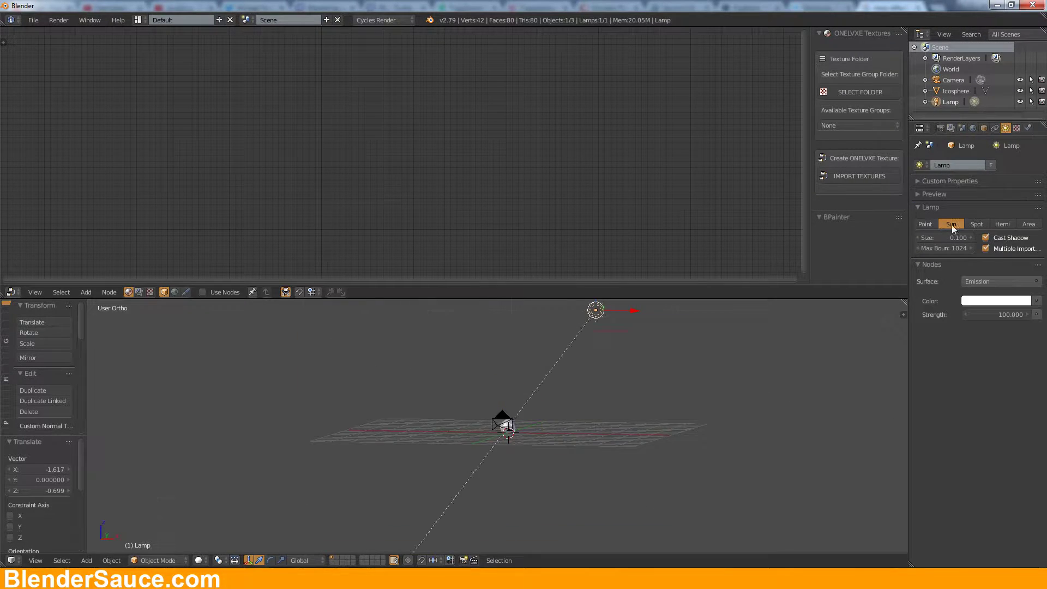
key("KP_5")
Step: With the icosphere selected, add Texture Coordinate and Musgrave Texture nodes to its material
right_click(510, 330)
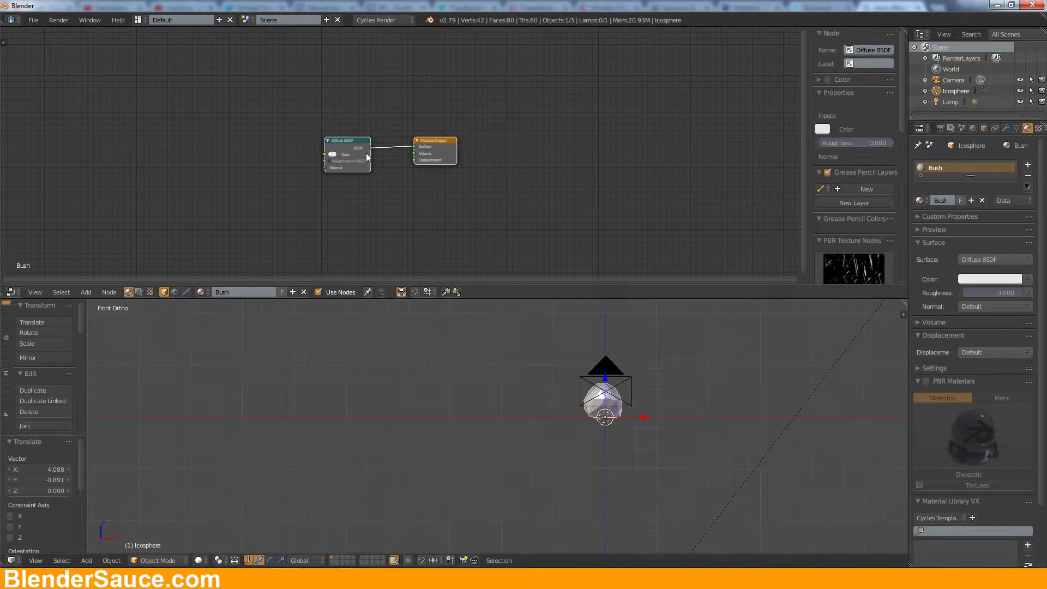
scroll(365, 152, "up", 5, "ctrl")
key("shift+a")
left_click(241, 311)
left_click(211, 158)
key("shift+a")
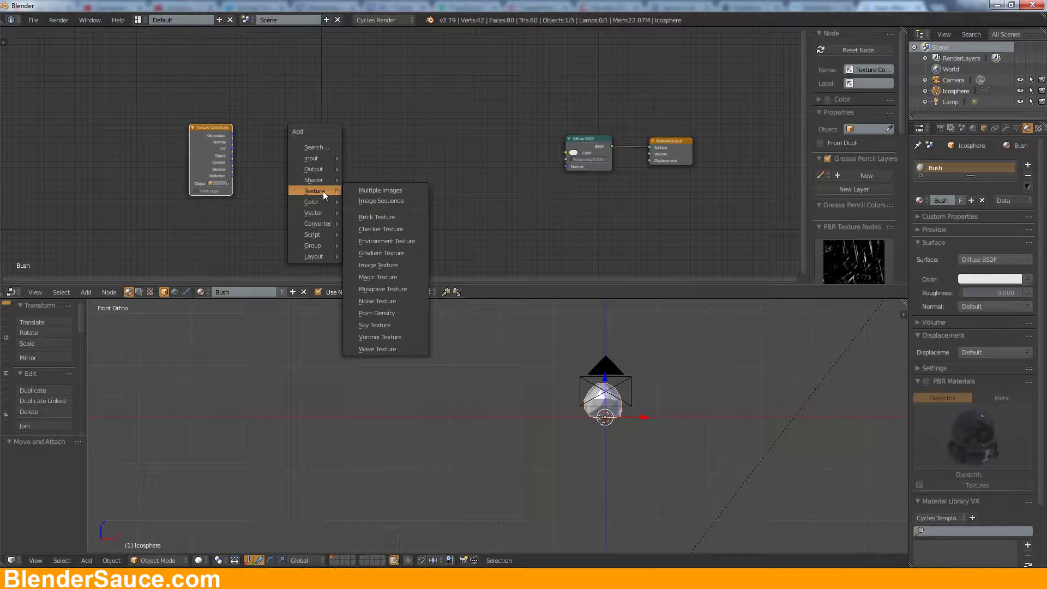
left_click(378, 285)
left_click(357, 191)
left_click(357, 190, "ctrl+shift")
Step: Preview the Musgrave output in rendered shading and link the Generated coordinates onward
key("KP_0")
left_click(198, 560)
left_click(225, 488)
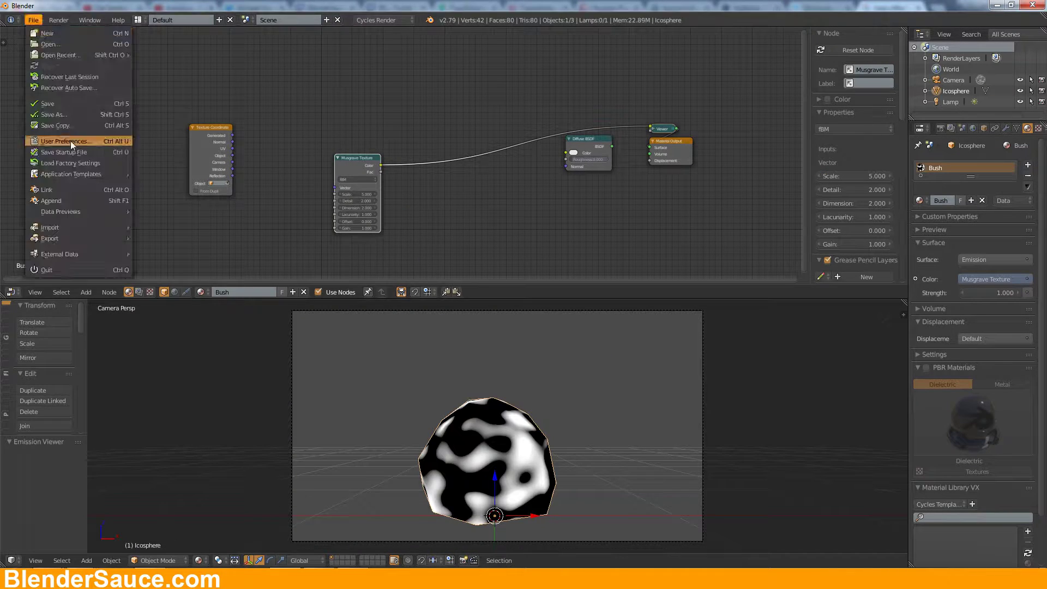
left_click_drag(366, 164, 352, 127)
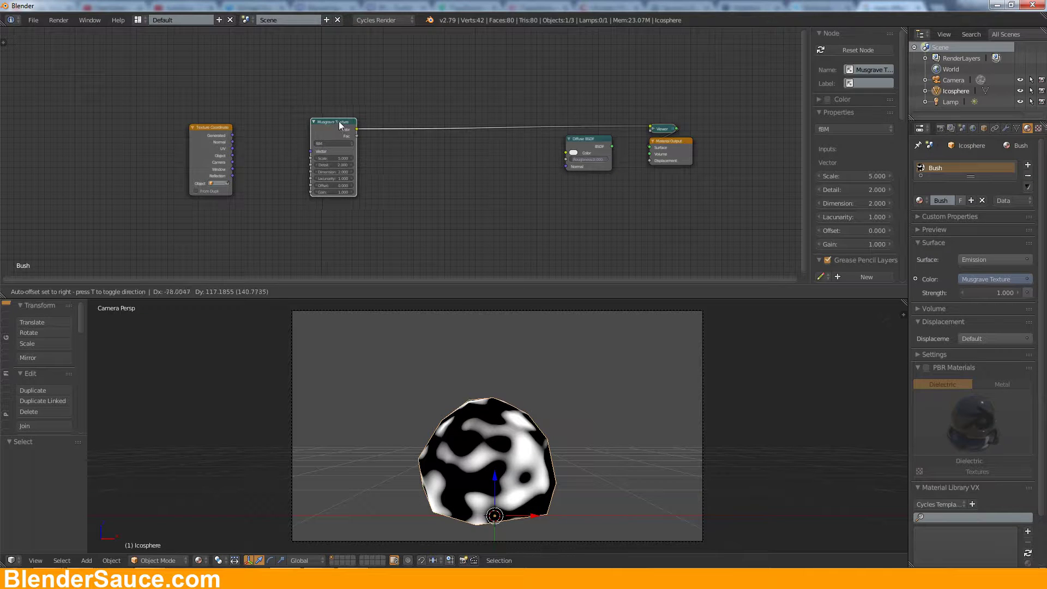
mouse_move(211, 131)
left_mouse_down()
mouse_move(131, 129)
mouse_move(215, 161)
mouse_move(321, 150)
mouse_move(320, 167)
mouse_move(333, 142)
left_mouse_up()
Step: Insert a Separate XYZ node and replace the Musgrave with a ColorRamp height gradient
key("shift+a")
left_click(211, 215)
left_click(235, 148)
key("x")
key("shift+a")
Step: Nudge the black ramp stop, set ease interpolation, and colour both stops green
left_click(378, 134)
left_click(383, 128)
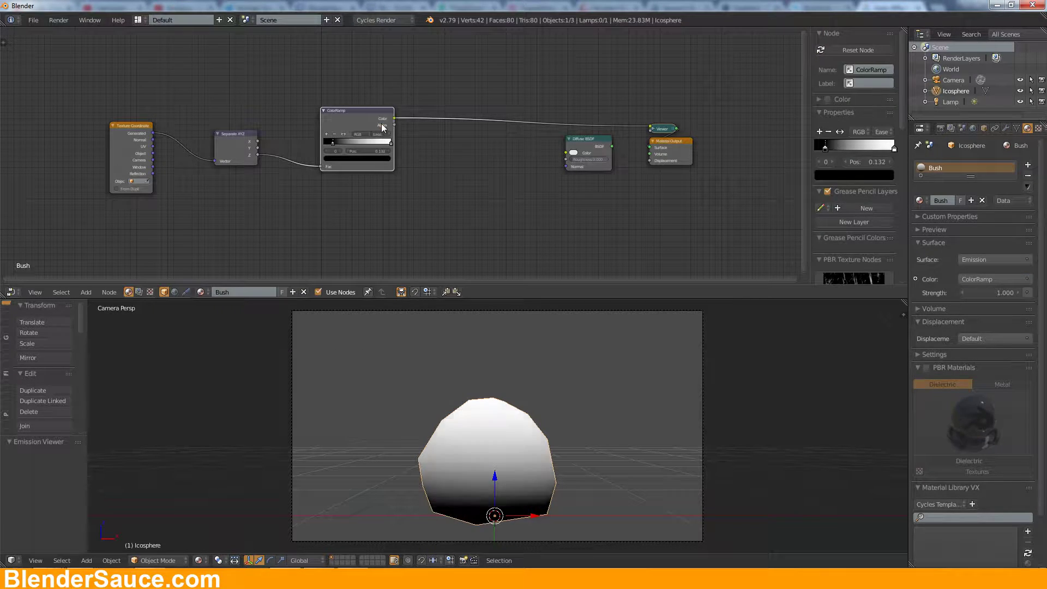
left_click(344, 158)
left_click(333, 81)
left_click(390, 143)
left_click(345, 158)
left_click(334, 81)
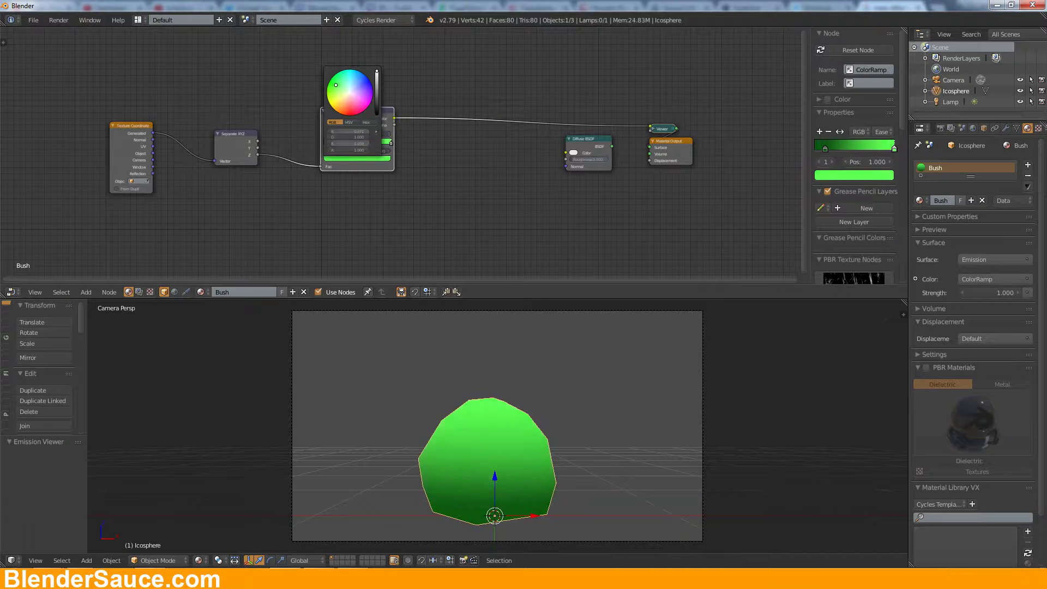
Step: Connect the ColorRamp Color output to the Diffuse BSDF Color input
mouse_move(394, 118)
left_mouse_down()
mouse_move(566, 153)
mouse_move(498, 142)
left_mouse_up()
left_click(586, 142, "ctrl+shift")
scroll(365, 150, "up", 2)
Step: Add a third ramp stop, recolour stops in lighter greens, and set one at 0.698
key("n")
left_click(491, 166)
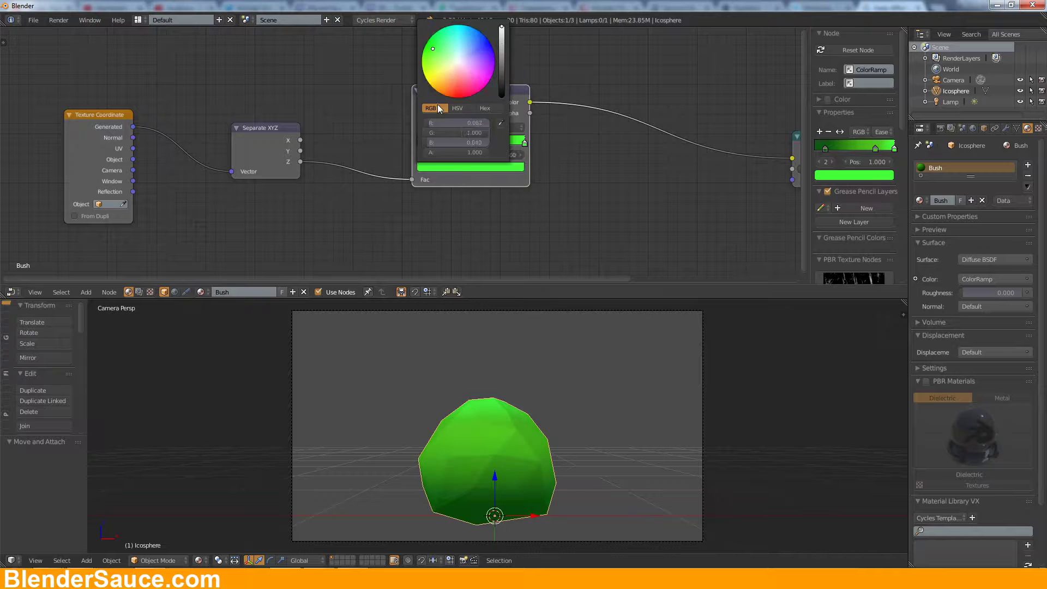
left_click(473, 143, "ctrl")
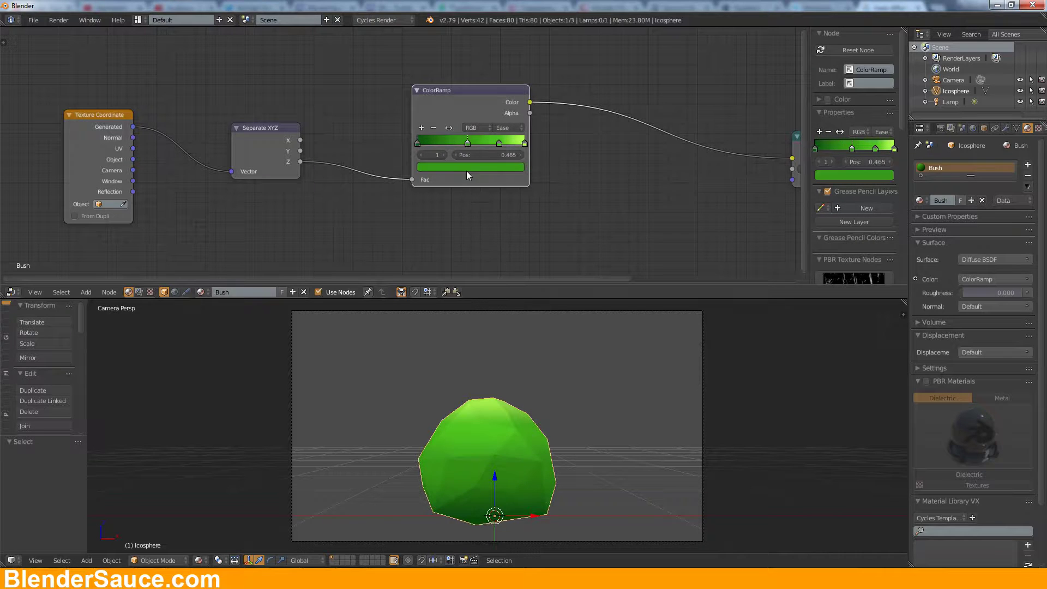
left_click_drag(467, 143, 432, 143)
left_click(429, 166)
left_click(429, 166)
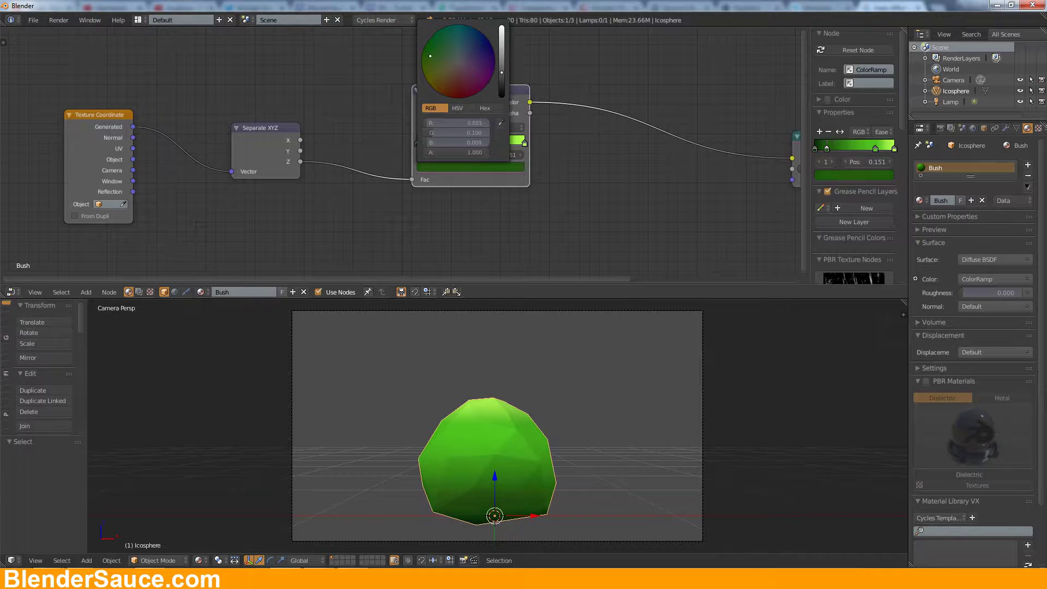
left_click_drag(498, 142, 492, 142)
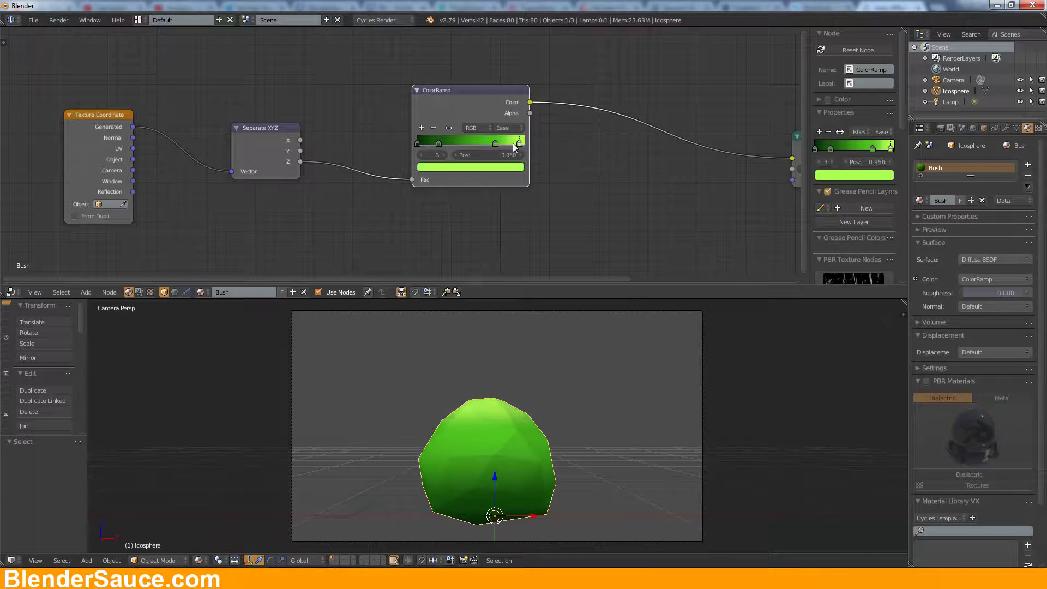
key("KP_1")
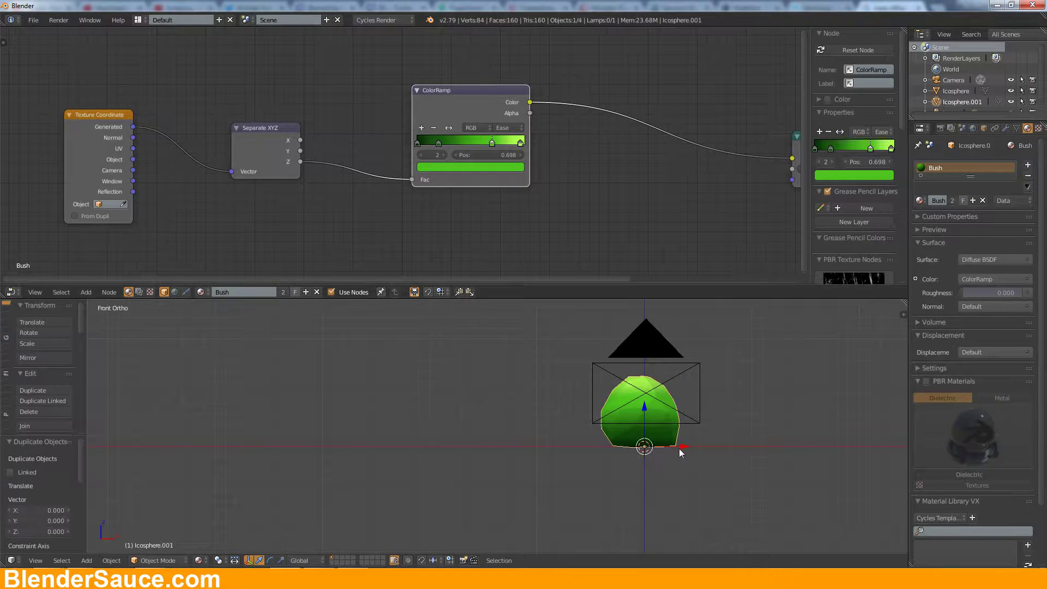
Step: Duplicate the bush beside the original and apply a Decimate modifier at about 0.61 ratio
key("shift+d")
left_click(611, 423)
middle_click_drag(611, 423, 670, 392)
left_click(1005, 128)
left_click(976, 189)
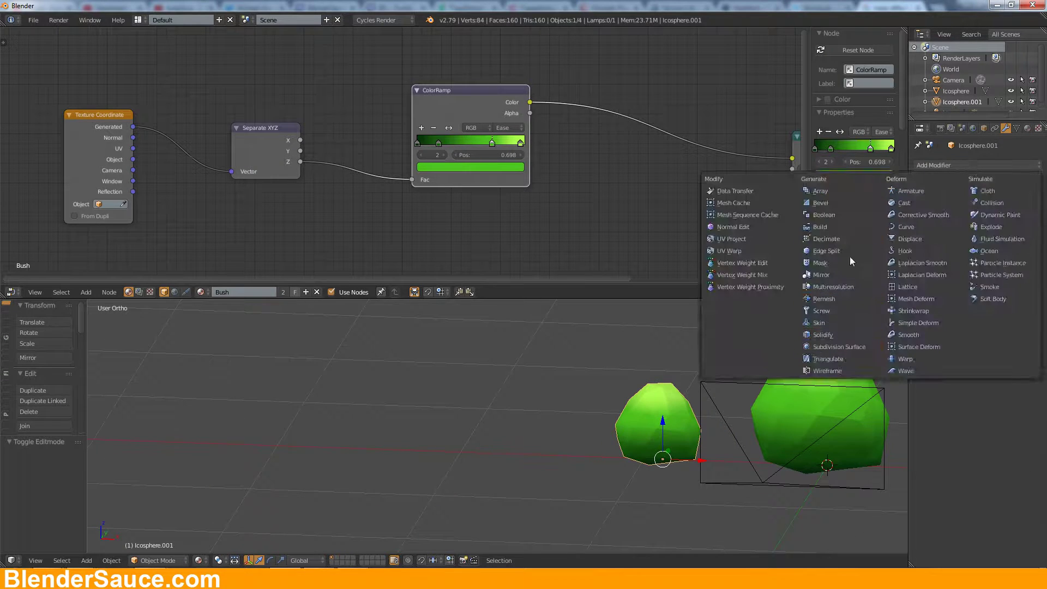
left_click(849, 256)
left_click_drag(1020, 250, 971, 249)
left_click(964, 230)
Step: Move a vertex on the copied bush in Edit Mode to reshape it
key("Tab")
key("g")
key("KP_1")
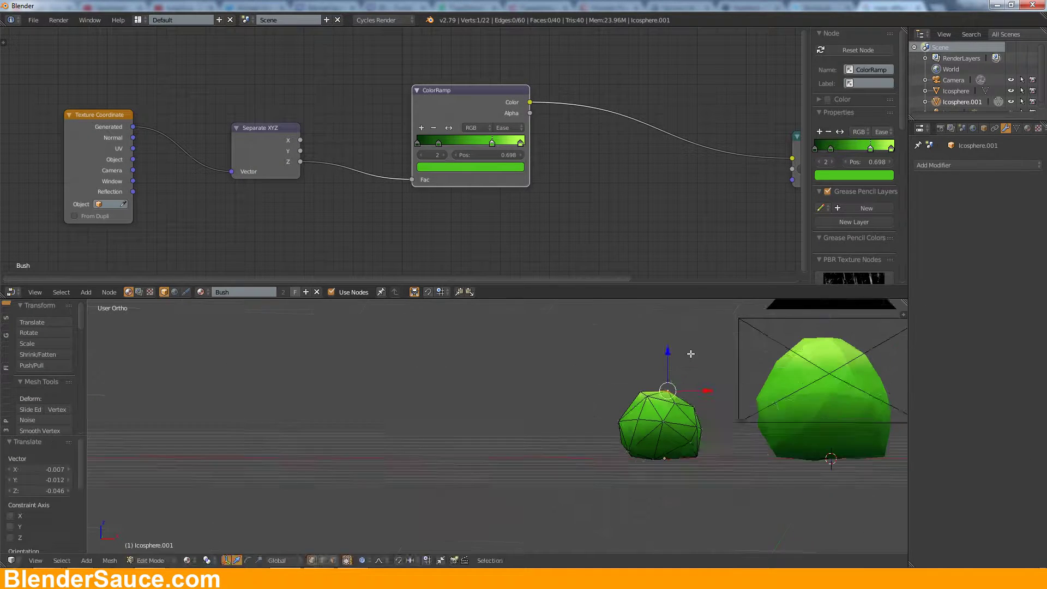
left_click(633, 408)
key("Tab")
Step: Select the original bush and apply a Decimate modifier to it too
right_click(823, 422)
left_click(975, 164)
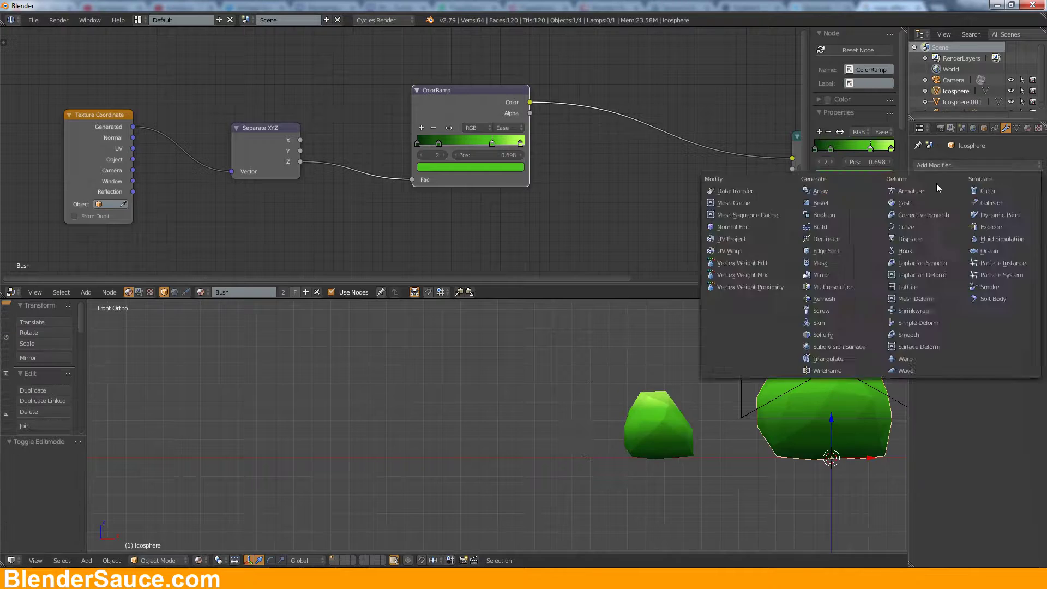
left_click(850, 256)
left_click(964, 230)
scroll(826, 412, "down", 2)
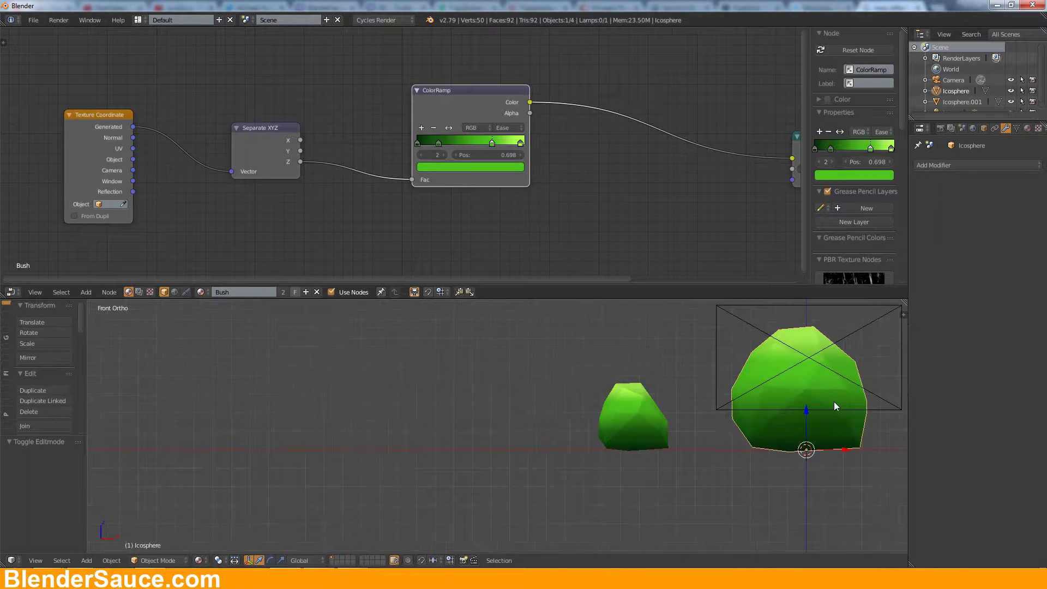
Step: Slide the original bush along the X axis and call up the Add menu
key("g")
key("x")
left_click(430, 458)
key("shift+a")
Step: Squash and narrow a new icosphere into a small, slim bush shape
left_click(848, 42)
key("Tab")
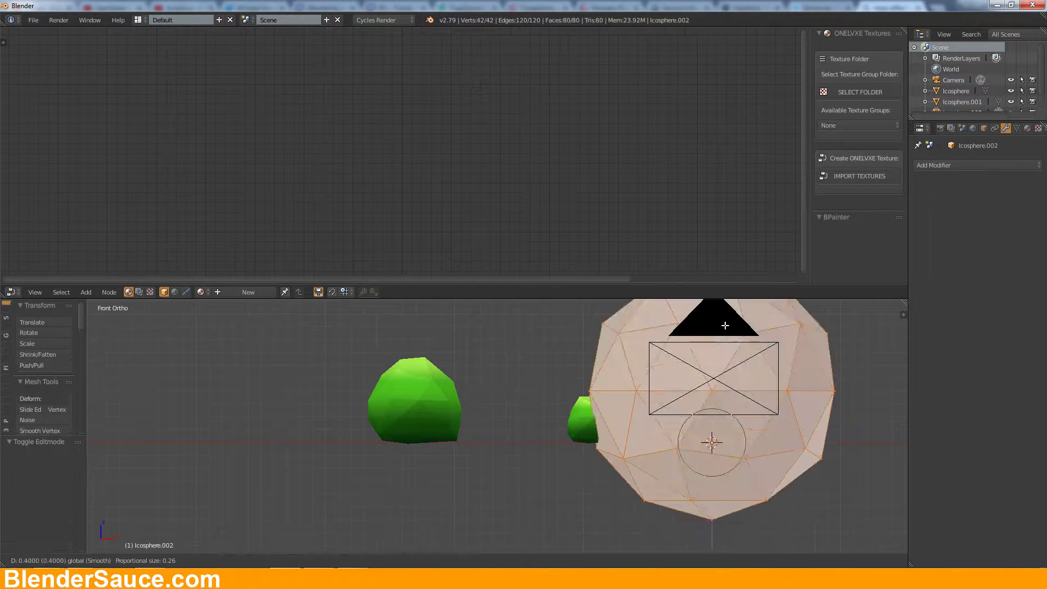
key("a")
key("g")
key("z")
left_click(885, 301)
key("ctrl+Up")
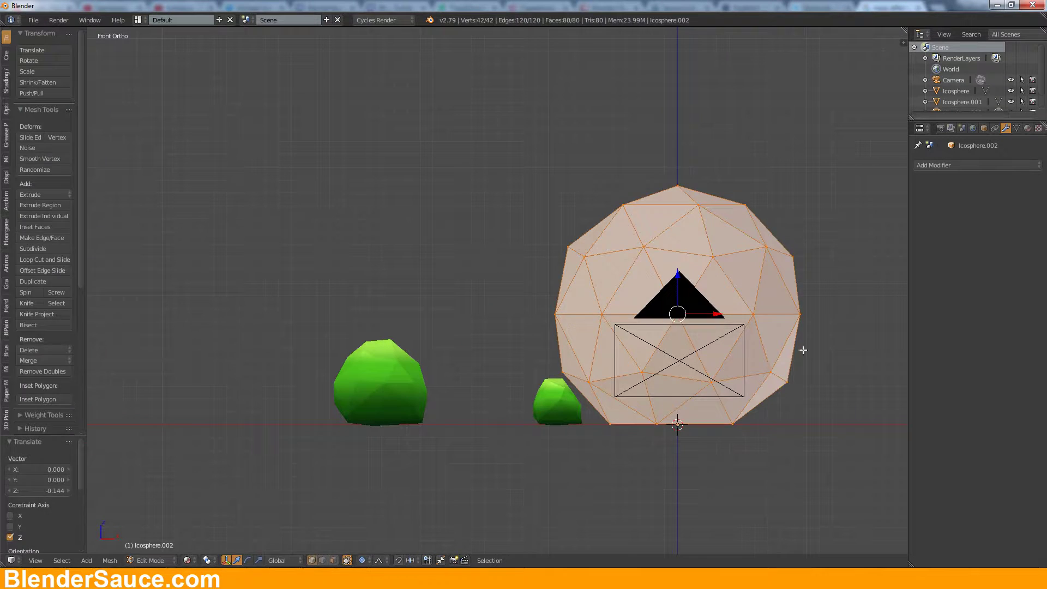
key("ctrl+z")
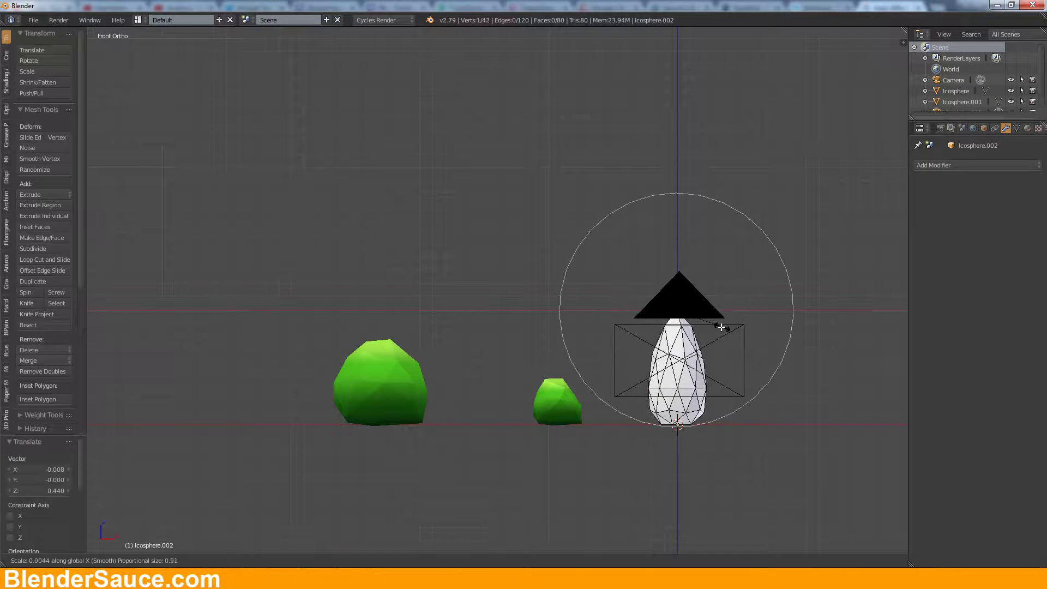
left_click(718, 329)
key("g")
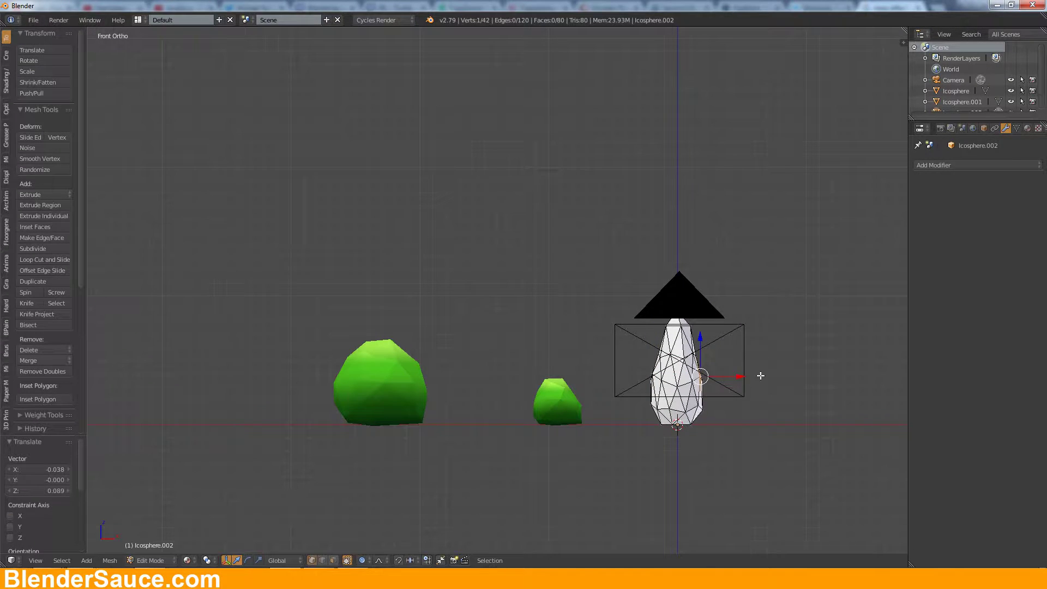
key("KP_3")
key("Tab")
key("KP_1")
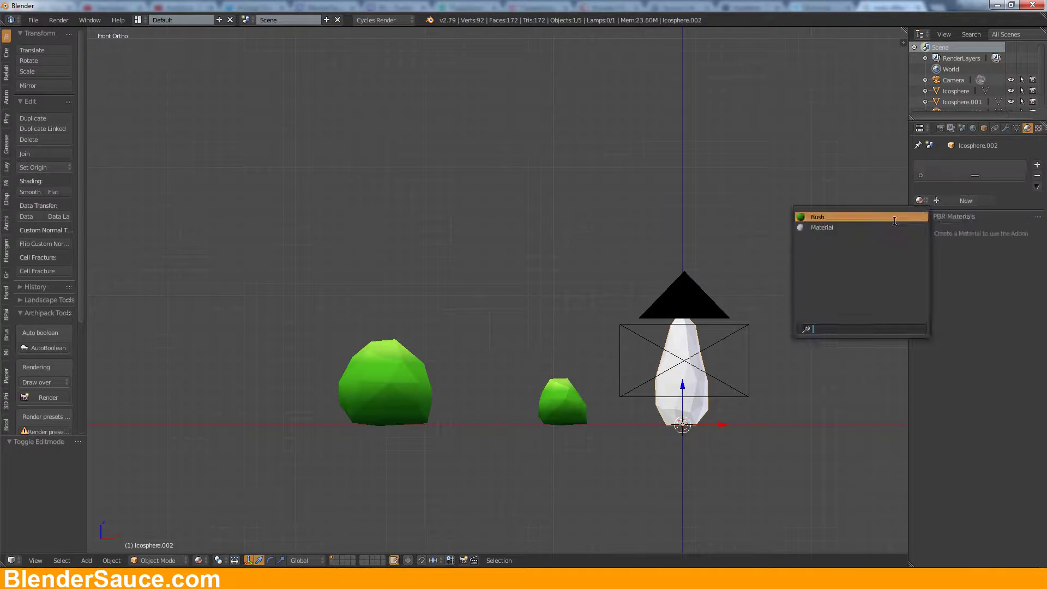
Step: Give the slim bush the Bush material and pull its top vertices to reshape it
key("Return")
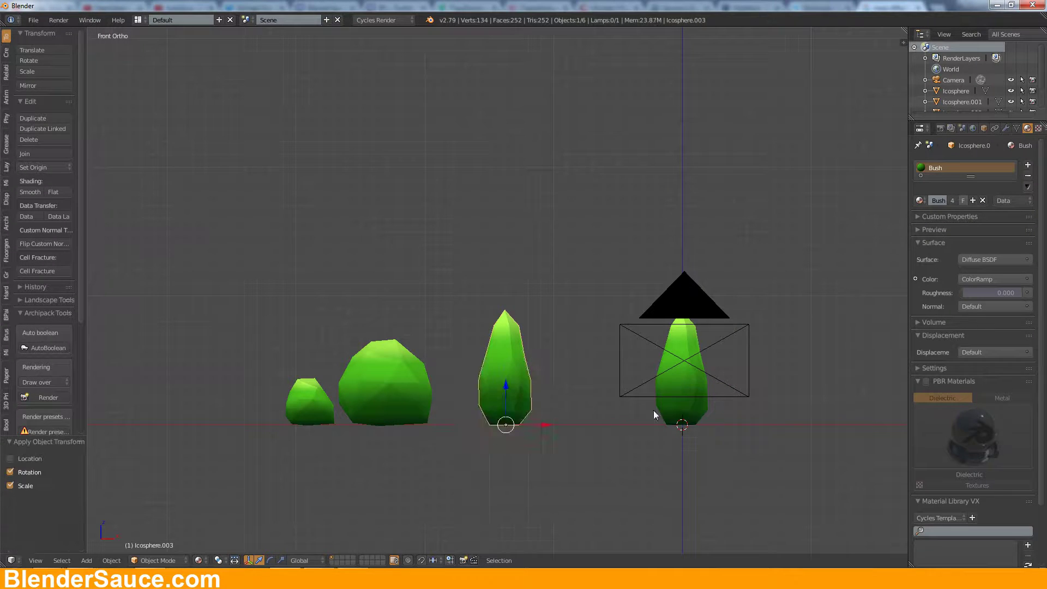
scroll(717, 404, "up", 4)
key("g")
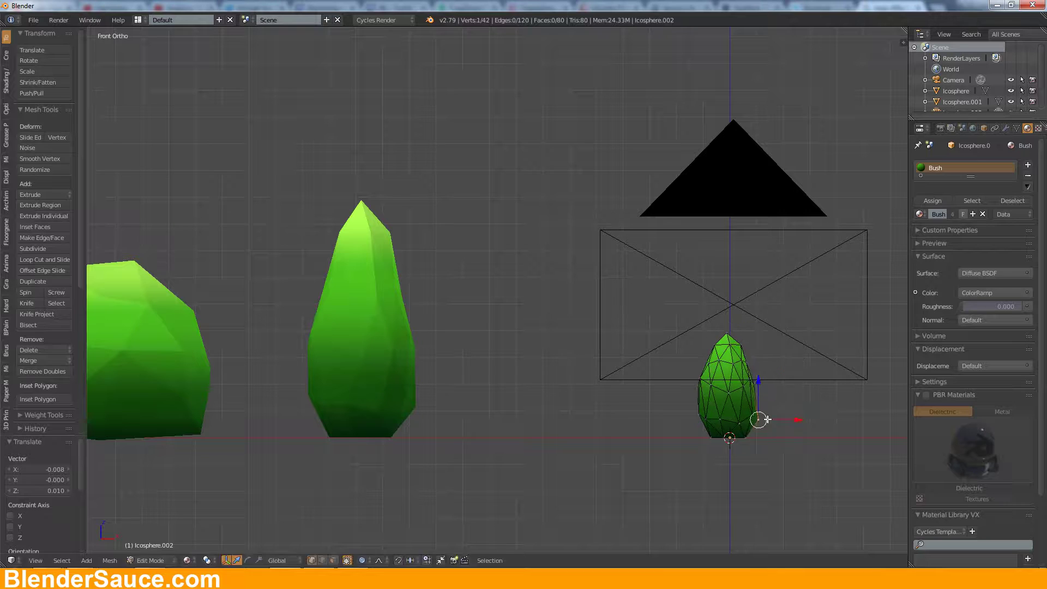
left_click(731, 371)
key("KP_3")
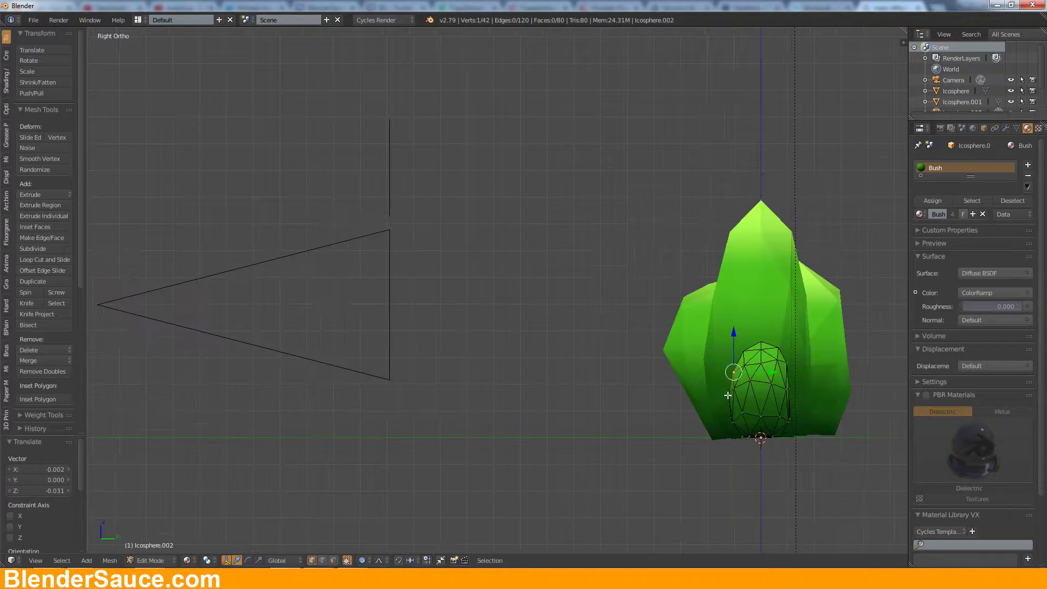
key("KP_1")
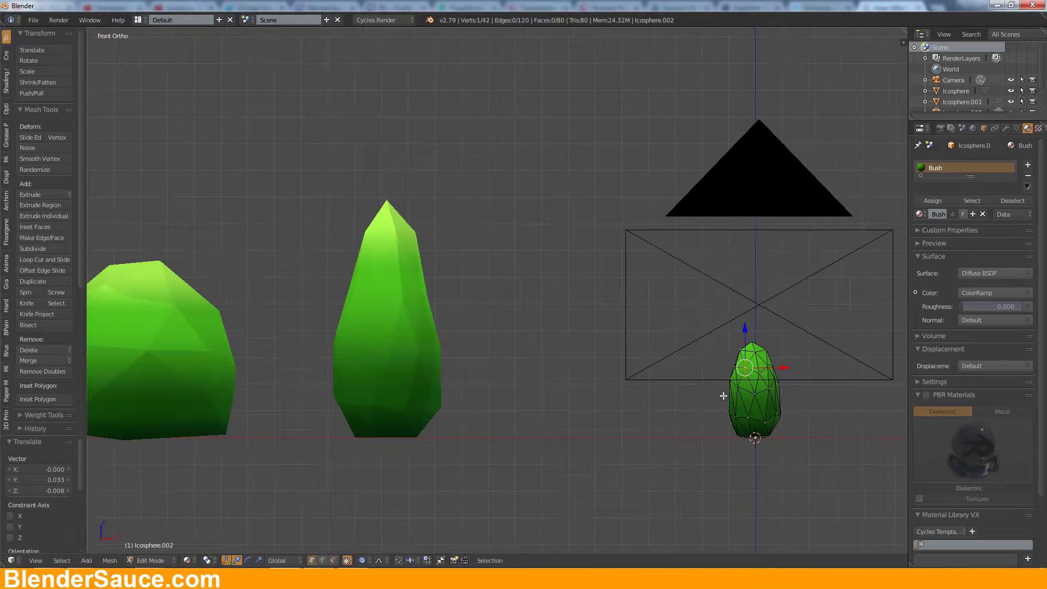
scroll(792, 381, "down", 3)
key("Tab")
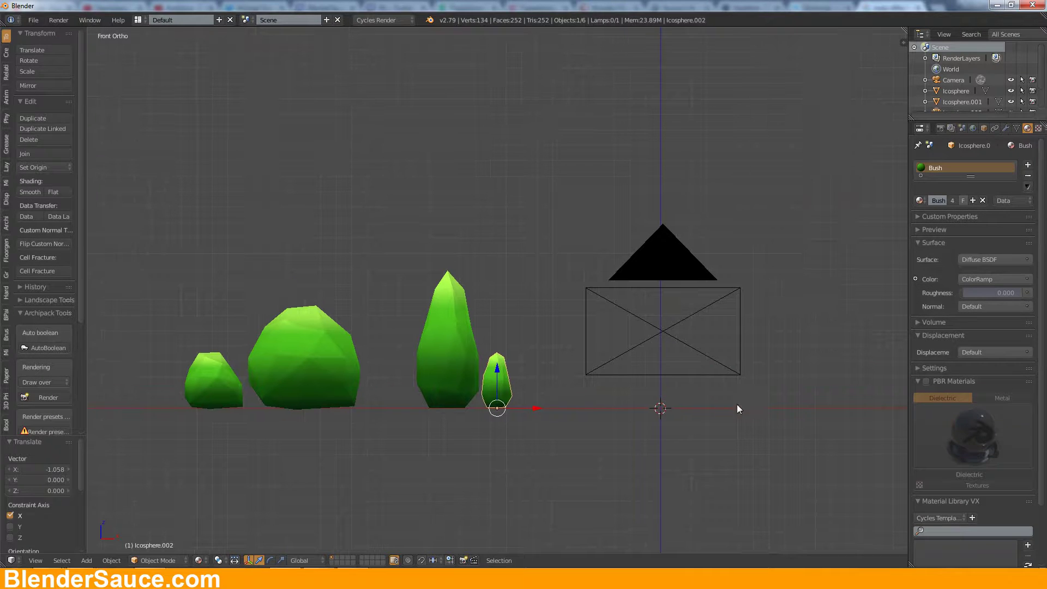
Step: Add a circle mesh for the trunk base, scaled down to 0.1
key("shift+a")
left_click(704, 346)
key("KP_7")
key("s")
key("period")
key("1")
key("Return")
left_click(983, 128)
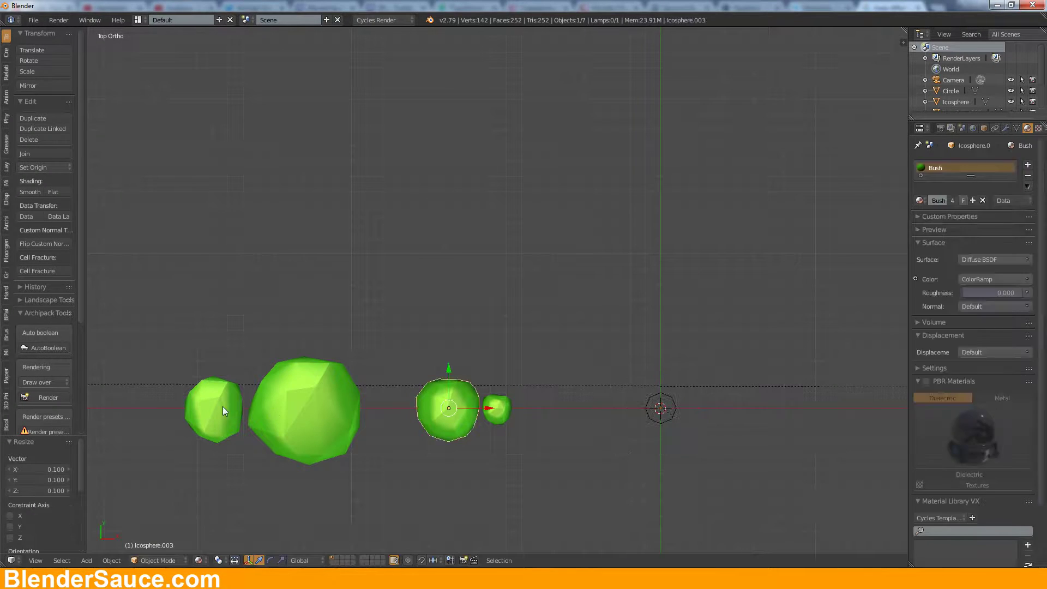
Step: Rename the bushes in Object properties to Bush_round_1/2 and Bush_Tall_1/2
right_click(213, 409)
left_click(969, 165)
right_click(306, 408)
double_click(969, 165)
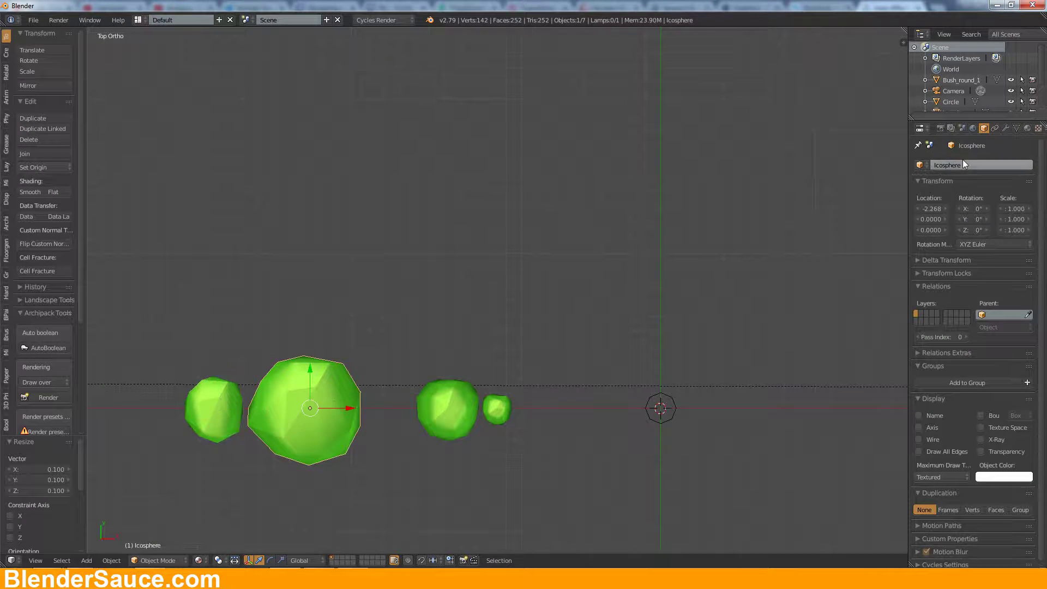
type("Bush_round_2")
right_click(447, 409)
double_click(977, 163)
type("Bush_Tall_1")
key("Return")
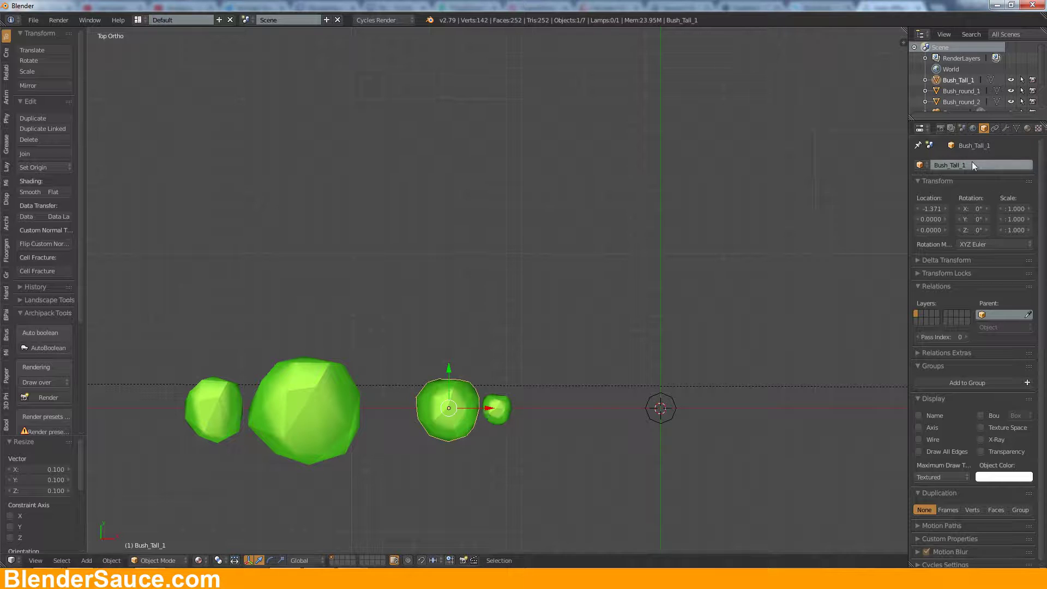
right_click(496, 408)
double_click(988, 165)
Step: Extrude the small circle upward into a thin, tapering tree trunk
right_click(673, 419)
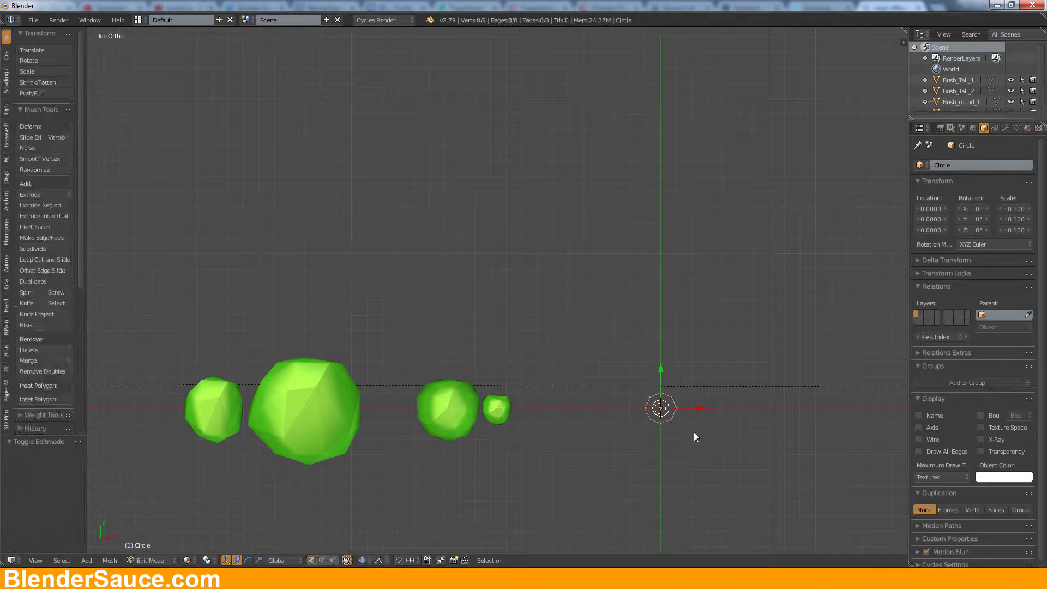
key("Tab")
key("KP_1")
key("e")
left_click(716, 351)
key("s")
left_click(722, 393)
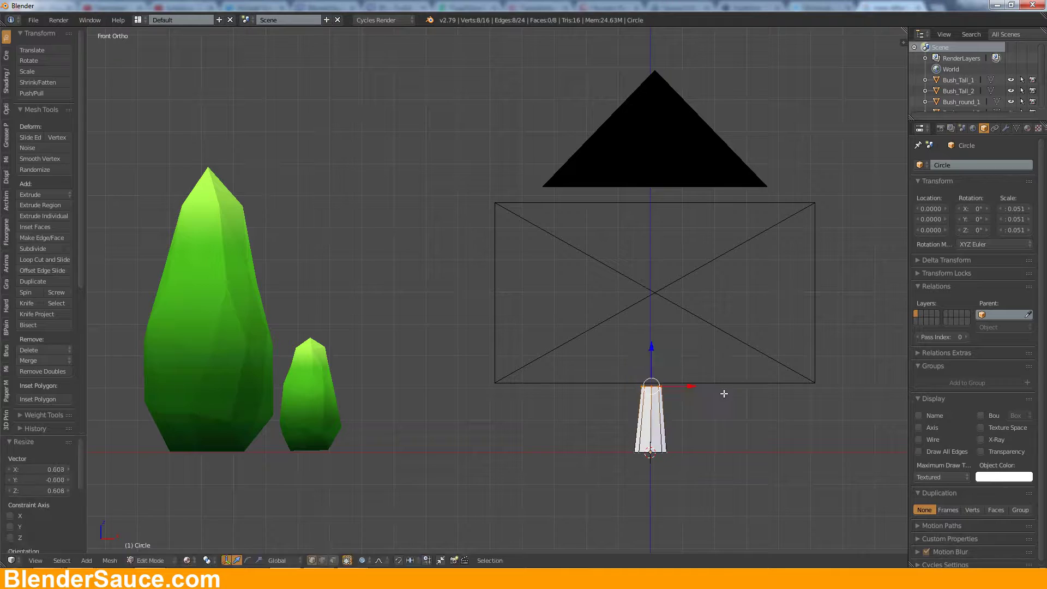
key("e")
scroll(758, 309, "down", 4)
middle_click_drag(731, 327, 547, 344)
key("Tab")
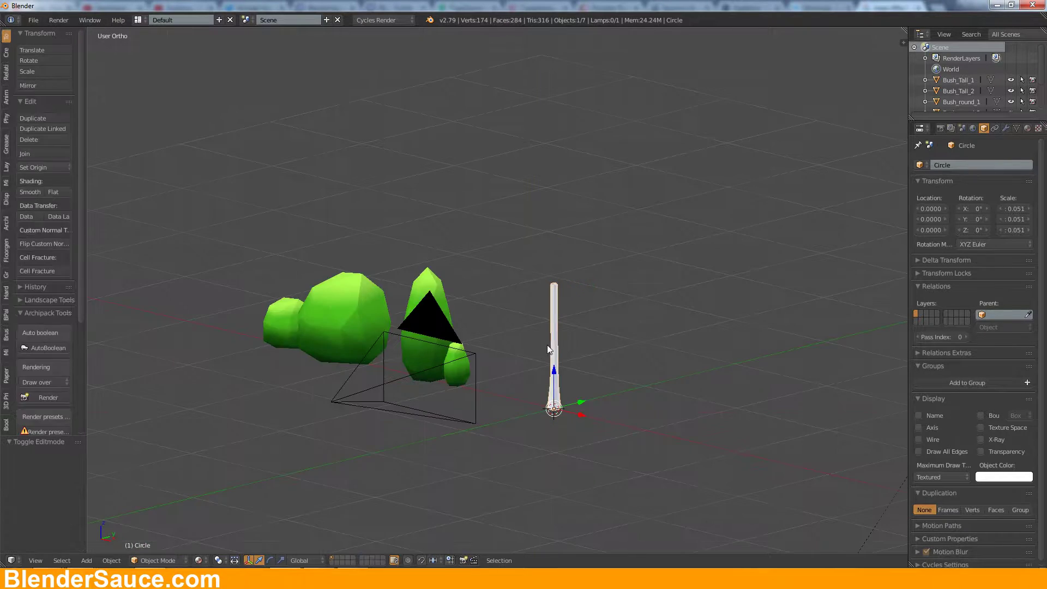
Step: Move the camera to another layer and add an Ico Sphere
right_click(479, 469)
key("m")
left_click(791, 338)
key("shift+a")
left_click(599, 382)
Step: Raise the icosphere's subdivisions and place it atop the trunk at 0.5 scale
key("KP_1")
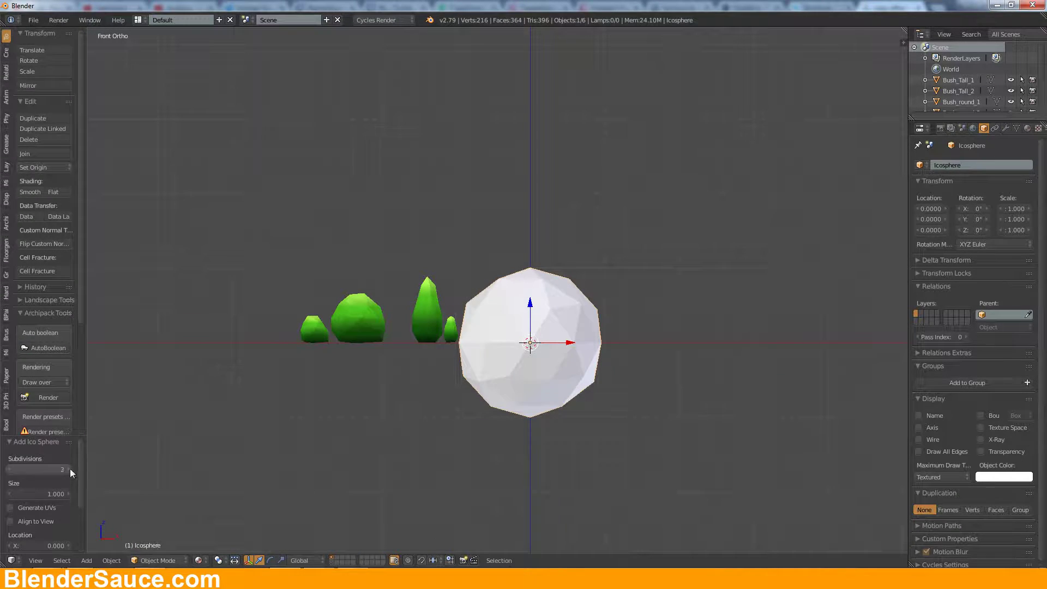
key("g")
left_click(722, 263)
key("s")
left_click(611, 314)
scroll(611, 314, "up", 3)
key("Tab")
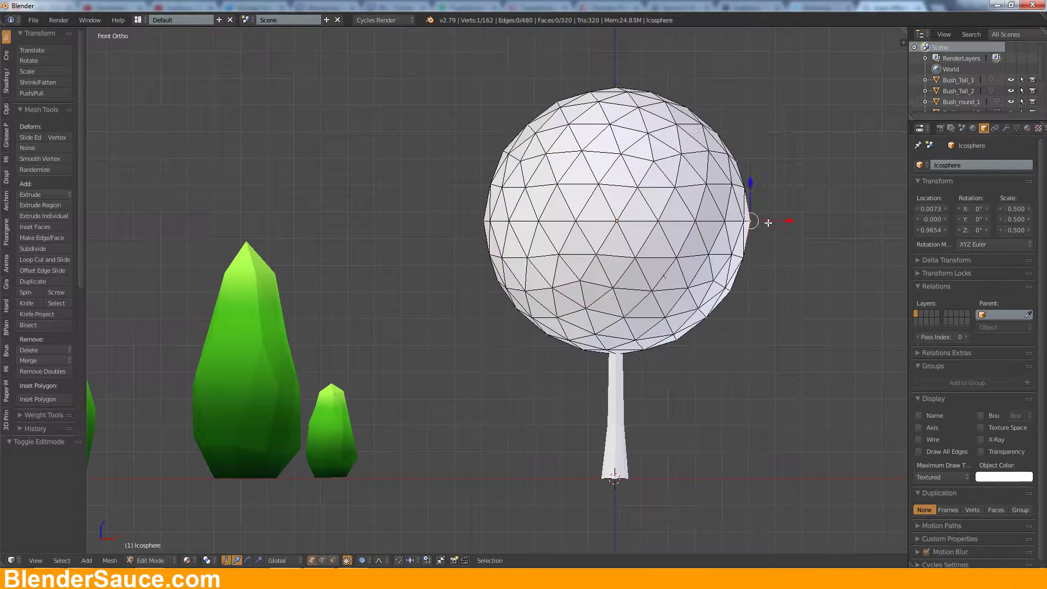
Step: Move canopy vertices with proportional editing to make the sphere egg-shaped
right_click(654, 88)
key("g")
left_click(485, 171)
right_click(502, 311)
right_click(748, 276)
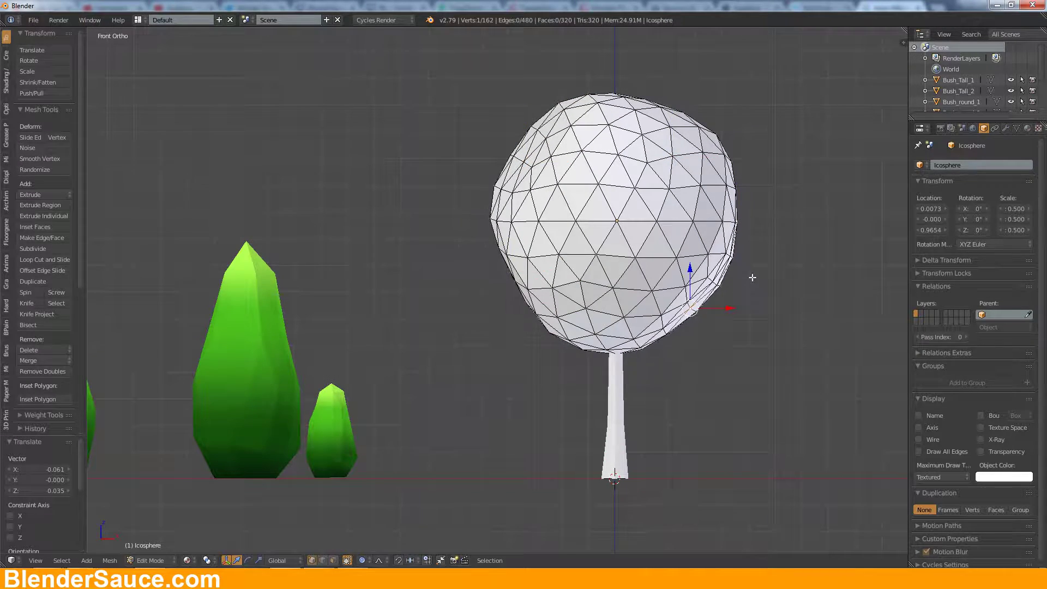
key("KP_3")
right_click(814, 178)
key("g")
left_click(801, 180)
Step: Push further canopy vertices with soft falloff to give it a lumpy look
right_click(632, 302)
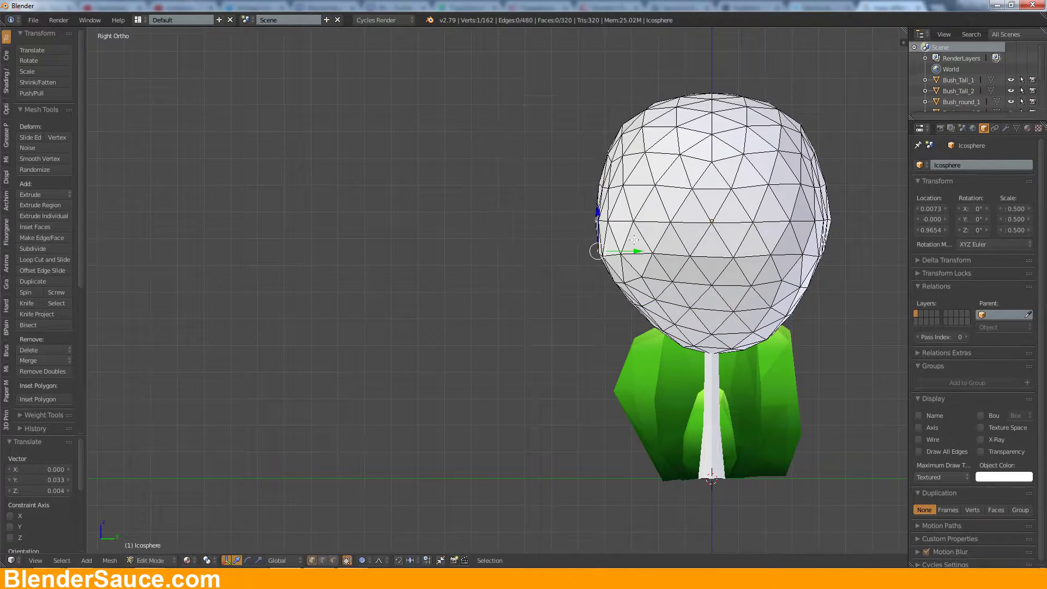
middle_click_drag(634, 240, 725, 152)
key("g")
scroll(732, 245, "down", 3)
left_click(733, 246)
right_click(542, 218)
key("g")
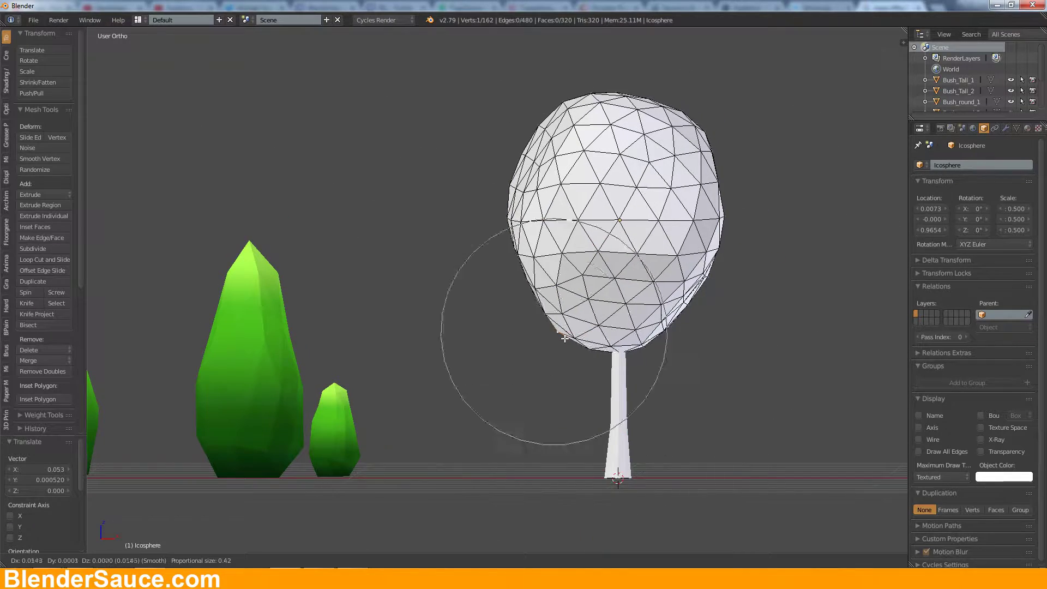
key("KP_3")
left_click(545, 306)
right_click(493, 282)
key("g")
scroll(497, 284, "down", 3)
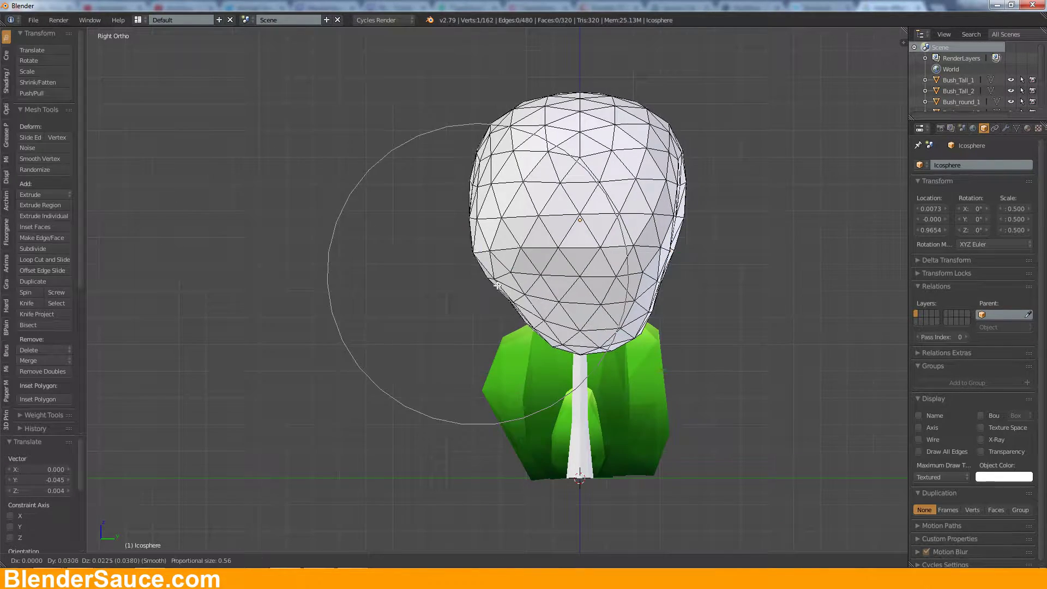
left_click(497, 285)
key("KP_1")
Step: Give the canopy a copy of the Bush material renamed Leafs
key("Tab")
left_click(1027, 128)
left_click(919, 200)
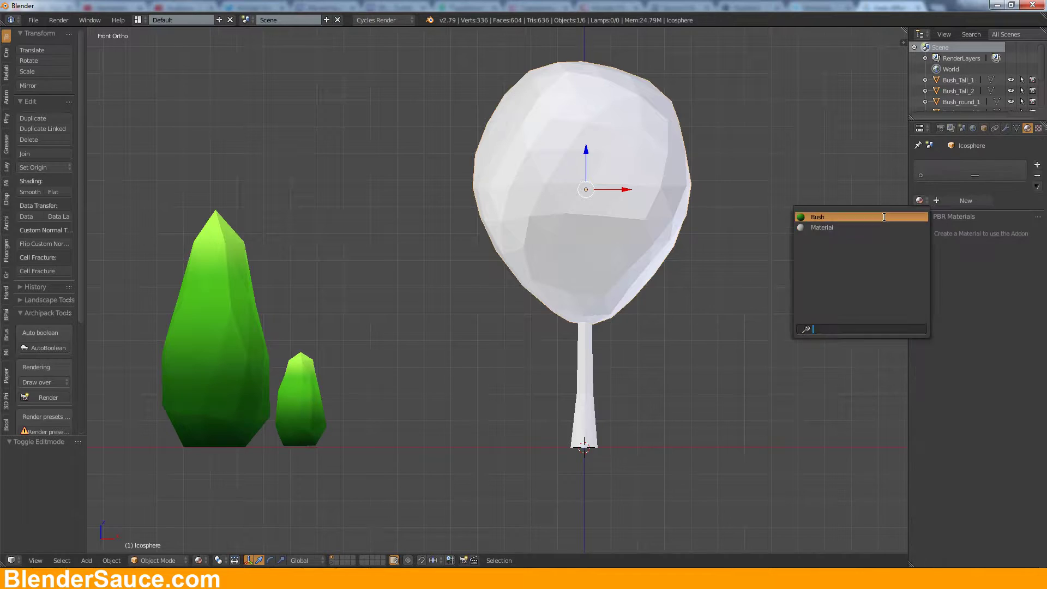
left_click(884, 217)
scroll(751, 237, "down", 3)
double_click(942, 200)
type("Le")
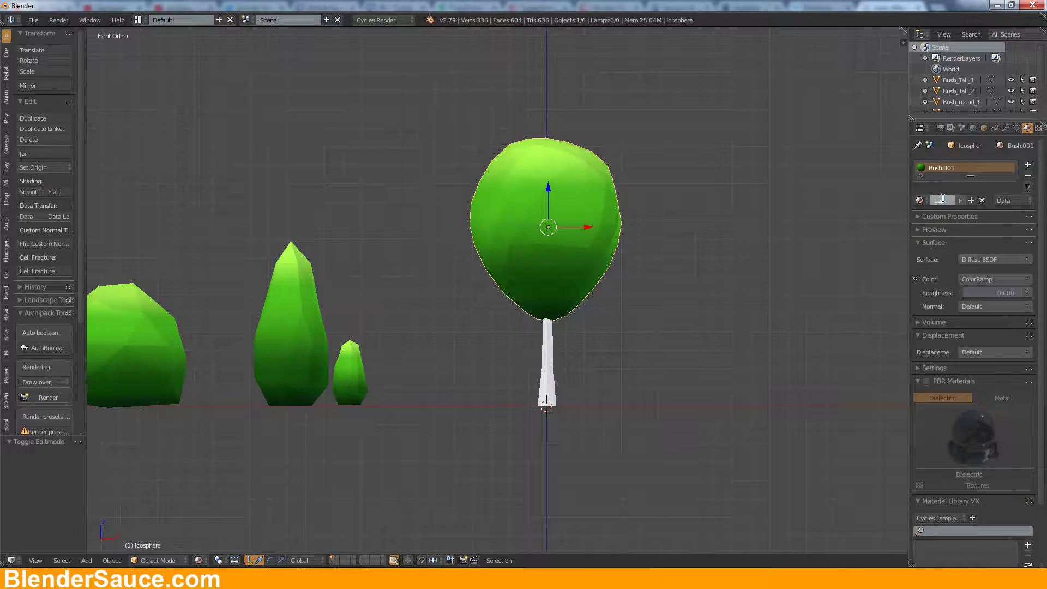
type("afs")
key("Return")
Step: Shift the ColorRamp's dark stop and insert a Mapping node with 19.1° X rotation
key("shift+F3")
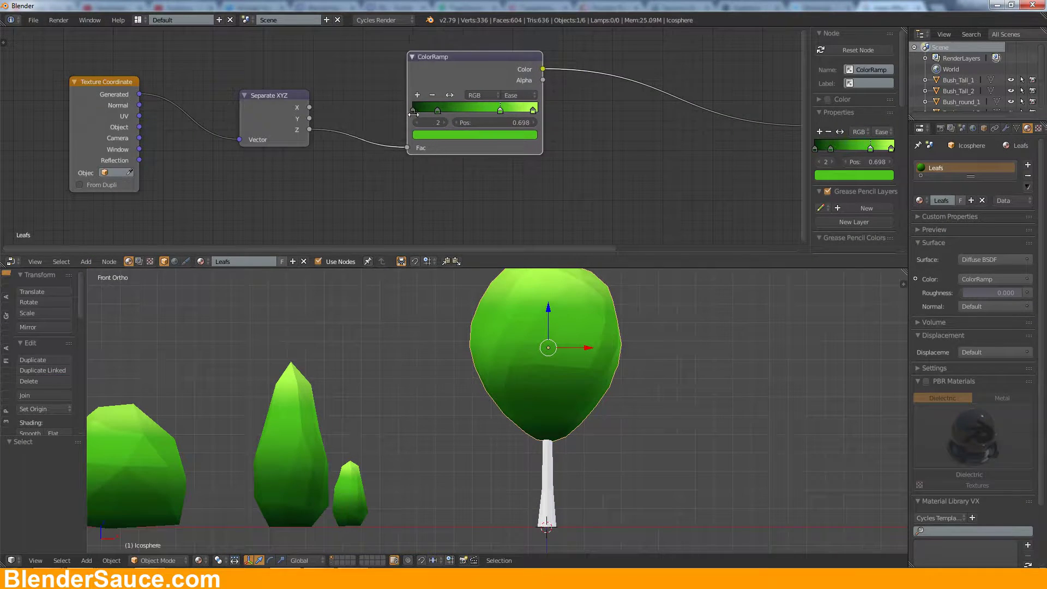
scroll(413, 112, "up", 1)
left_click(467, 102)
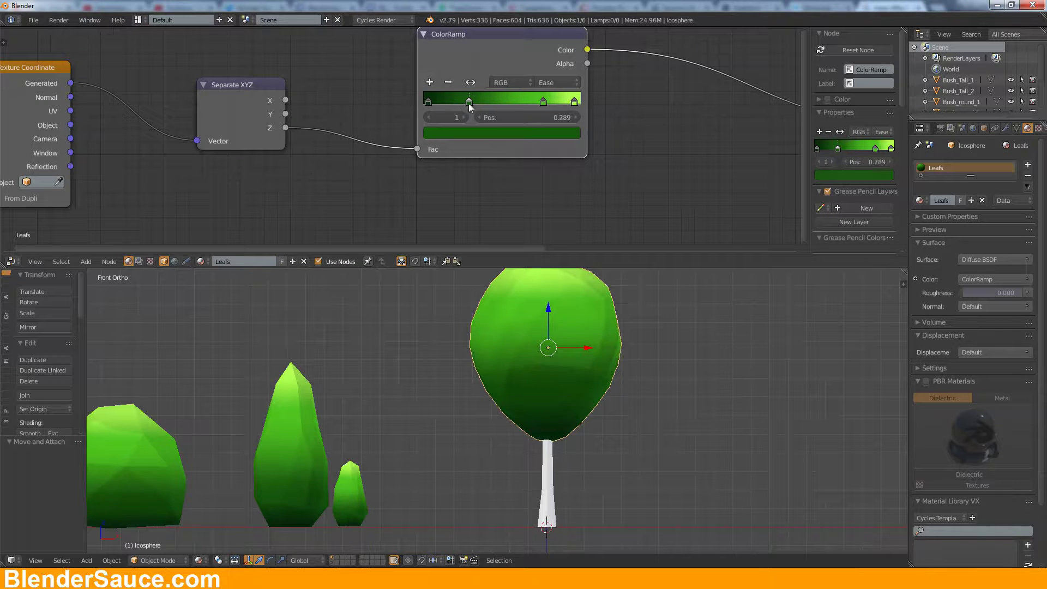
left_click_drag(469, 107, 473, 106)
middle_click_drag(473, 163, 511, 157)
key("shift+a")
left_click(362, 169)
left_click(388, 110)
left_click_drag(388, 110, 406, 110)
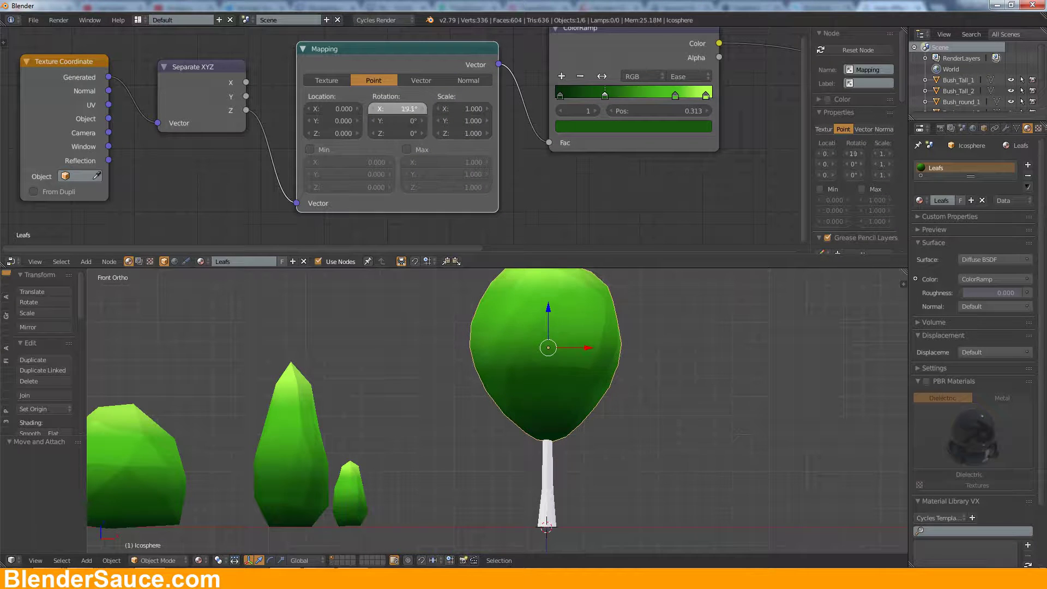
Step: Reset the Mapping rotation, dissolve the Mapping node, and select the trunk
key("ctrl+a")
left_click(547, 283)
middle_click_drag(547, 283, 794, 423)
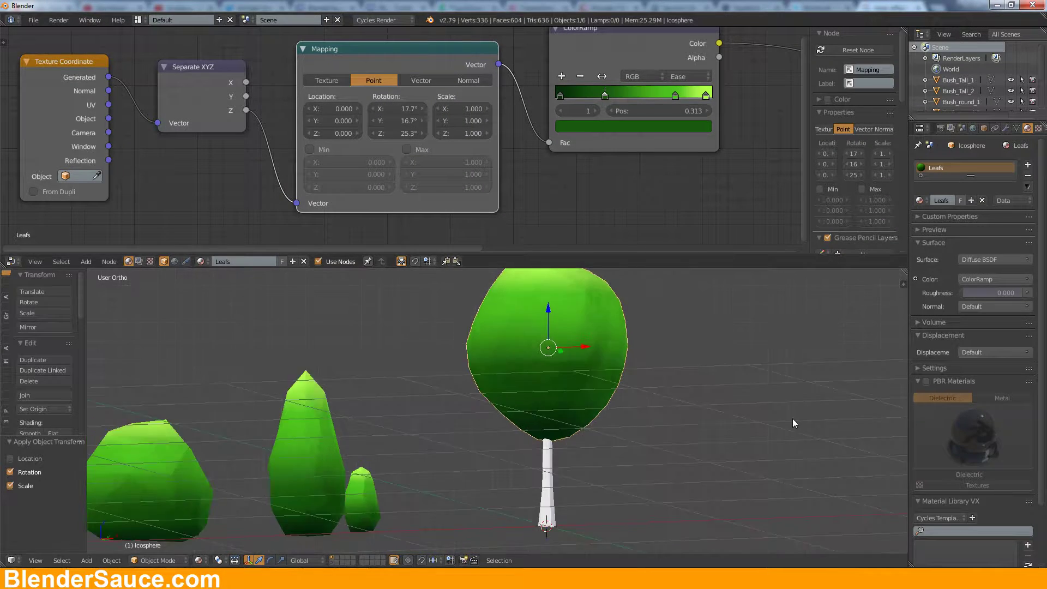
key("ctrl+BackSpace")
middle_click_drag(491, 409, 381, 414)
scroll(382, 414, "down", 3)
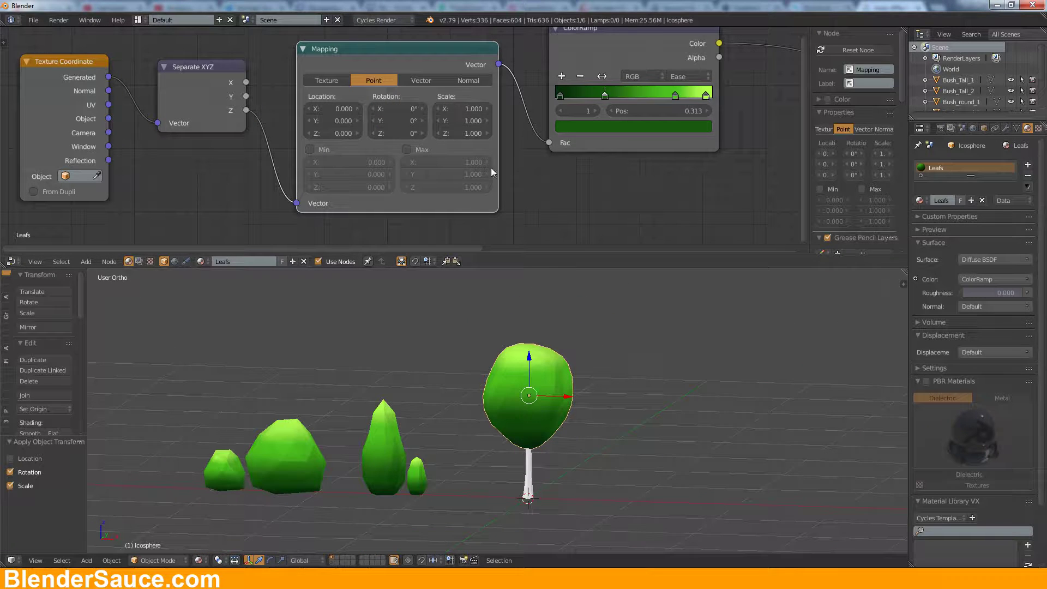
key("ctrl+x")
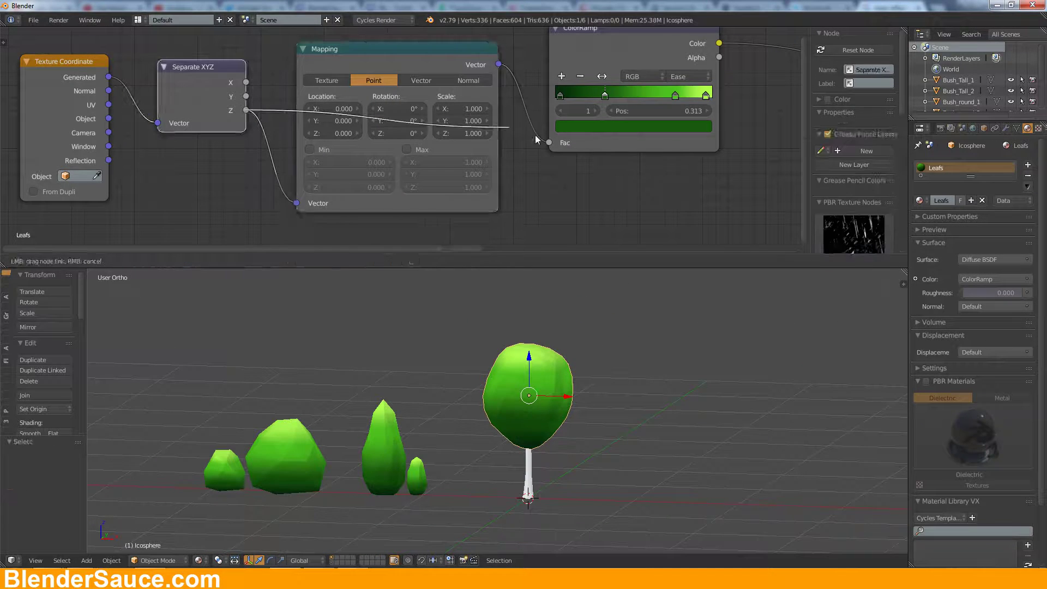
key("KP_1")
scroll(617, 368, "up", 3)
right_click(636, 436)
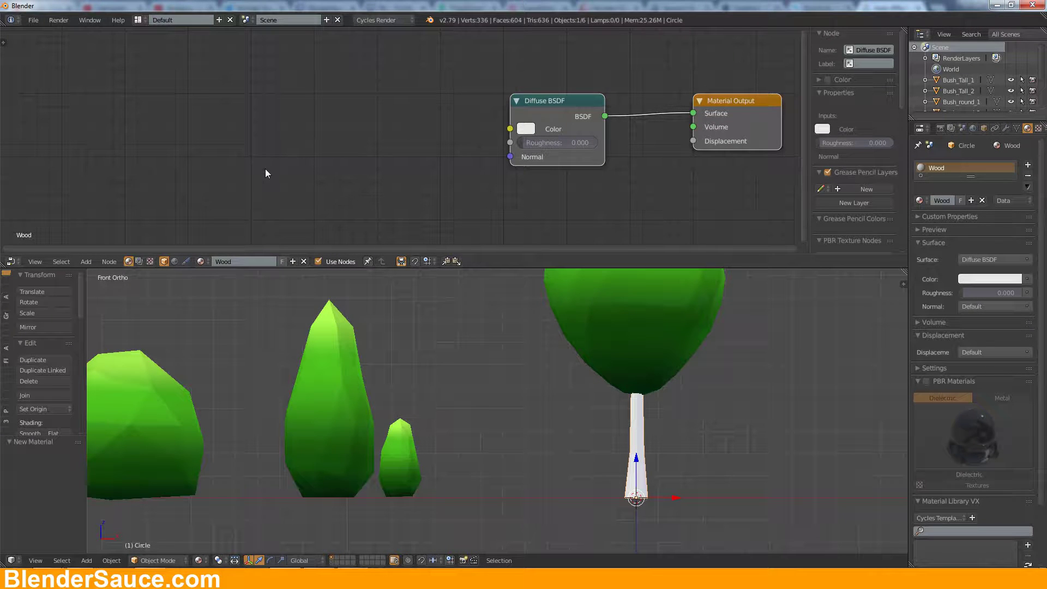
Step: Add Texture Coordinate and Separate XYZ nodes, linking Generated into Separate XYZ
middle_click_drag(265, 169, 426, 176)
key("shift+a")
left_click(270, 92)
left_click(103, 86)
key("shift+a")
left_click(164, 223)
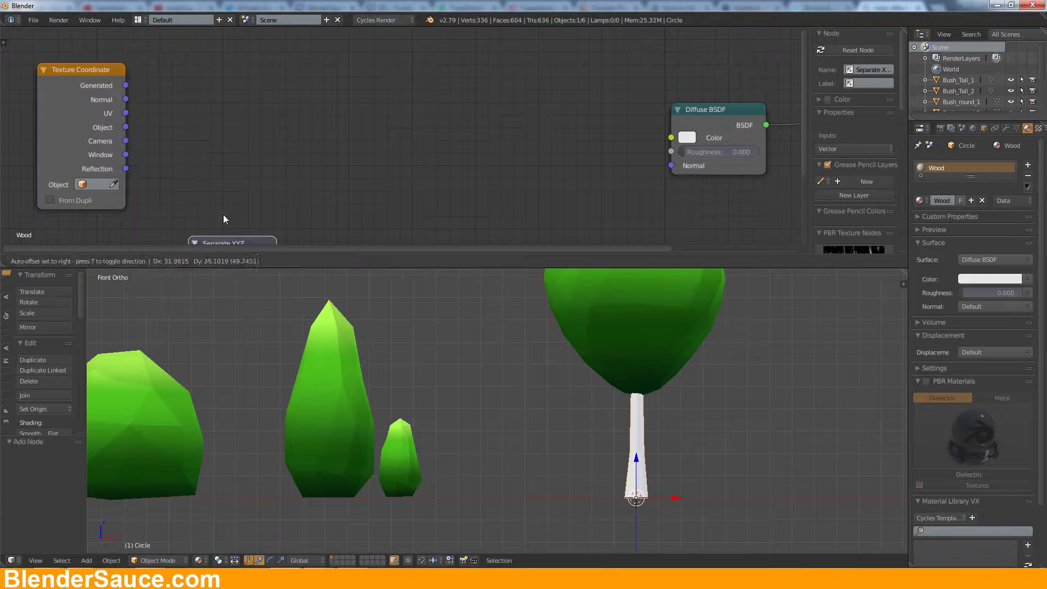
left_click(289, 109)
left_click_drag(129, 70, 262, 154)
Step: Add a ColorRamp fed by Z, make its left stop dark red, and drive Diffuse colour
left_click_drag(339, 120, 609, 183)
key("shift+a")
left_click(452, 135)
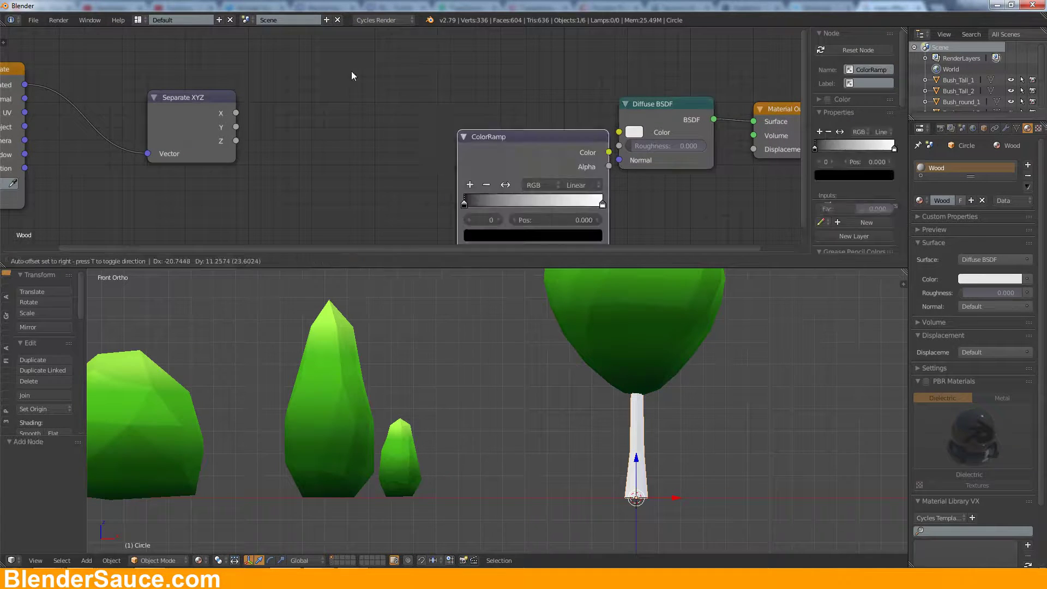
left_click_drag(236, 141, 330, 172)
left_click(407, 157)
left_click_drag(446, 180, 446, 228)
left_click_drag(481, 73, 618, 131)
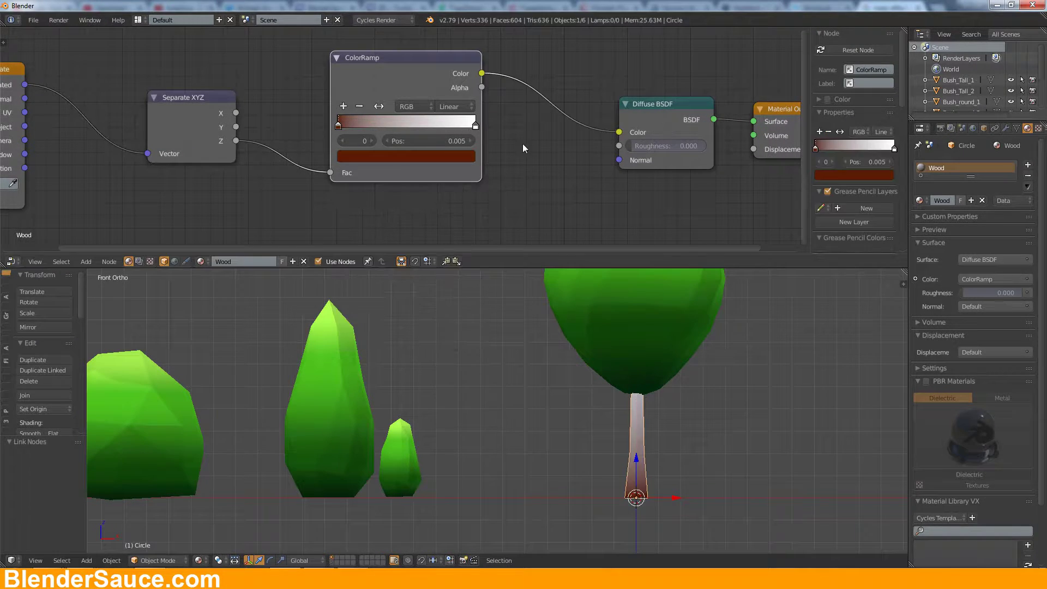
Step: Darken one ramp stop and make the right ramp stop orange
left_click(365, 156)
mouse_move(446, 218)
left_mouse_down()
mouse_move(446, 239)
mouse_move(446, 185)
left_mouse_up()
left_click(475, 126)
left_click(406, 157)
Step: Inspect the trunk in wireframe, then move the whole first tree left to X -4.1
key("Tab")
key("z")
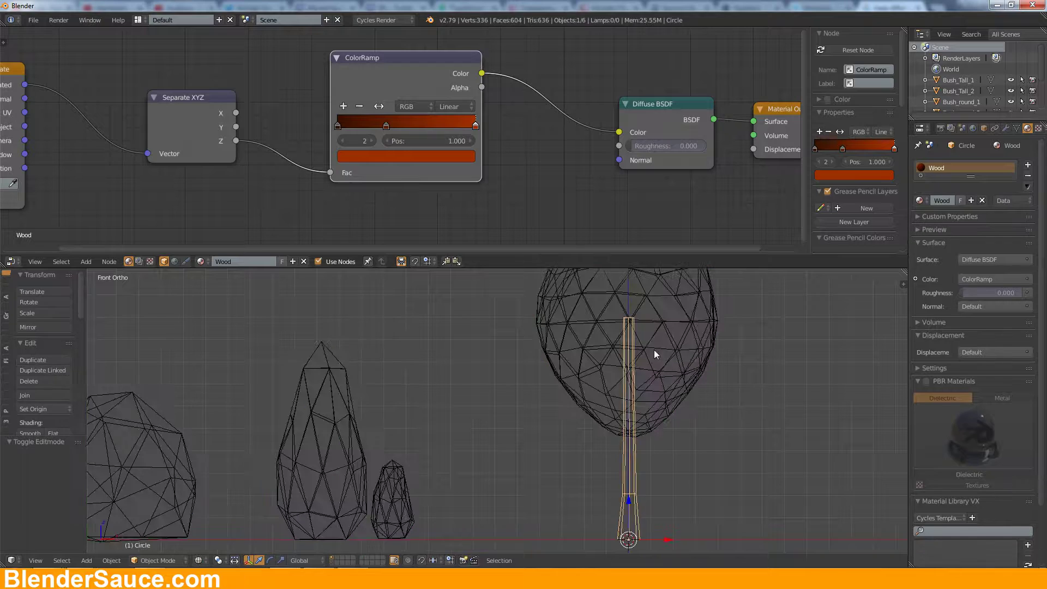
key("Tab")
key("z")
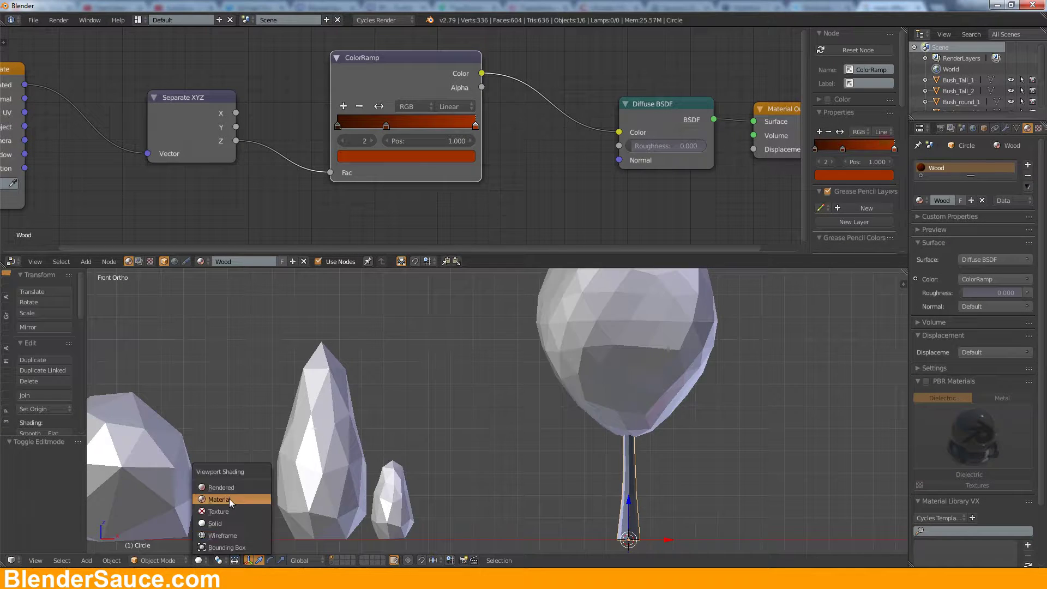
key("shift+z")
key("g")
left_click(264, 470)
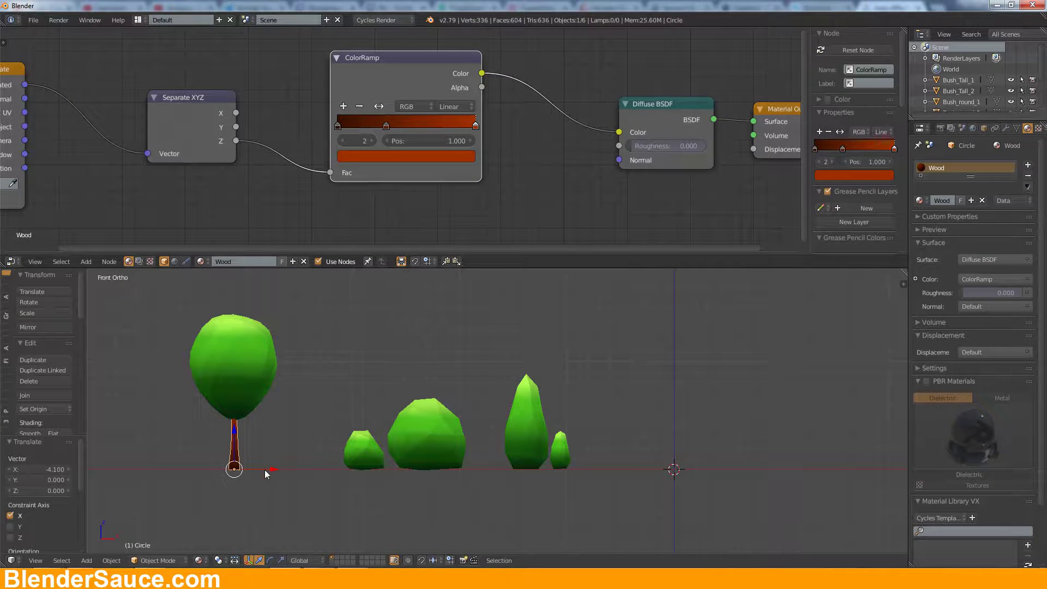
Step: Duplicate the trunk for a second tree and add a UV sphere as its crown
key("shift+d")
left_click(728, 386)
key("shift+a")
left_click(652, 338)
Step: Replace the UV sphere with an icosphere, shrink it and lower it onto the trunk
key("x")
left_click(664, 446)
key("shift+a")
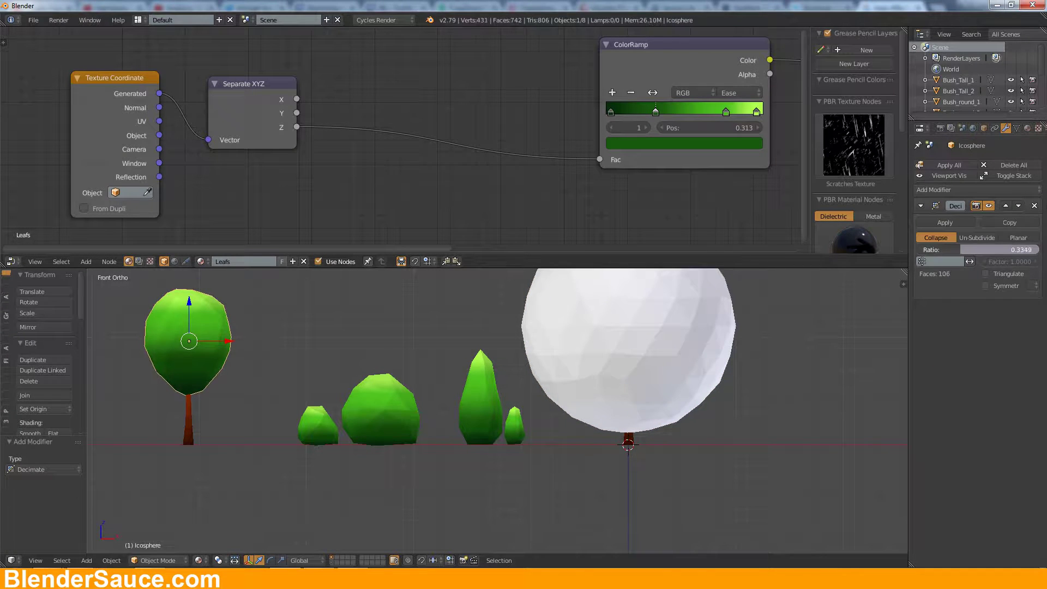
right_click(730, 381)
key("s")
left_click(630, 326)
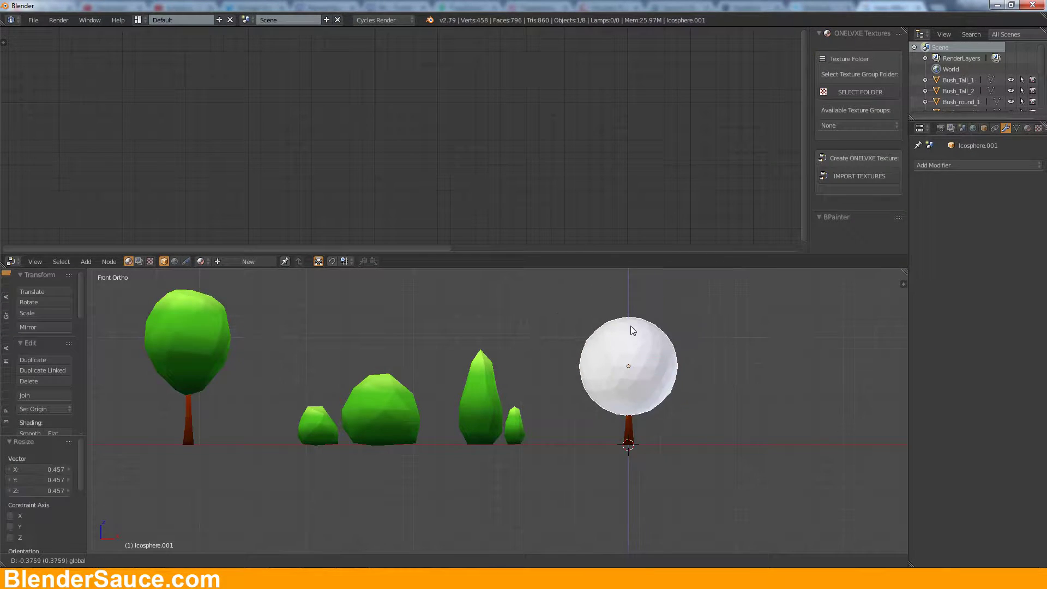
key("g")
key("z")
left_click(632, 363)
Step: Give the icosphere crown the Leafs material and squash it into a narrow shape
left_click(1026, 130)
key("s")
key("shift+z")
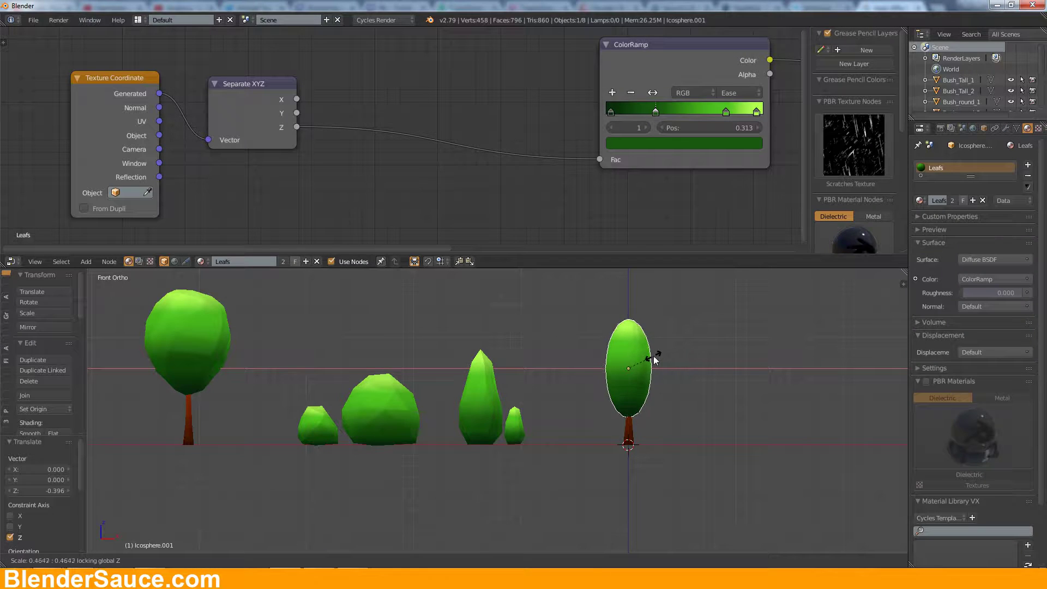
left_click(651, 355)
Step: Pull the crown's top vertex upward with proportional editing to make it tall
scroll(725, 390, "up", 2)
key("Tab")
key("g")
left_click(691, 306)
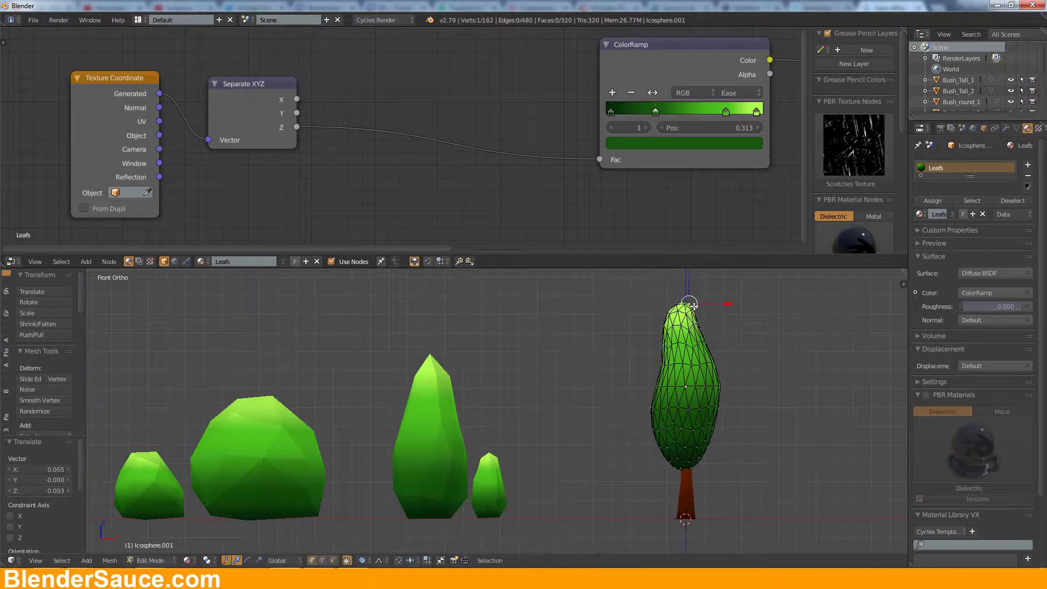
left_click(668, 439)
Step: Check the crown from side and front views, then select the new tree's trunk
key("KP_3")
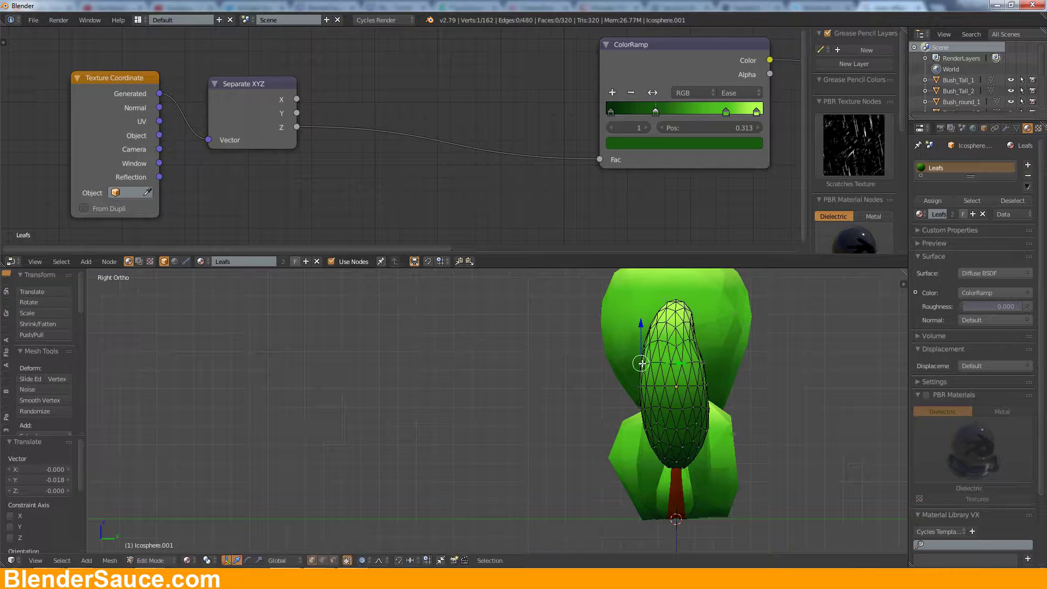
key("KP_1")
key("Escape")
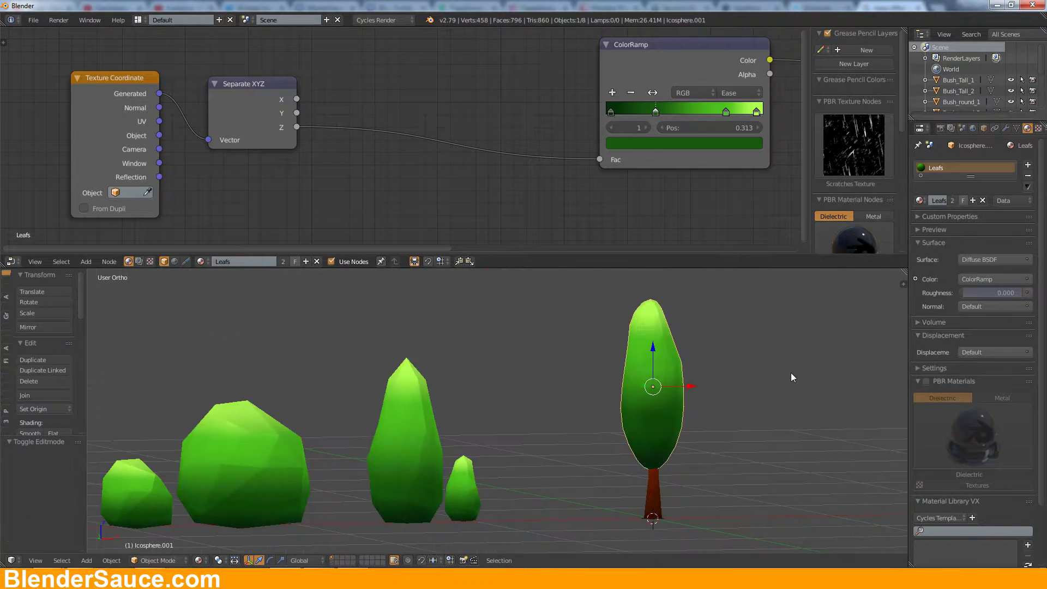
key("Home")
key("Tab")
right_click(694, 466)
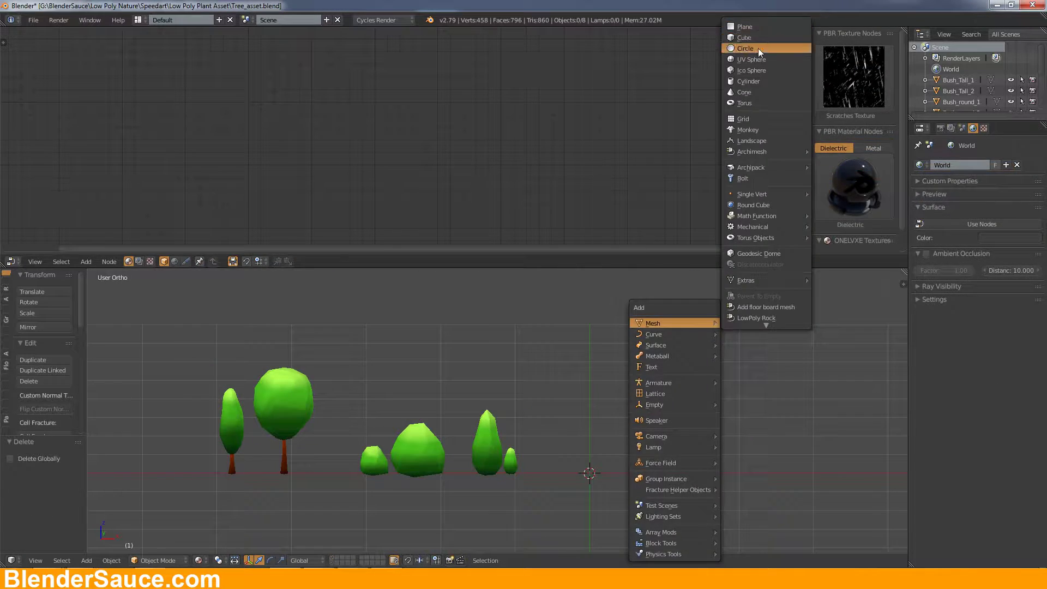
Step: Add a circle mesh for the new trunk base, size it and extrude upward
left_click(745, 48)
key("KP_1")
scroll(702, 446, "up", 3)
scroll(669, 384, "up", 2)
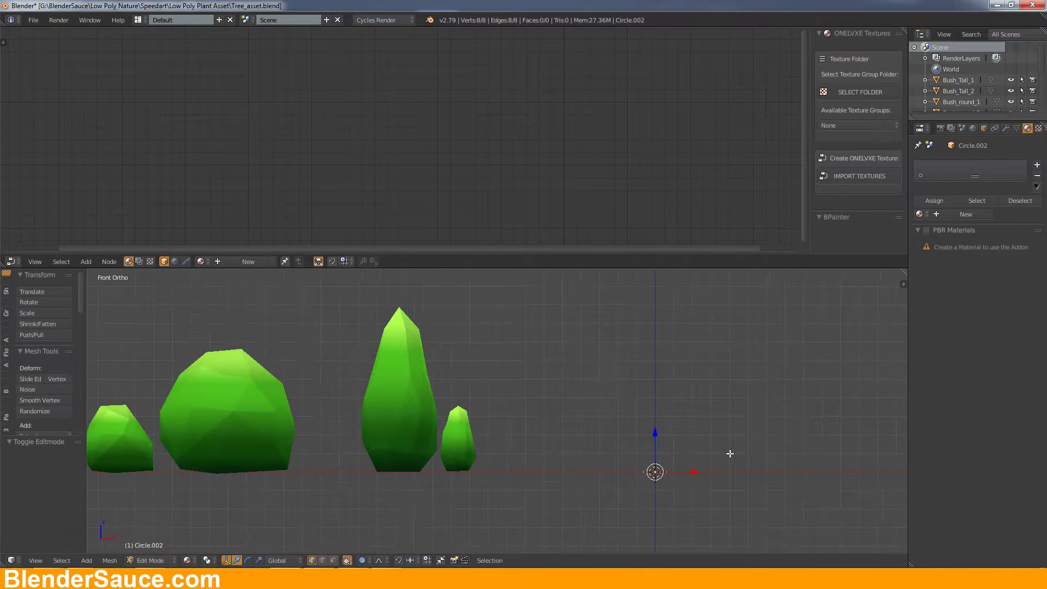
key("ctrl+Up")
scroll(749, 419, "up", 3)
key("s")
left_click(683, 283)
key("e")
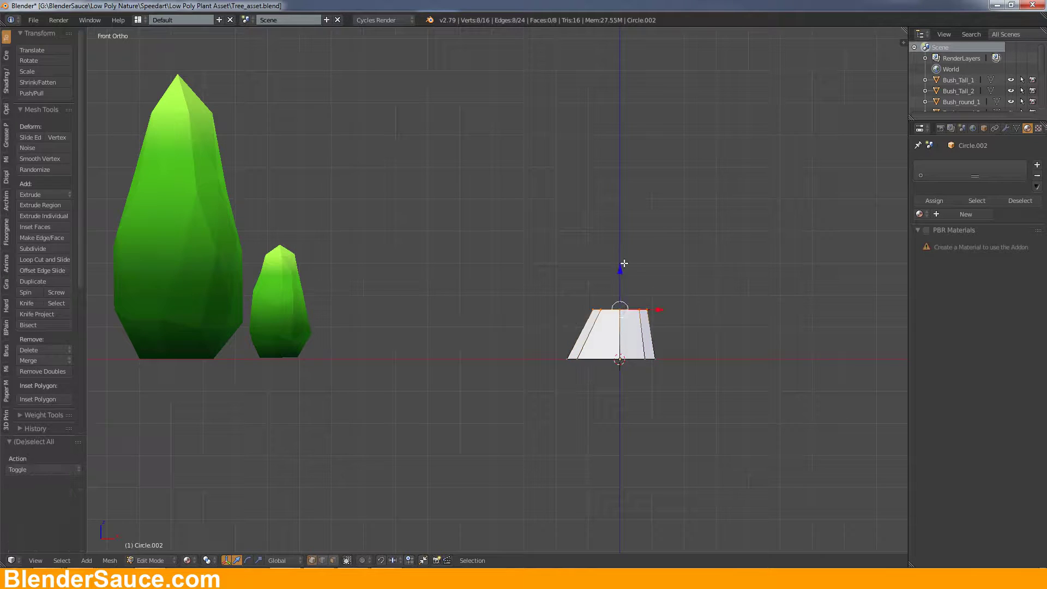
Step: Flare the trunk base by moving selected vertices along X, checking front, side and top views
middle_click_drag(585, 347, 627, 360)
key("KP_1")
right_click(576, 377)
key("g")
key("x")
left_click(692, 382)
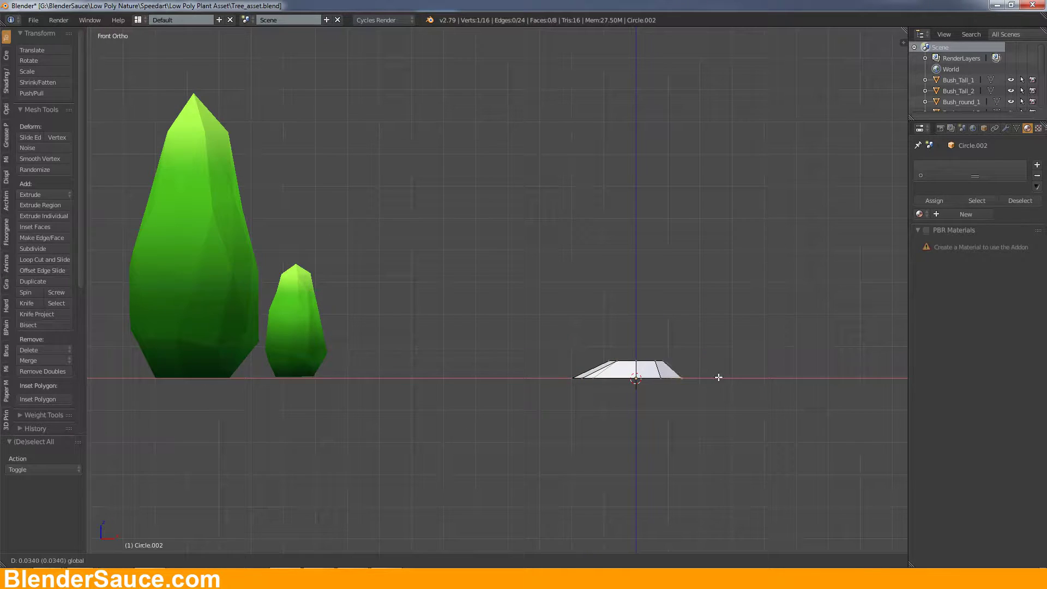
right_click(696, 351)
key("a")
key("KP_3")
key("c")
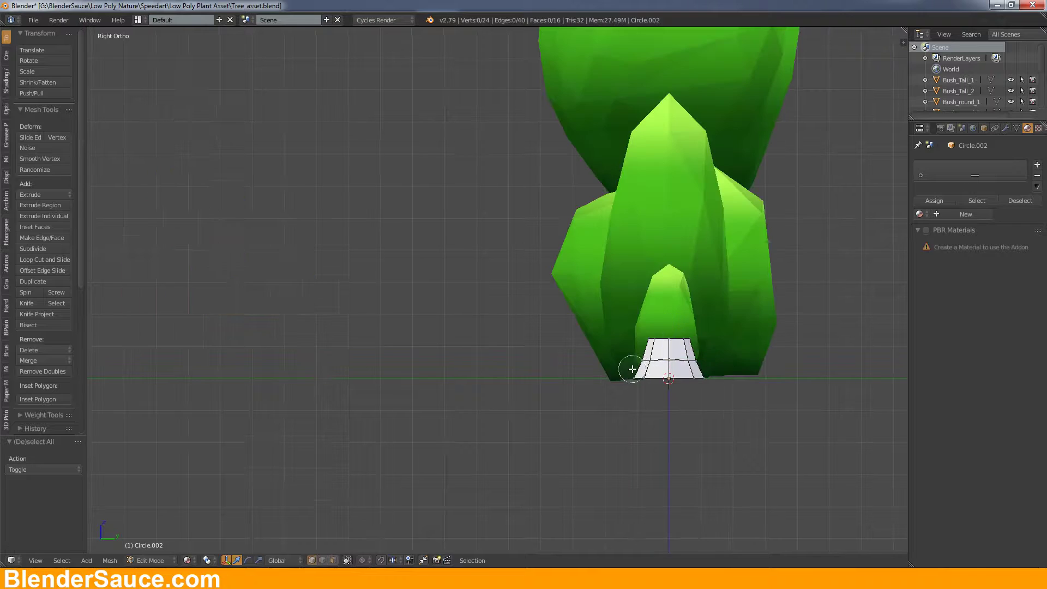
key("KP_7")
key("a")
key("KP_1")
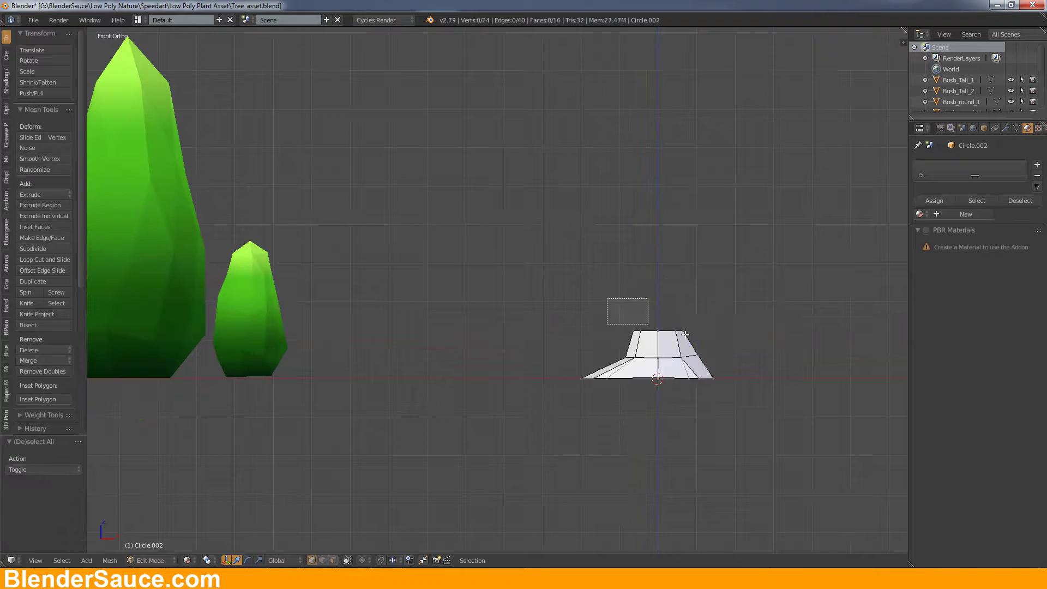
Step: Extrude the top ring upward into several trunk sections with a sideways nudge along X
right_click(708, 286, "alt")
key("e")
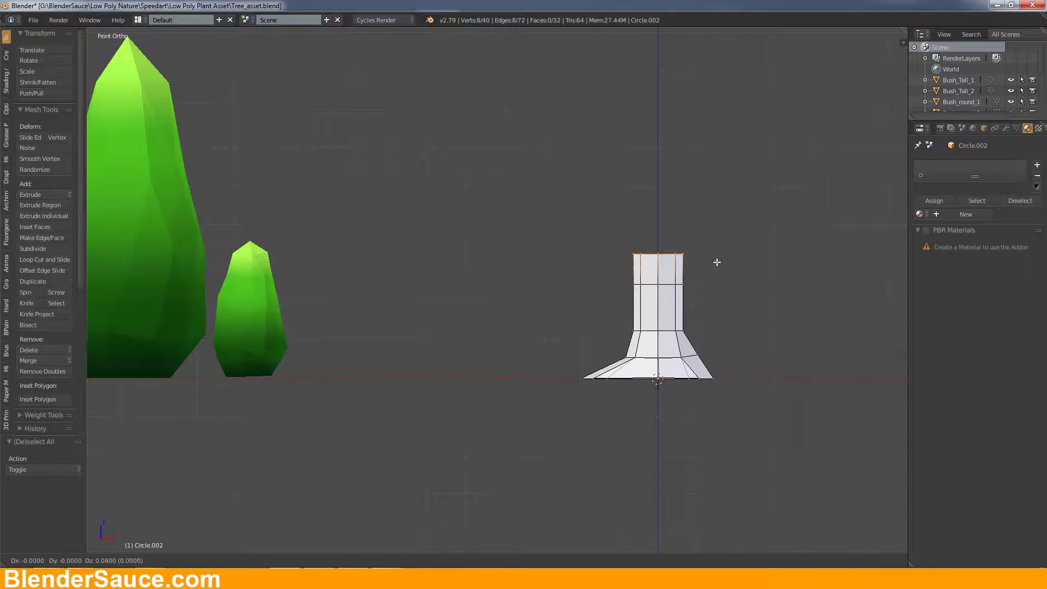
key("g")
key("x")
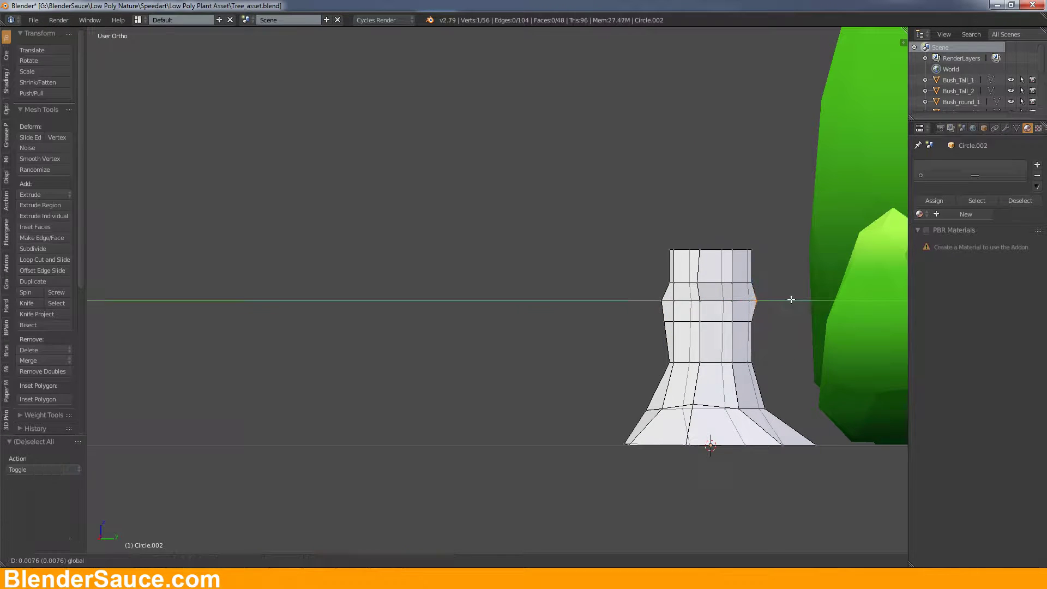
left_click(795, 362)
key("KP_1")
key("e")
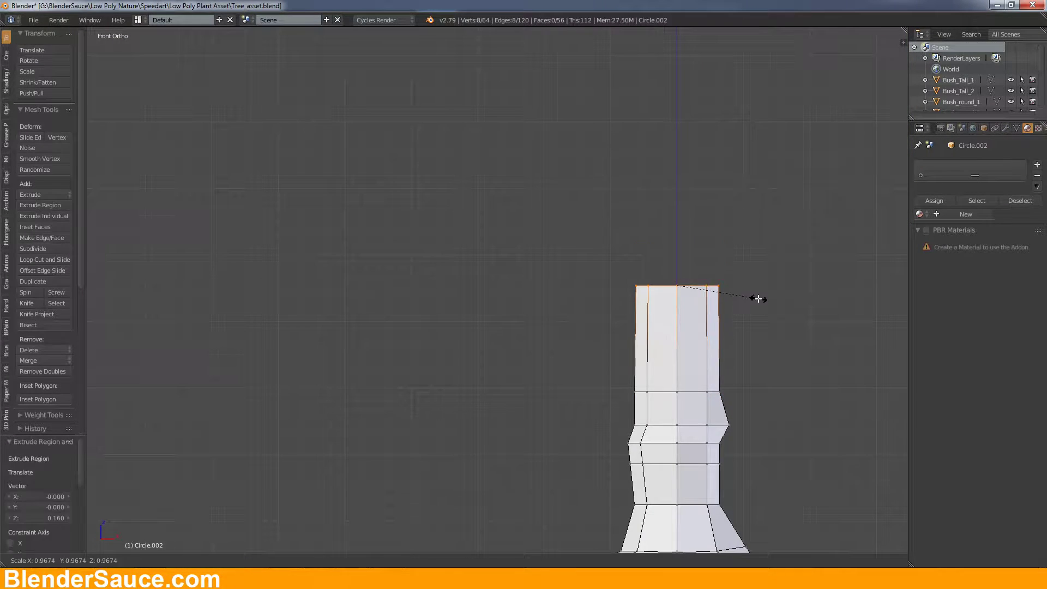
left_click(755, 297)
scroll(816, 315, "down", 2)
right_click(681, 168, "alt")
key("e")
left_click(787, 190)
scroll(787, 189, "up", 2)
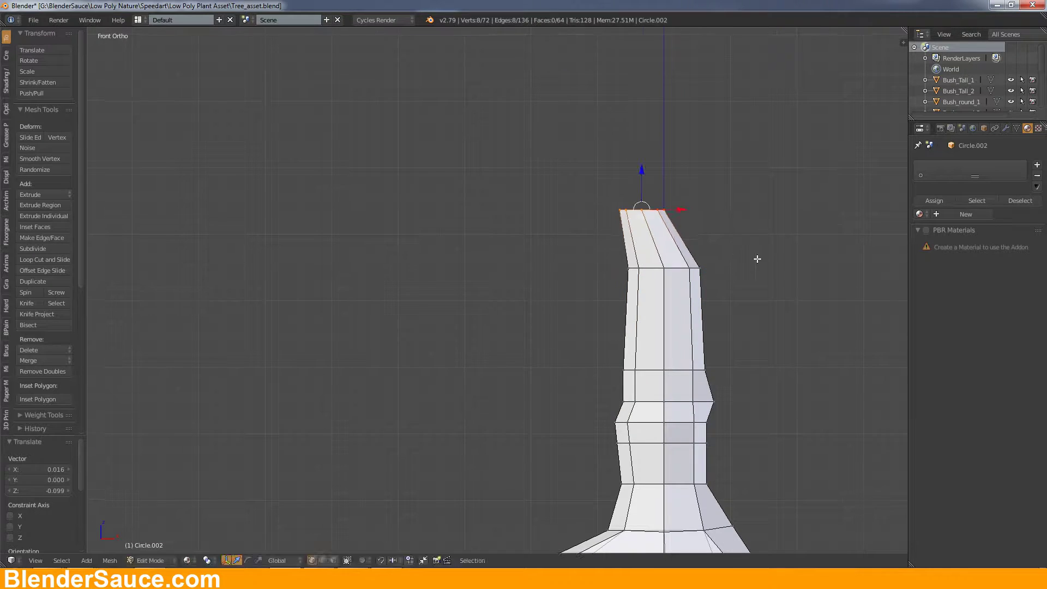
Step: Bend the trunk by moving its top ring and shrink the branch tip
key("KP_3")
scroll(668, 256, "up", 3)
key("g")
scroll(680, 229, "down", 3)
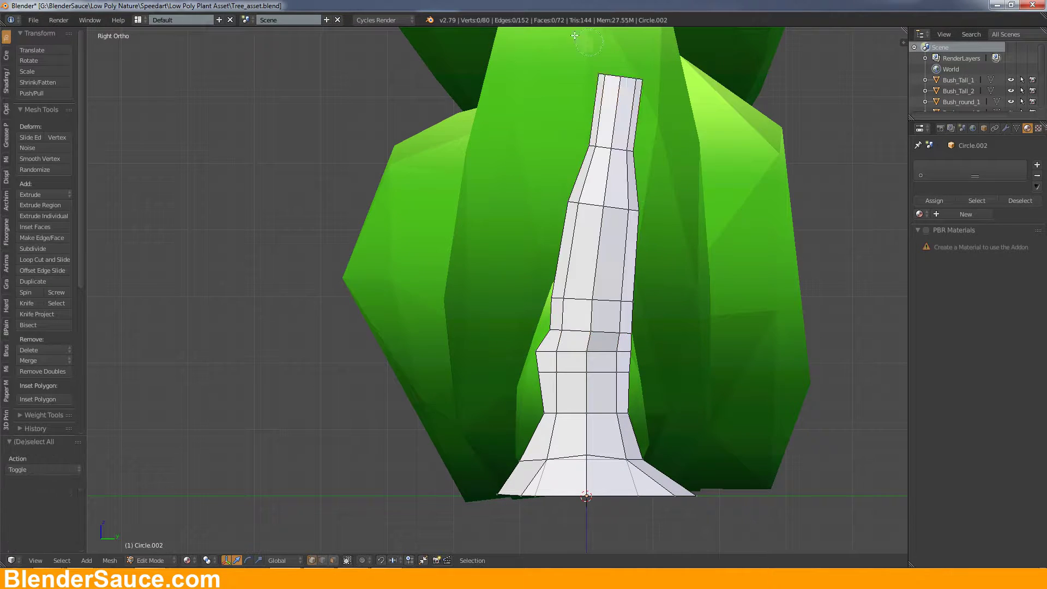
left_click(691, 200)
key("a")
key("KP_1")
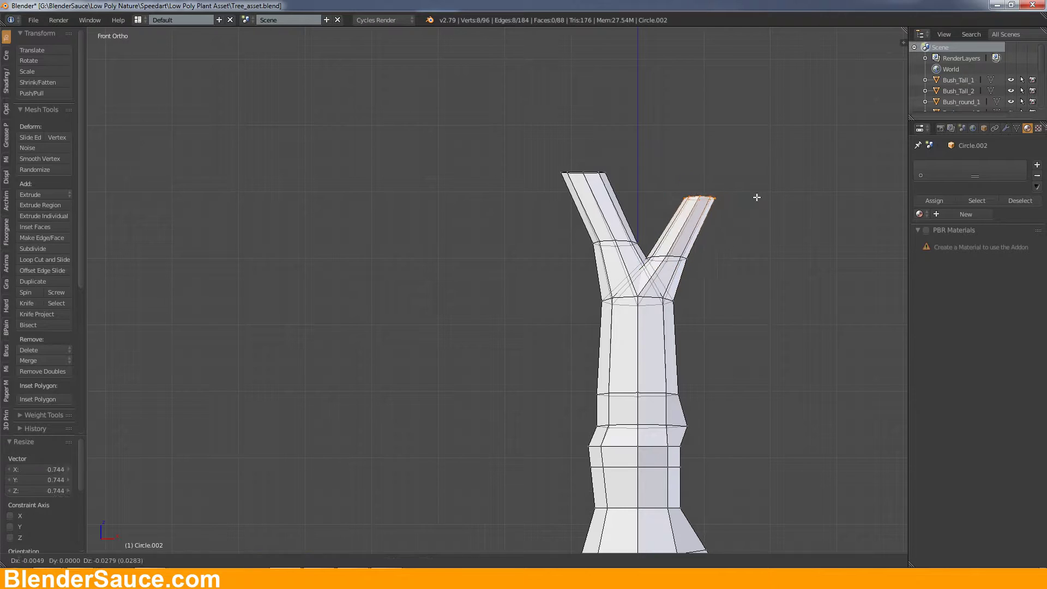
key("s")
left_click(782, 183)
key("KP_3")
key("ctrl+z")
key("KP_1")
scroll(645, 170, "down", 3)
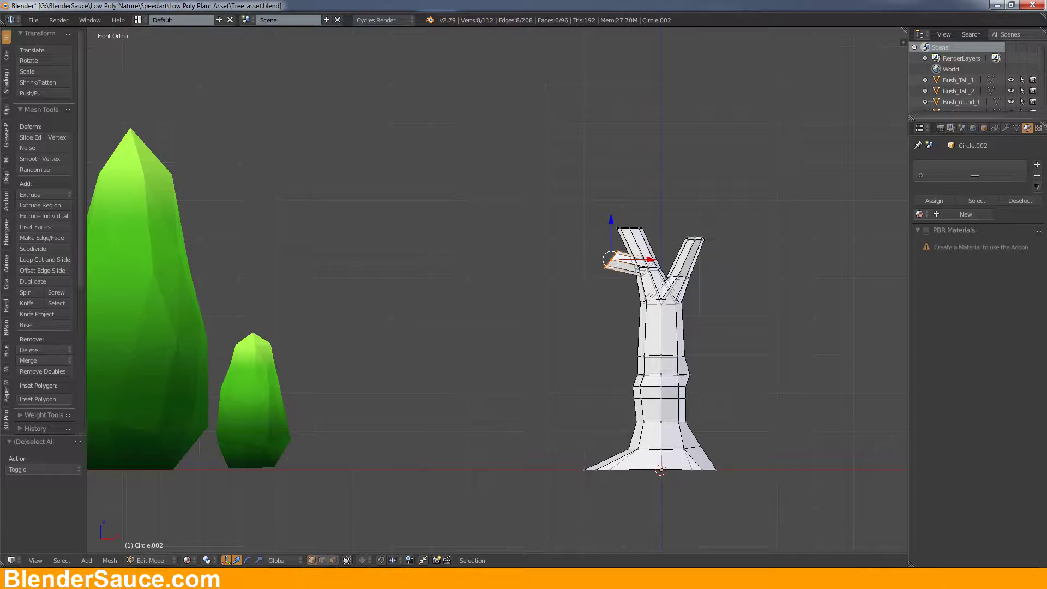
Step: Extrude and position new forked branch segments from the trunk tips
key("s")
key("a")
key("b")
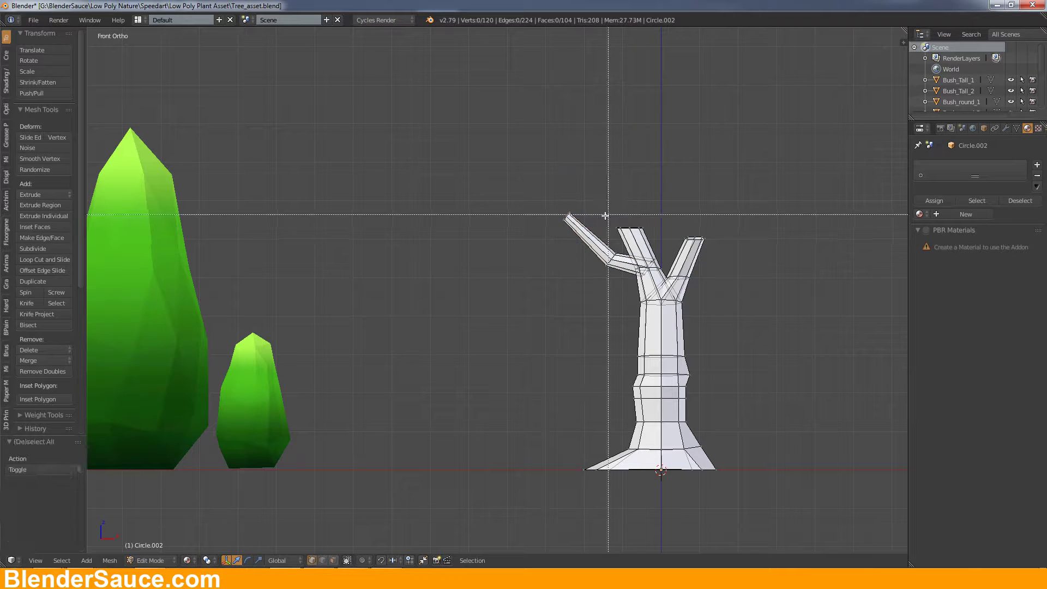
key("KP_3")
key("e")
left_click(689, 199)
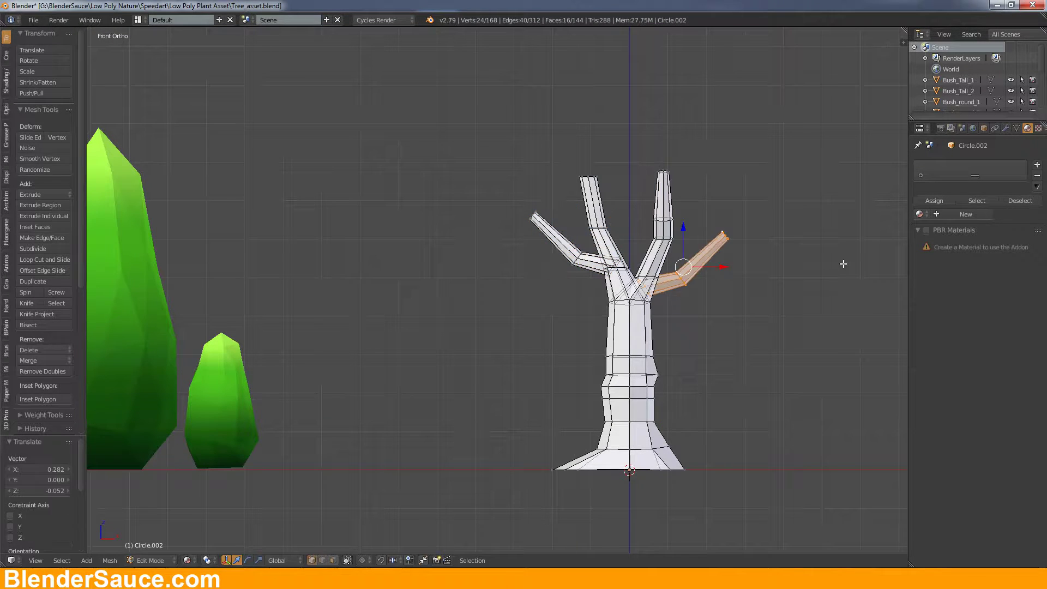
mouse_move(843, 264)
middle_mouse_down()
mouse_move(750, 107)
mouse_move(760, 261)
mouse_move(731, 217)
mouse_move(677, 262)
middle_mouse_up()
key("KP_3")
left_click(737, 171)
key("KP_1")
key("g")
left_click(682, 251)
key("KP_1")
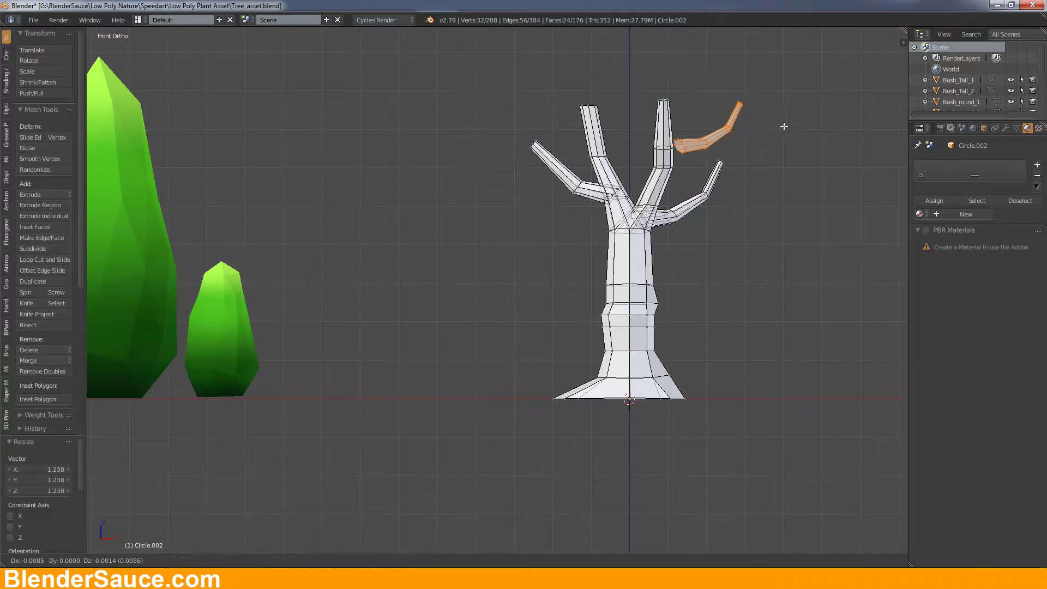
left_click(783, 125)
Step: Angle a branch tip from the top view, box-select all branches, and return to Object Mode
mouse_move(783, 126)
middle_mouse_down()
mouse_move(802, 187)
mouse_move(600, 198)
mouse_move(752, 222)
mouse_move(790, 277)
middle_mouse_up()
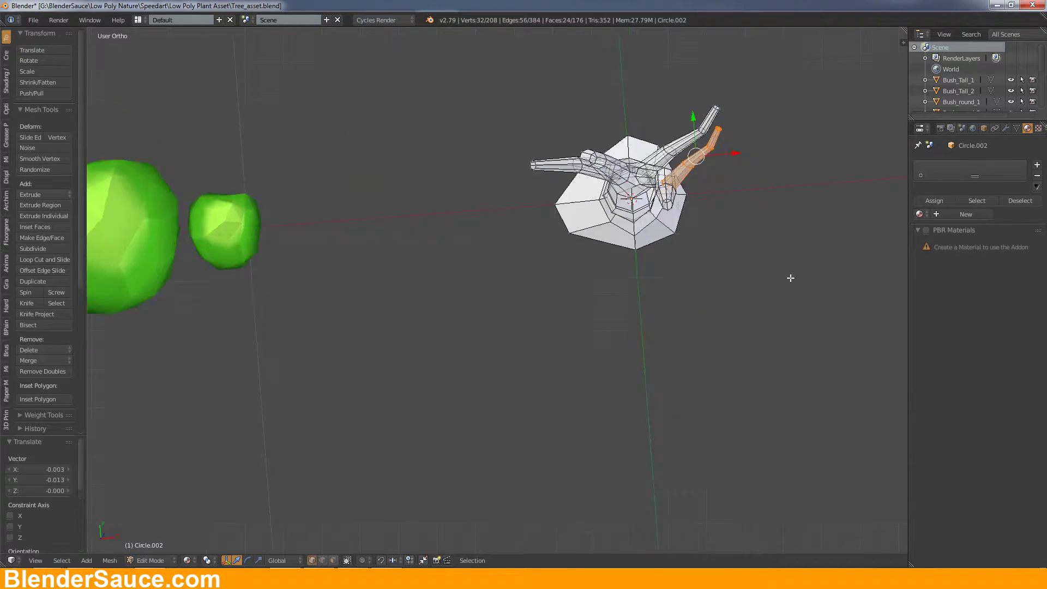
key("KP_1")
key("g")
left_click(748, 145)
key("KP_7")
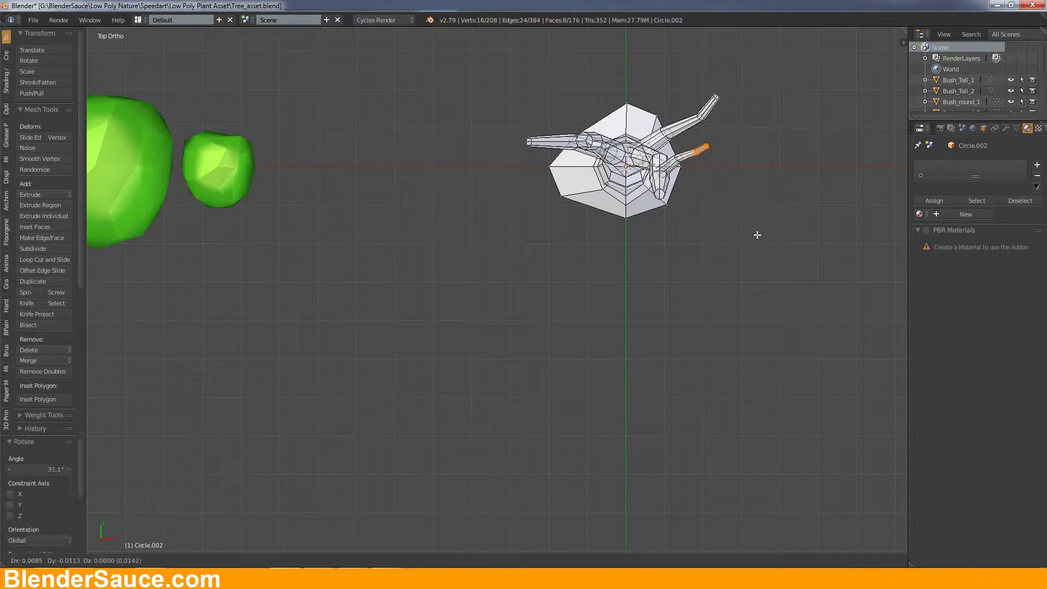
left_click(757, 235)
middle_click_drag(757, 235, 731, 306)
key("KP_1")
key("a")
key("b")
left_click_drag(487, 61, 799, 250)
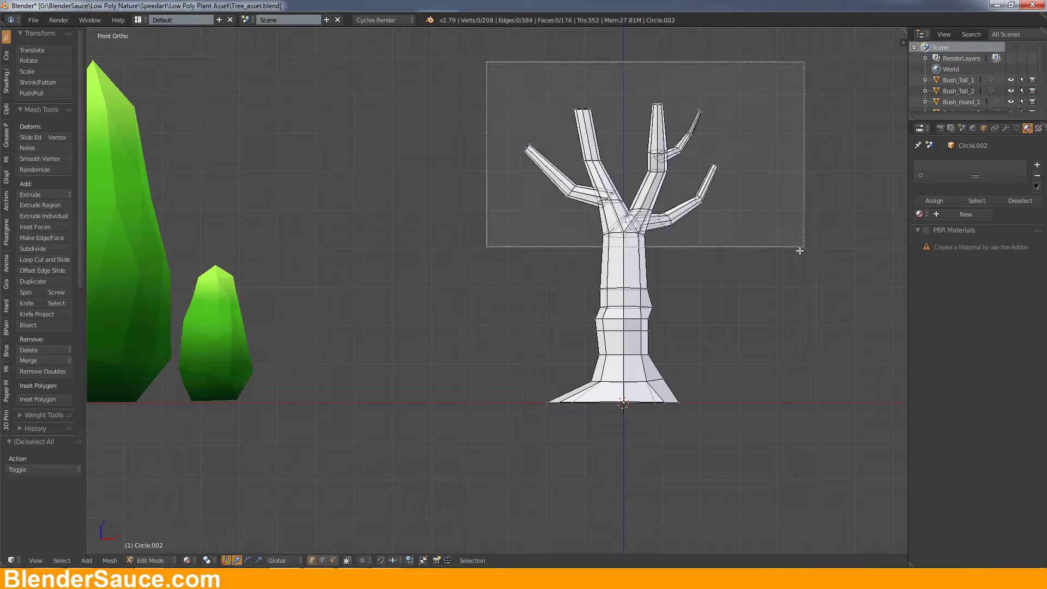
key("Tab")
scroll(648, 256, "down", 5)
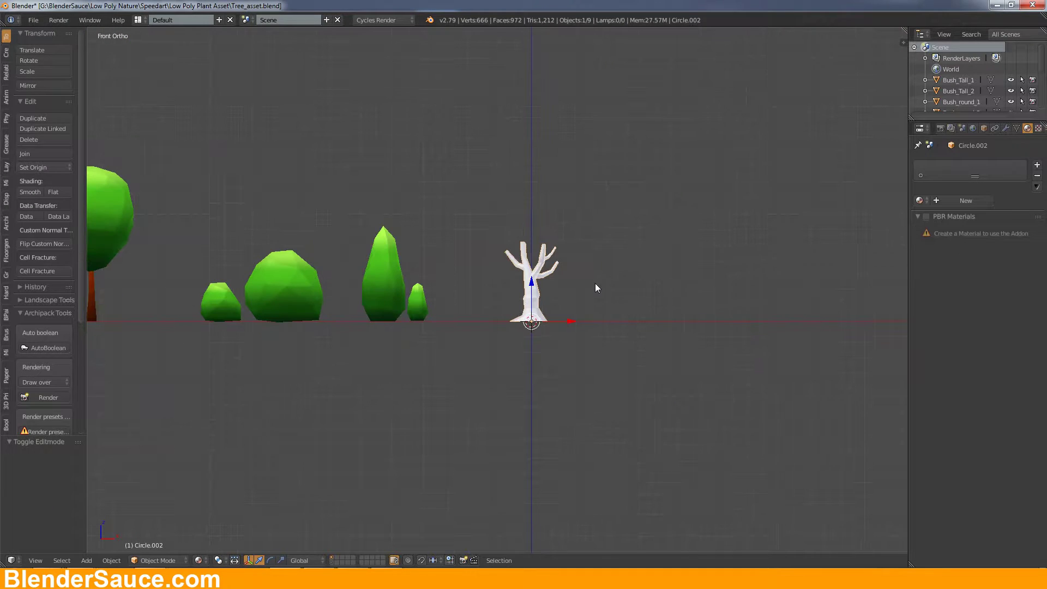
Step: Add an icosphere and lift it vertically above the branched trunk
key("shift+a")
left_click(646, 306)
key("g")
key("z")
left_click(558, 91)
scroll(636, 256, "up", 2)
scroll(636, 256, "up", 2)
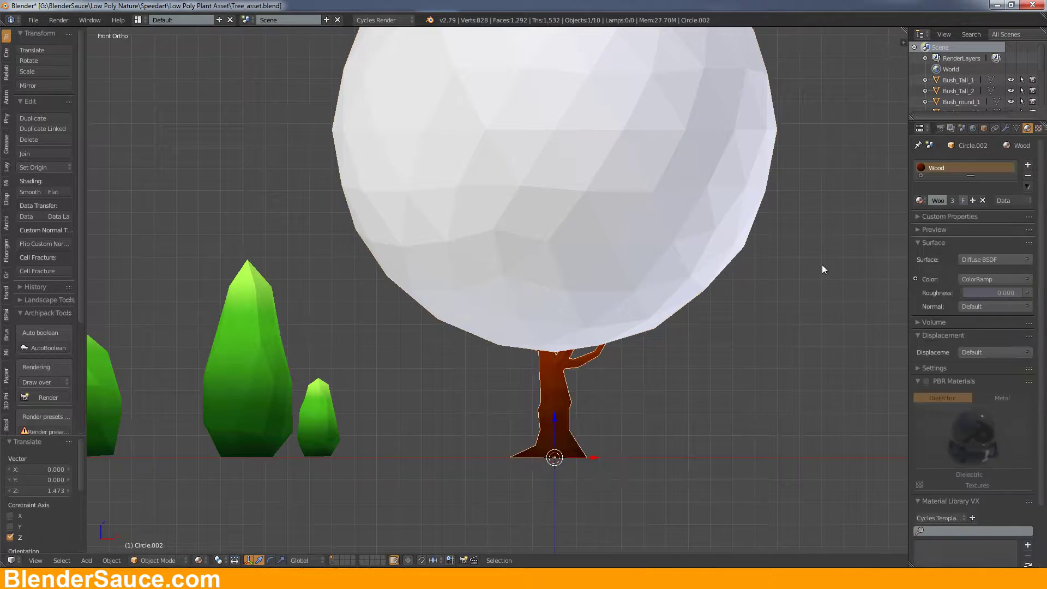
right_click(730, 218)
Step: In Edit Mode, lower the whole icosphere mesh so it rests on the branches
key("Tab")
key("a")
scroll(797, 290, "down", 3)
key("a")
key("g")
key("z")
key("1")
key("Return")
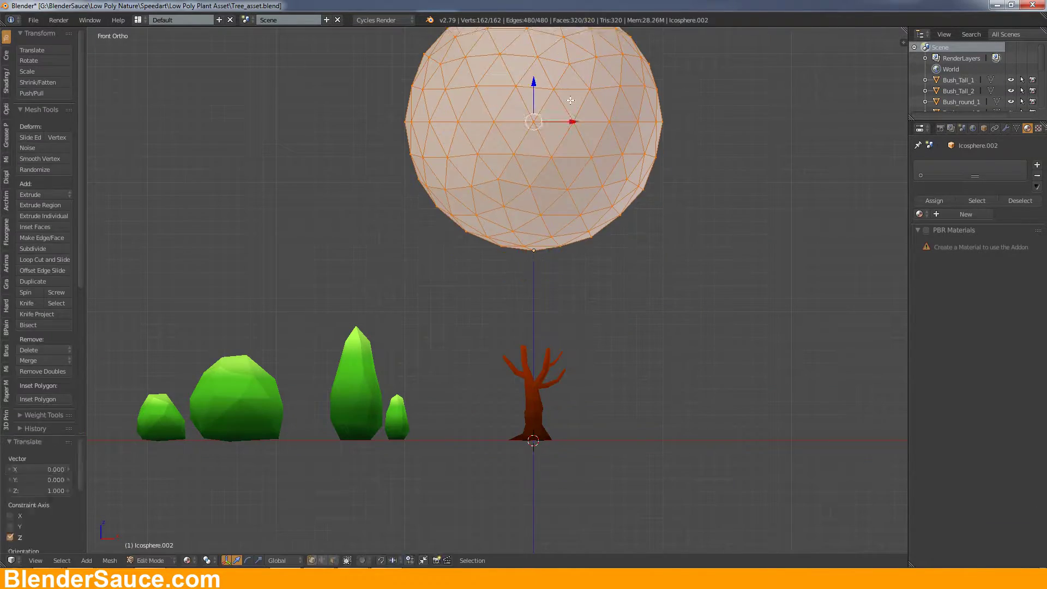
key("ctrl+z")
key("Tab")
Step: With proportional editing, flatten the sphere's top and pull the canopy outward
right_click(538, 380)
key("g")
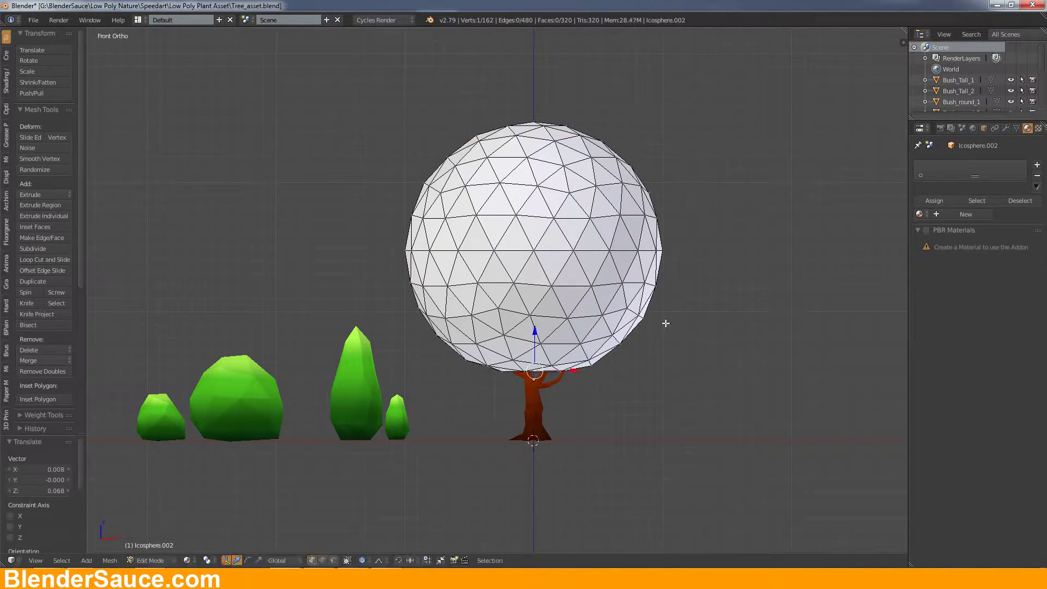
right_click(534, 124)
key("g")
left_click(537, 169)
right_click(547, 209)
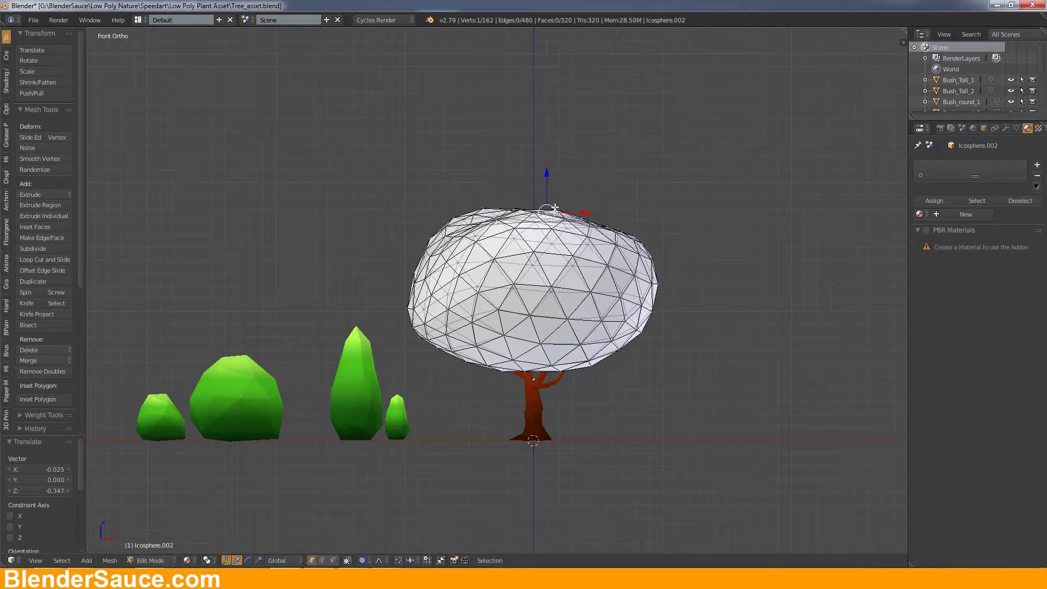
key("g")
scroll(600, 283, "up", 3)
left_click(624, 364)
Step: Refine the lumpy canopy from side, front and top views, nudging its edge outward
key("KP_3")
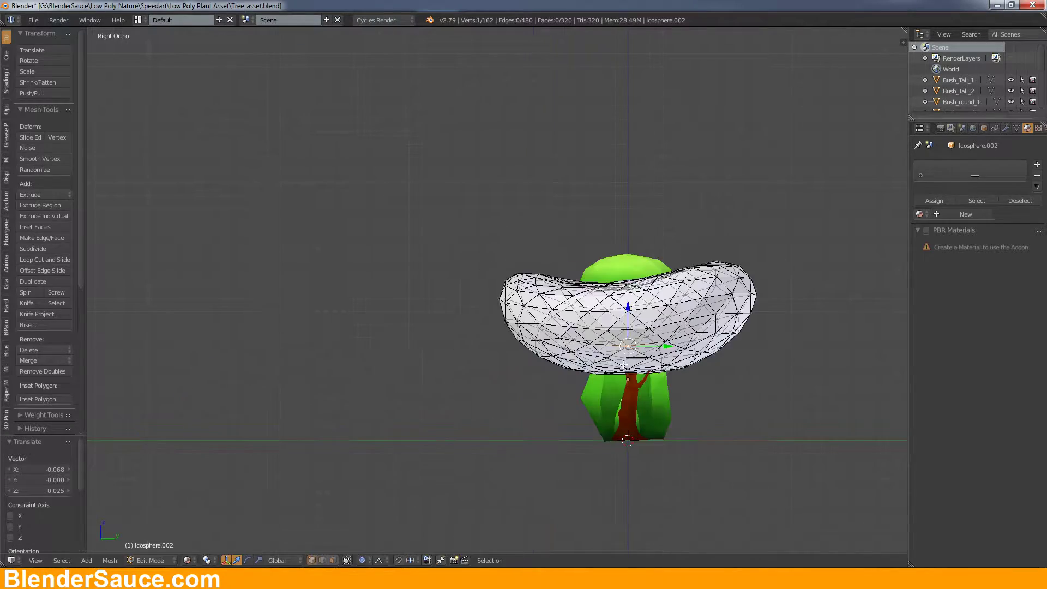
key("KP_1")
key("g")
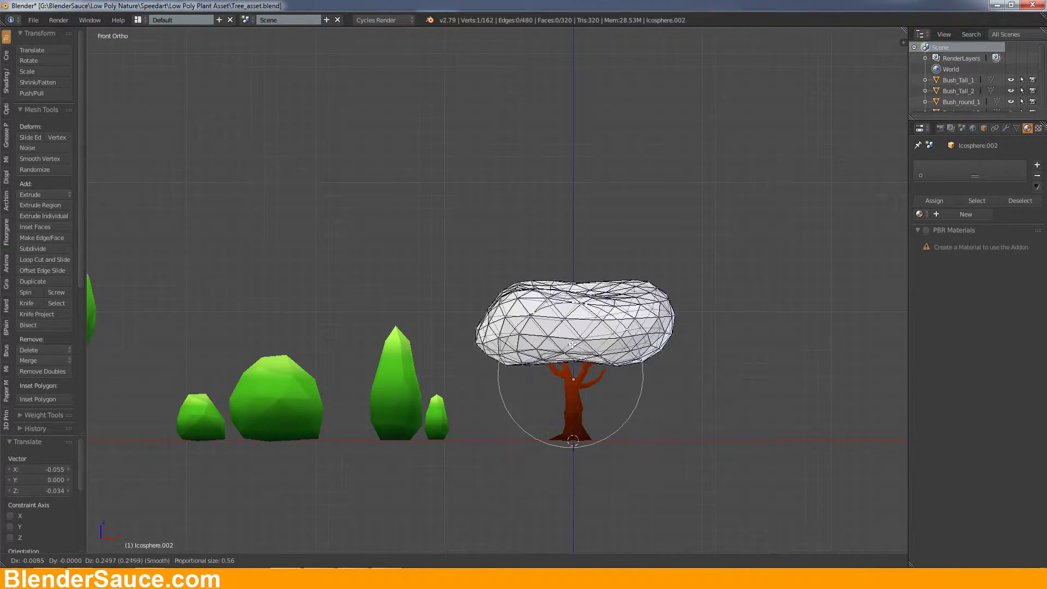
left_click(569, 327)
scroll(551, 224, "up", 3)
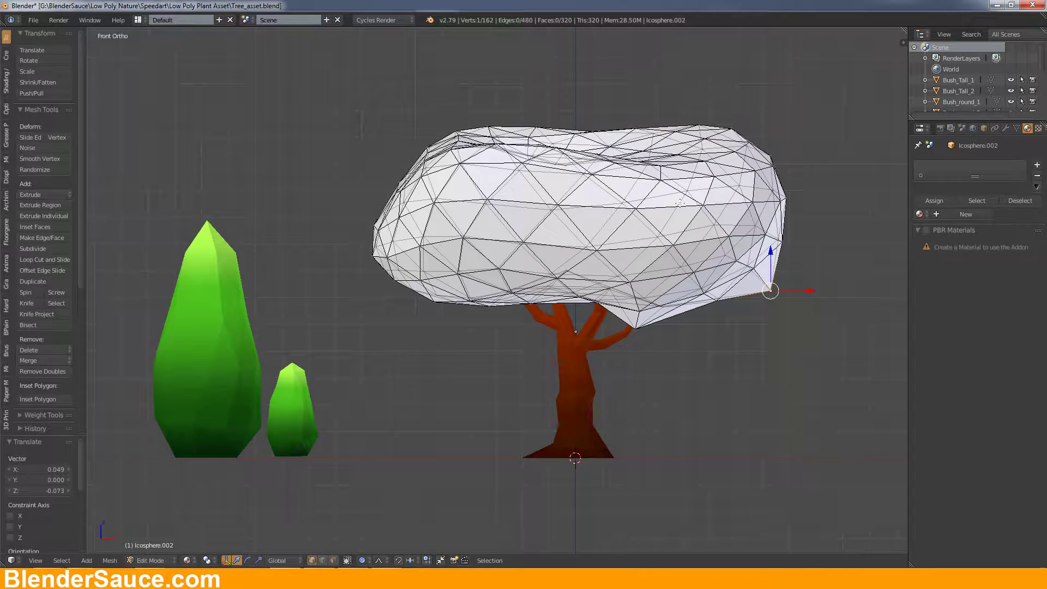
key("KP_3")
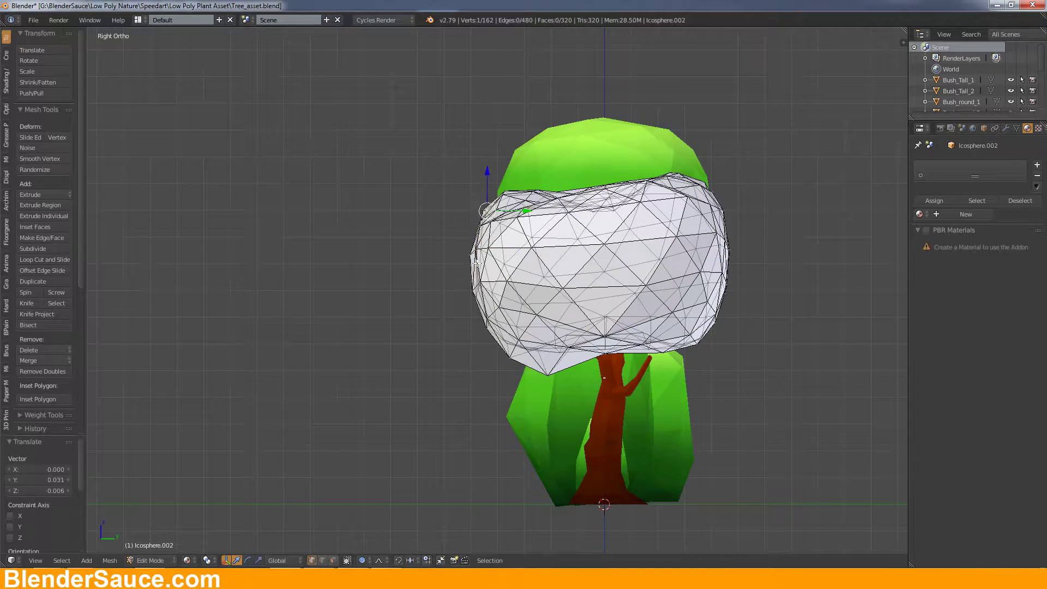
left_click(477, 295)
key("KP_7")
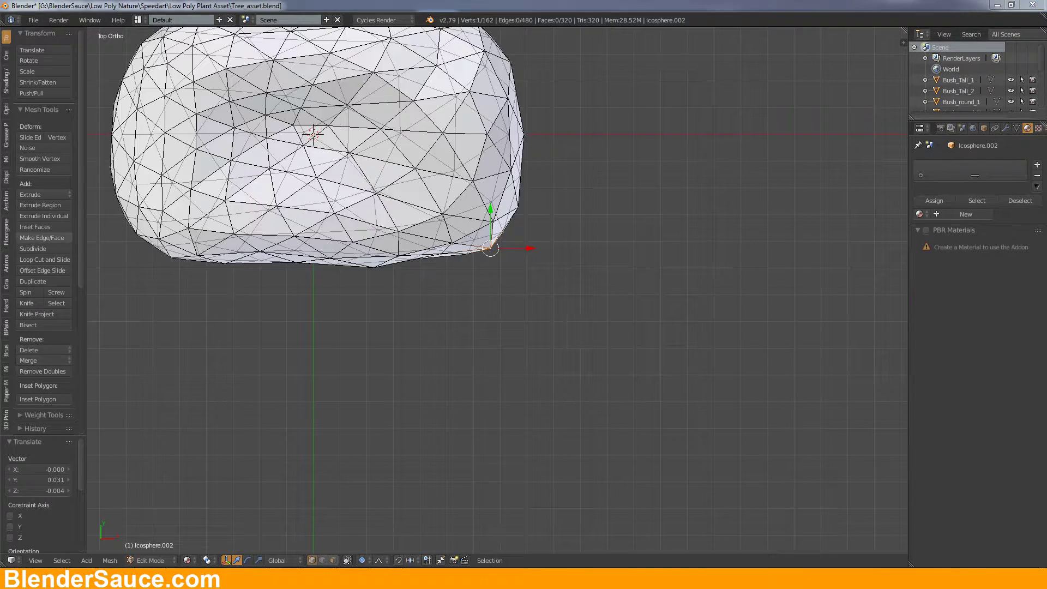
key("g")
left_click(527, 202)
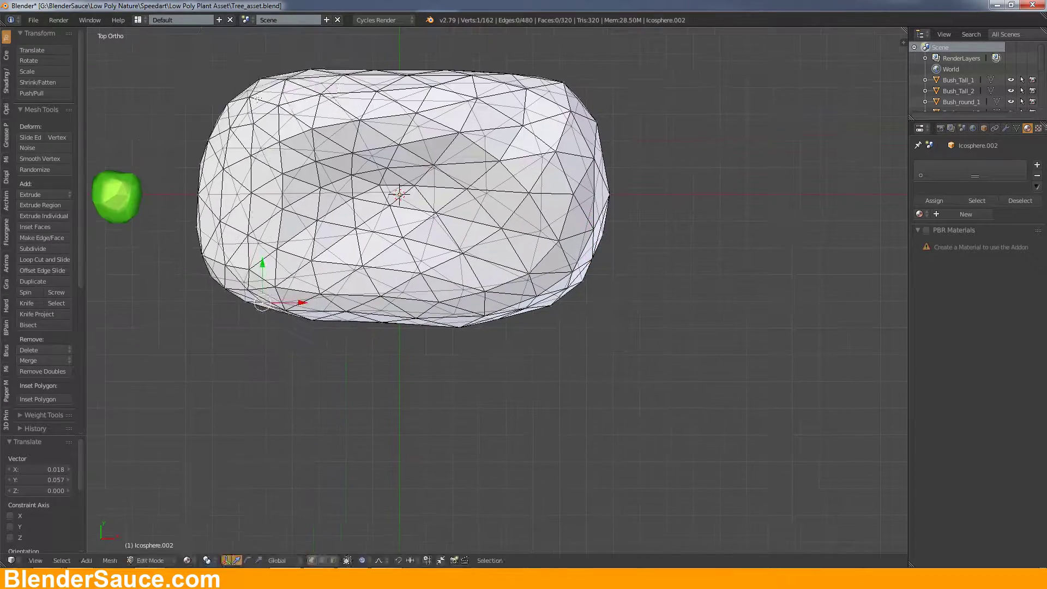
middle_click_drag(402, 285, 430, 338)
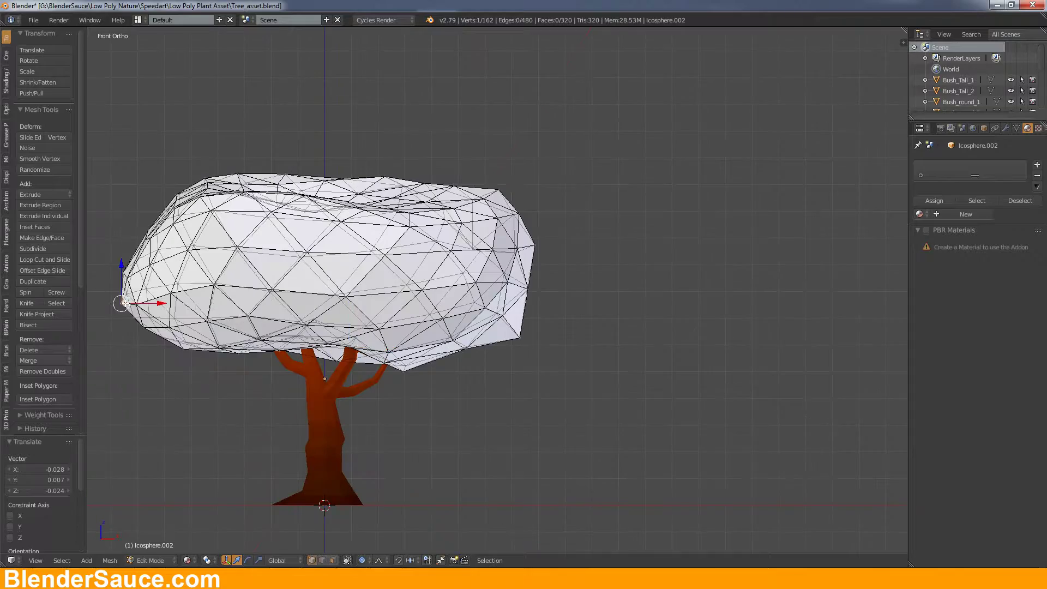
Step: Apply the canopy's Decimate modifier and return to editing its mesh
left_click(1005, 128)
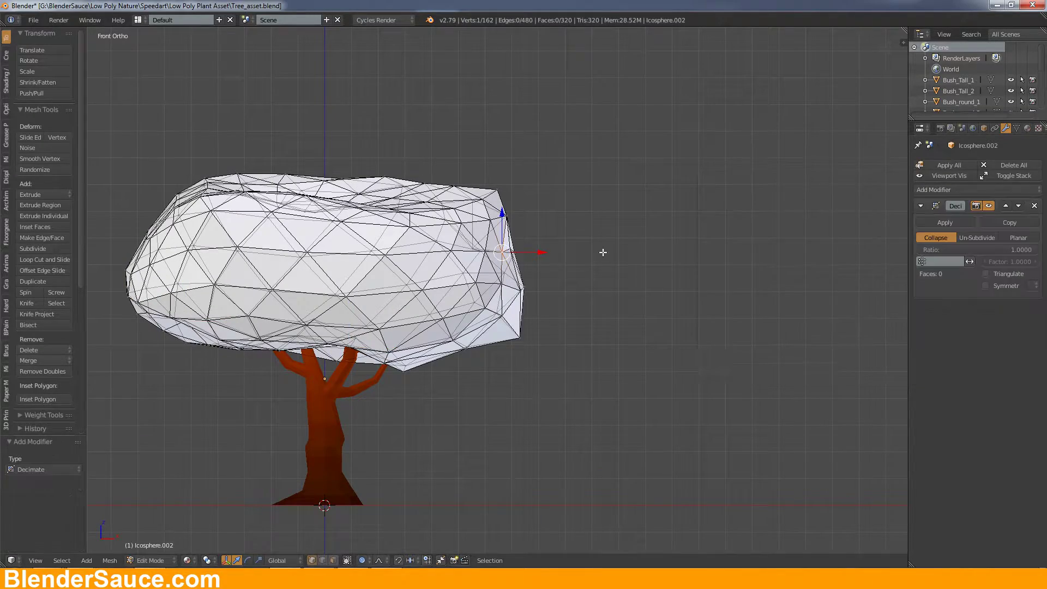
key("Tab")
left_click(945, 222)
key("Tab")
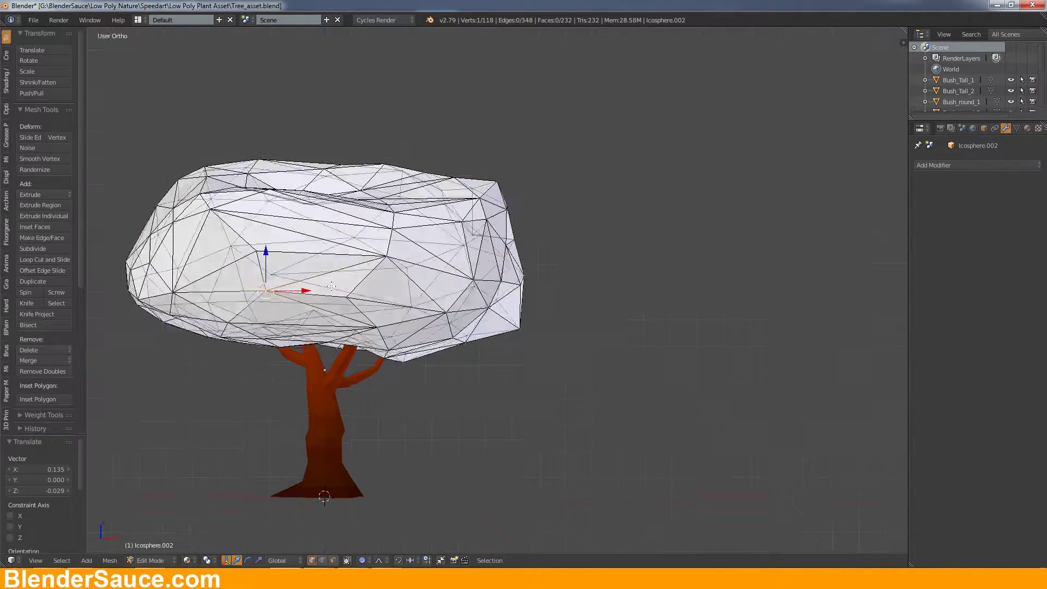
middle_click_drag(382, 273, 312, 200)
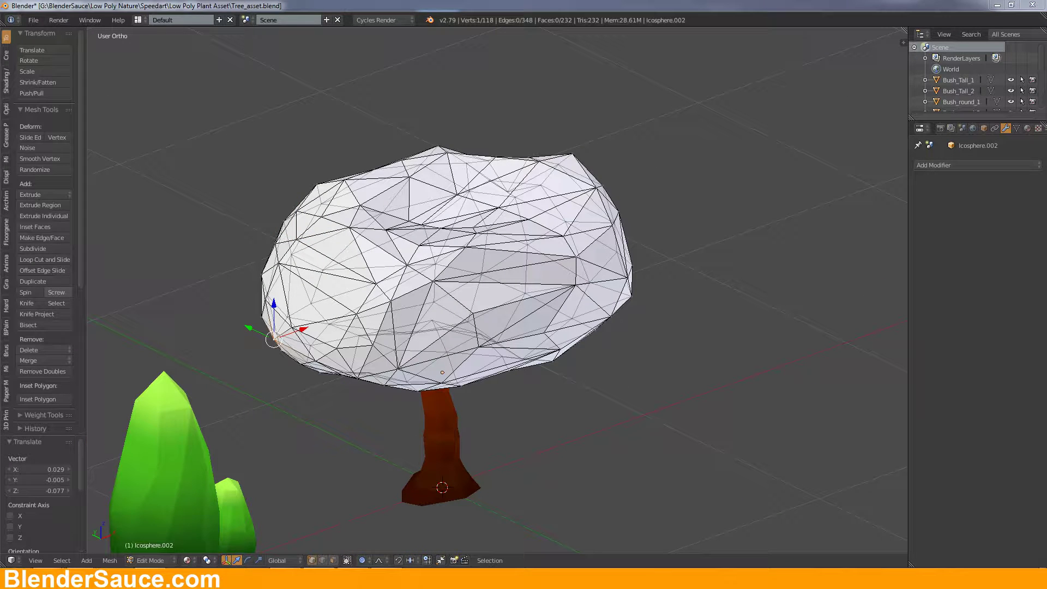
Step: Push canopy vertices with soft falloff from the front, back and right views
key("KP_1")
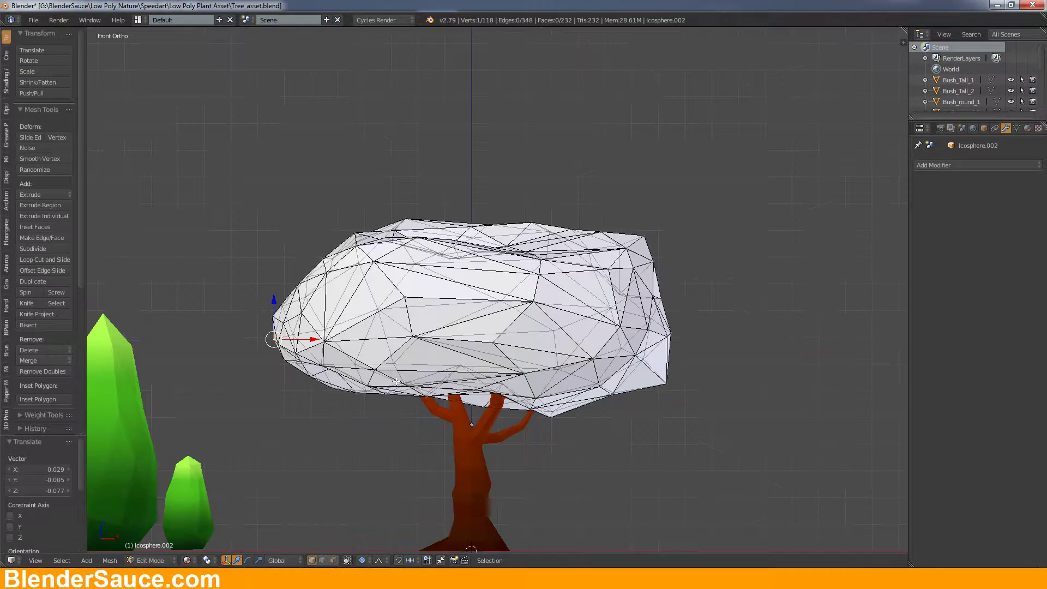
left_click(444, 261)
key("ctrl+KP_1")
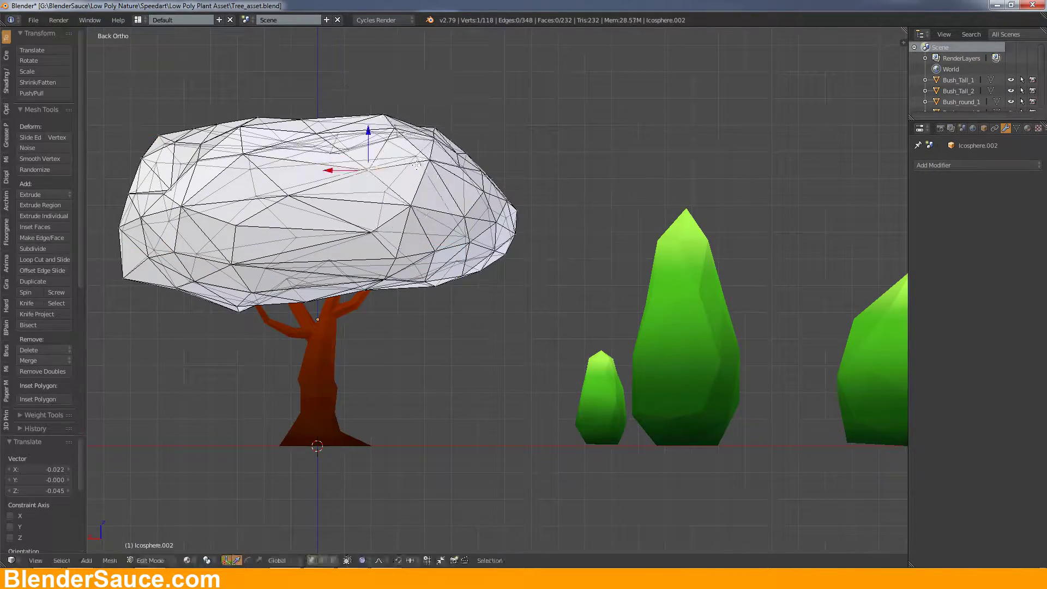
left_click(352, 245)
key("KP_3")
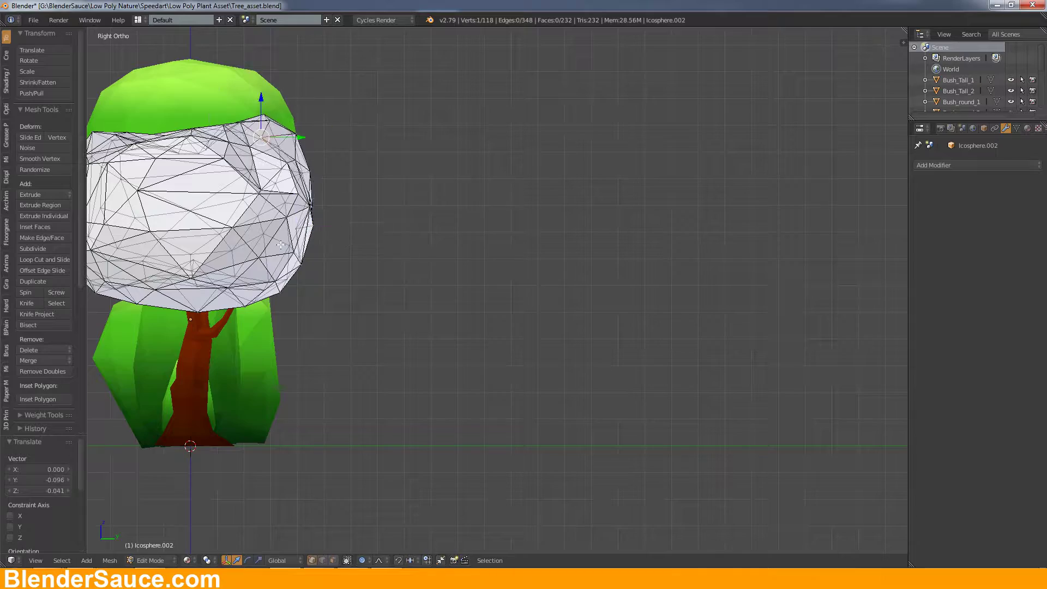
key("g")
left_click(229, 164)
scroll(230, 164, "up", 6, "ctrl")
left_click(292, 140)
Step: Add further lumps to the canopy from front and right views, checking from an angle
key("KP_1")
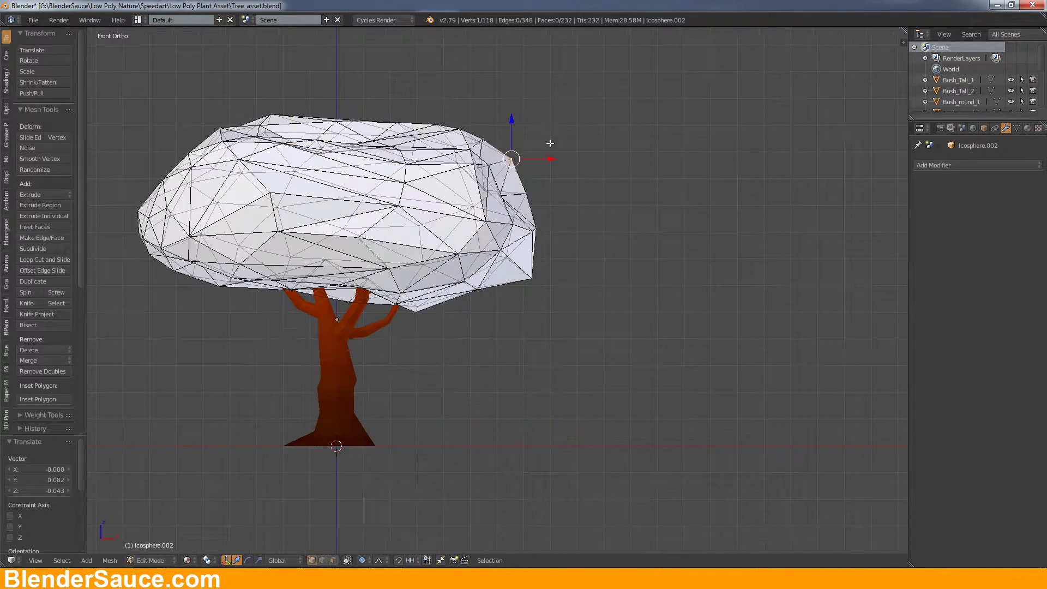
key("g")
left_click(236, 210)
key("KP_3")
key("g")
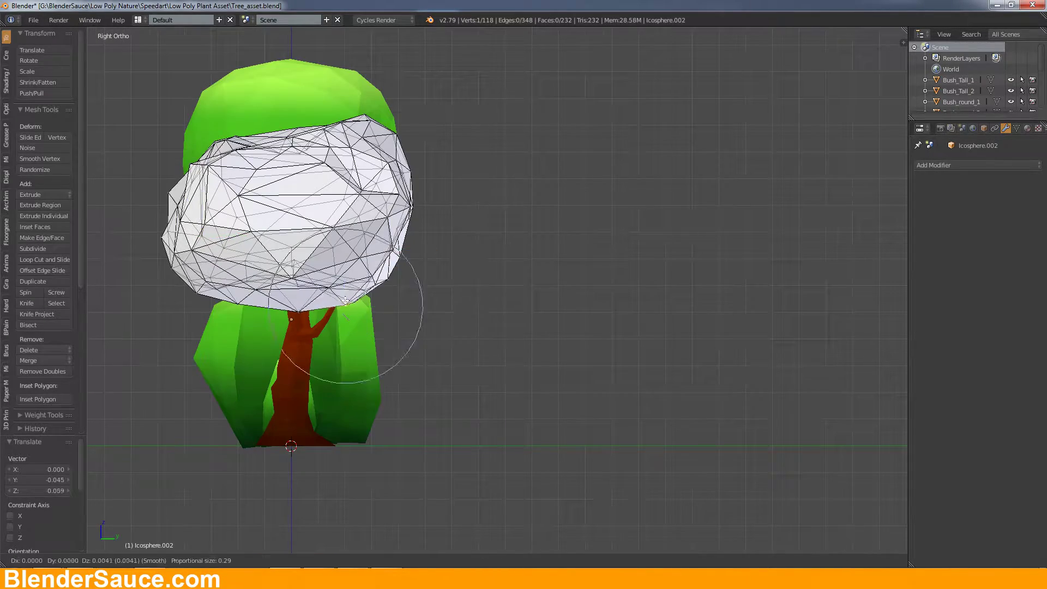
left_click(346, 301)
mouse_move(345, 301)
middle_mouse_down()
mouse_move(439, 236)
mouse_move(607, 234)
mouse_move(558, 282)
mouse_move(677, 240)
middle_mouse_up()
key("g")
left_click(558, 282)
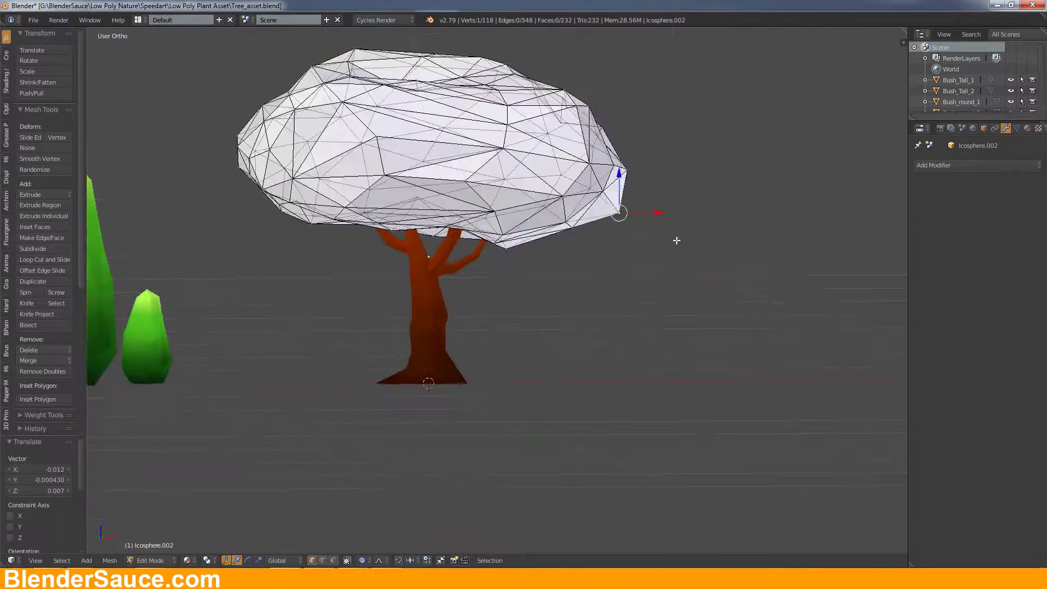
key("KP_3")
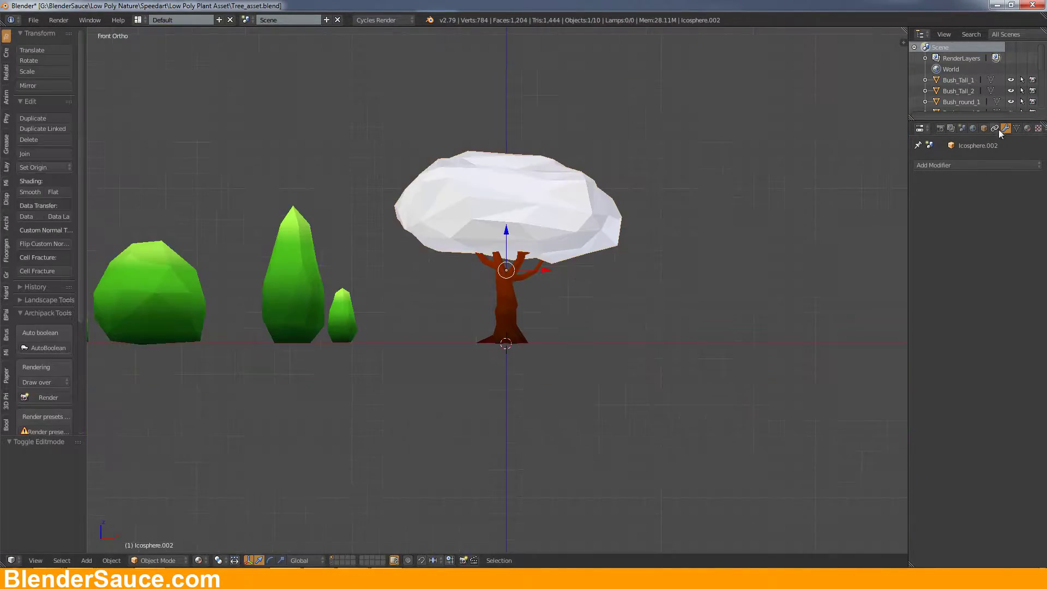
Step: Give the canopy the green Leafs material and finish editing its mesh
left_click(1027, 128)
mouse_move(702, 207)
middle_mouse_down()
mouse_move(587, 173)
mouse_move(659, 173)
middle_mouse_up()
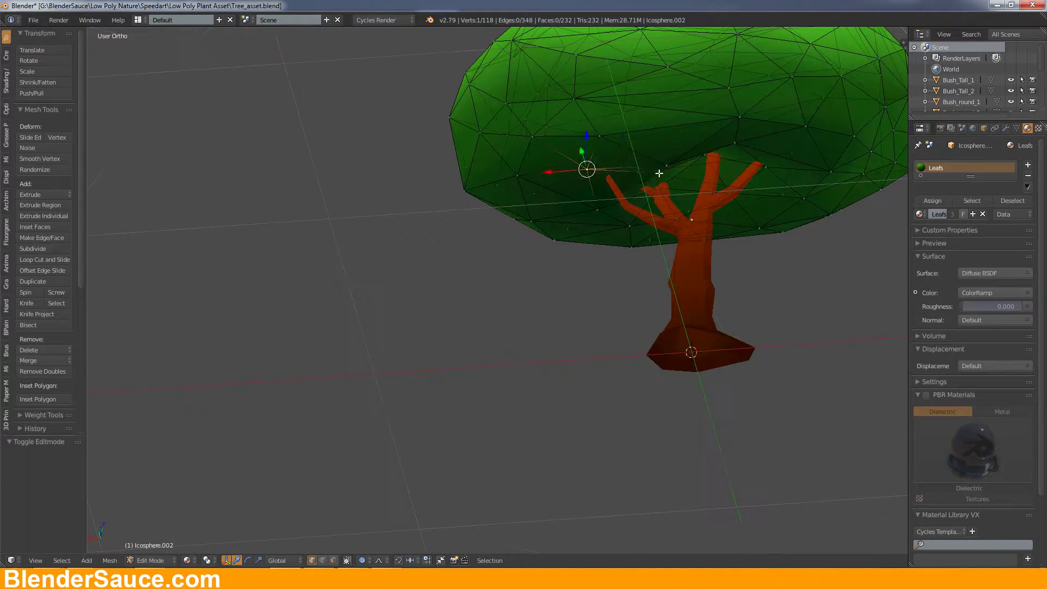
left_click(618, 132)
mouse_move(618, 133)
middle_mouse_down()
mouse_move(573, 116)
mouse_move(678, 163)
middle_mouse_up()
key("a")
middle_click_drag(588, 144, 657, 179)
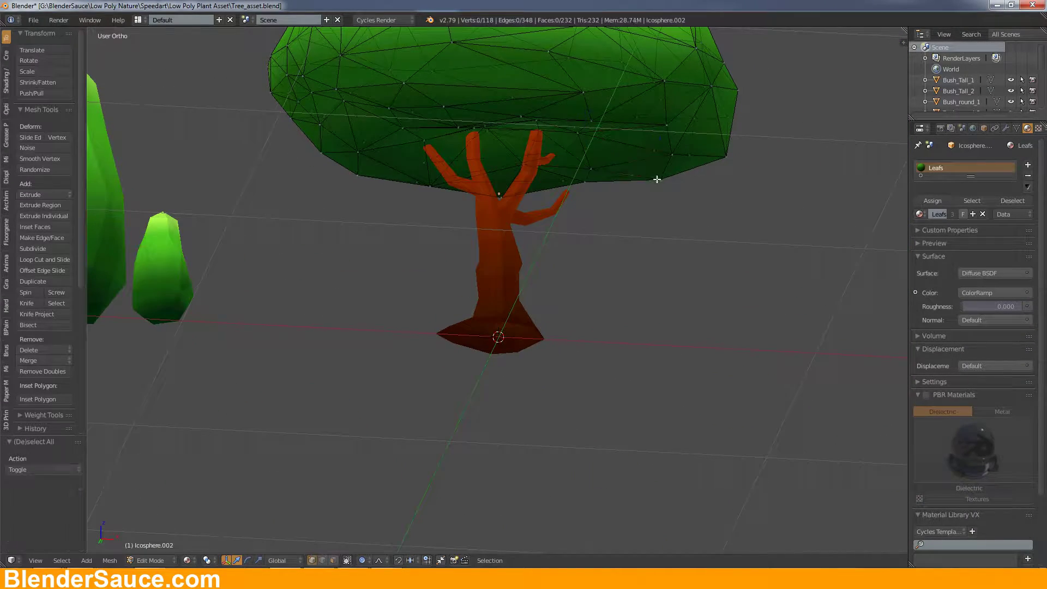
key("Tab")
Step: Move the finished tree 5.8 units left along X beside the other trees
key("KP_1")
scroll(600, 218, "down", 4)
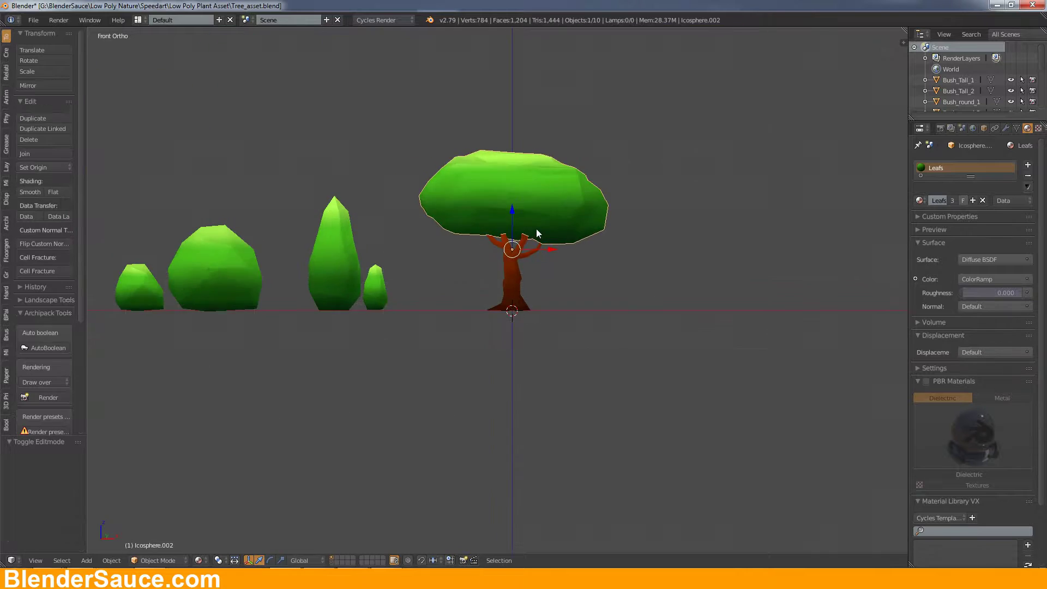
scroll(599, 218, "down", 2)
key("g")
key("x")
left_click(201, 297)
right_click(194, 240)
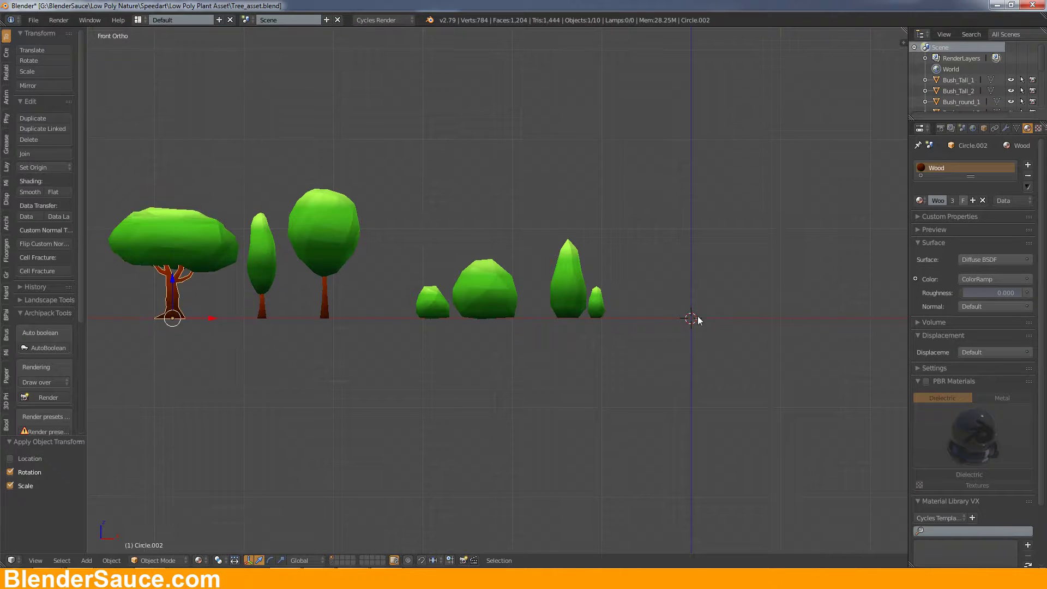
Step: Add a new circle for the next trunk and scale it down
key("shift+a")
left_click(746, 47)
key("KP_7")
key("s")
left_click(690, 329)
key("KP_1")
Step: Extrude the circle straight up into a tapered trunk segment
key("Tab")
key("e")
key("z")
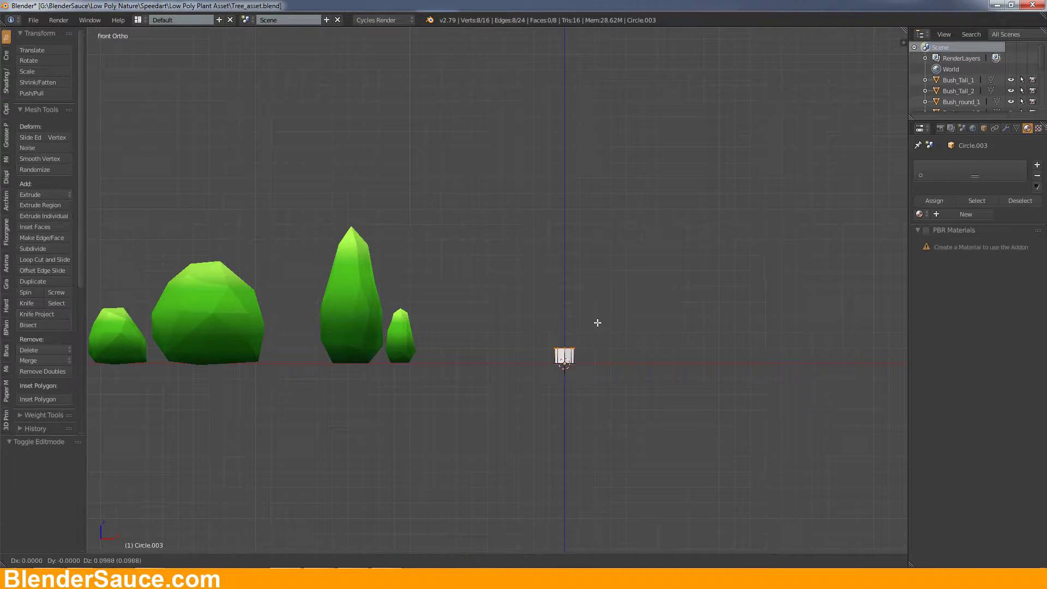
left_click(608, 261)
key("KP_3")
key("g")
key("KP_1")
key("ctrl+KP_Add")
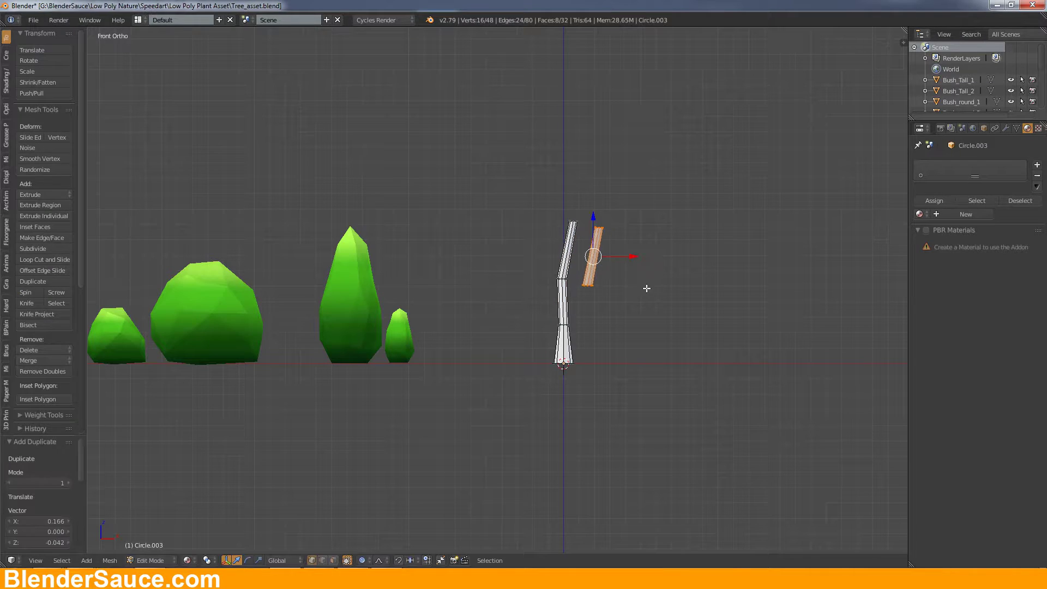
Step: Box-select trunk faces and extrude the first branch from them
scroll(605, 295, "up", 6)
key("a")
key("b")
left_click_drag(466, 268, 508, 294)
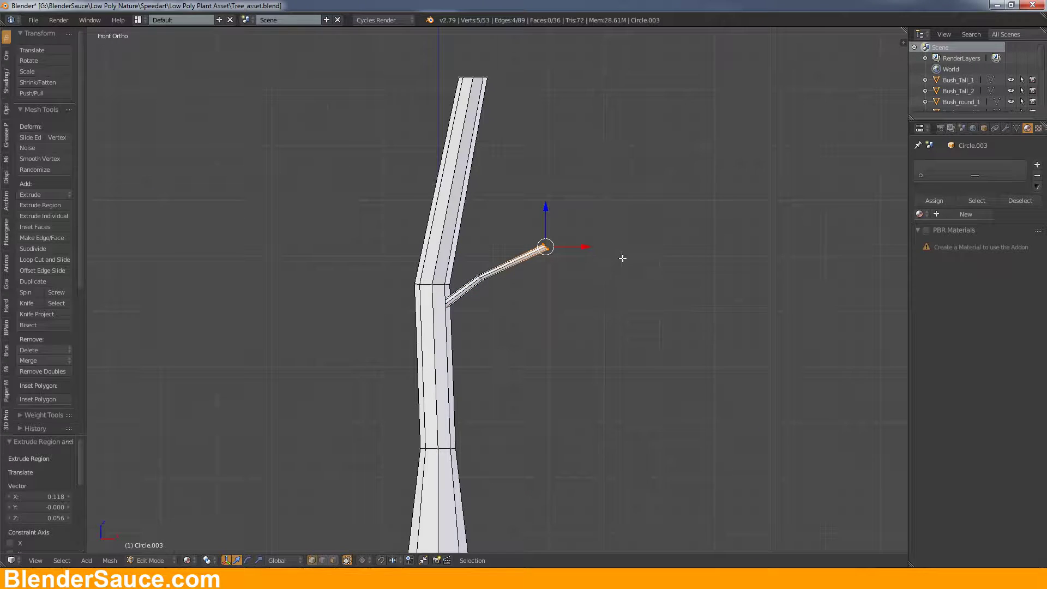
left_click(701, 325)
key("l")
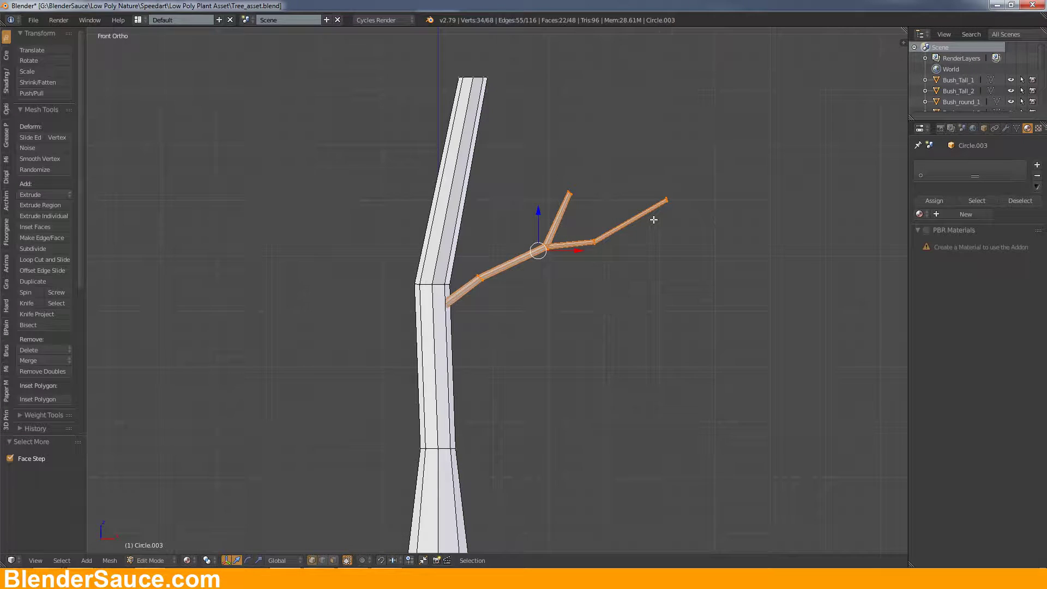
Step: Duplicate and rotate the branch, then move the copy to the trunk's left side
key("shift+d")
key("r")
key("a")
key("b")
left_click_drag(166, 51, 333, 200)
scroll(333, 200, "down", 4)
middle_click_drag(332, 200, 491, 300)
key("g")
left_click(495, 305)
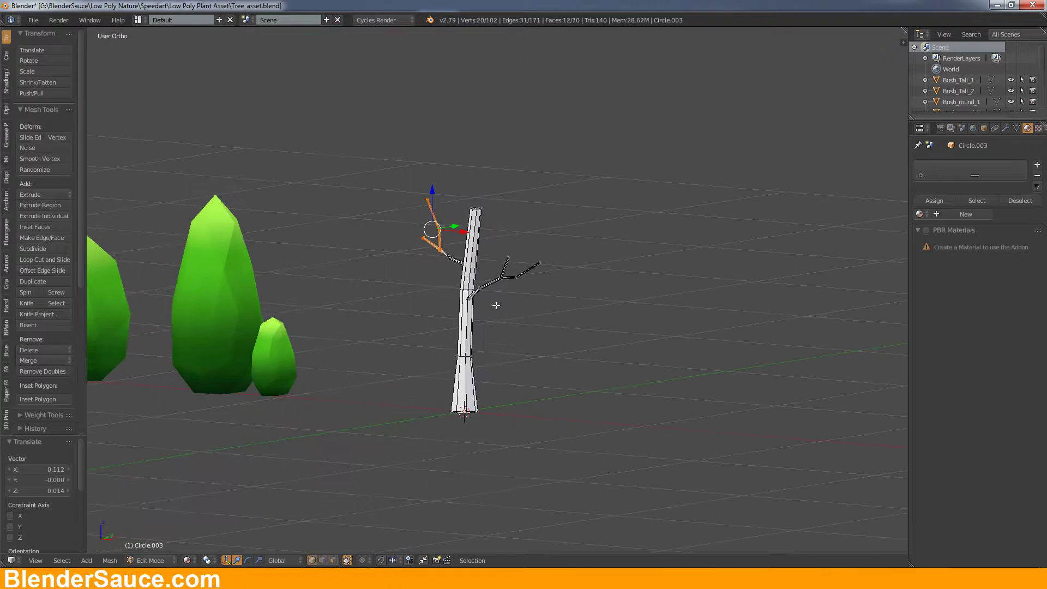
Step: Delete an unwanted duplicated branch while checking the trunk from the side
key("shift+d")
key("Escape")
key("KP_3")
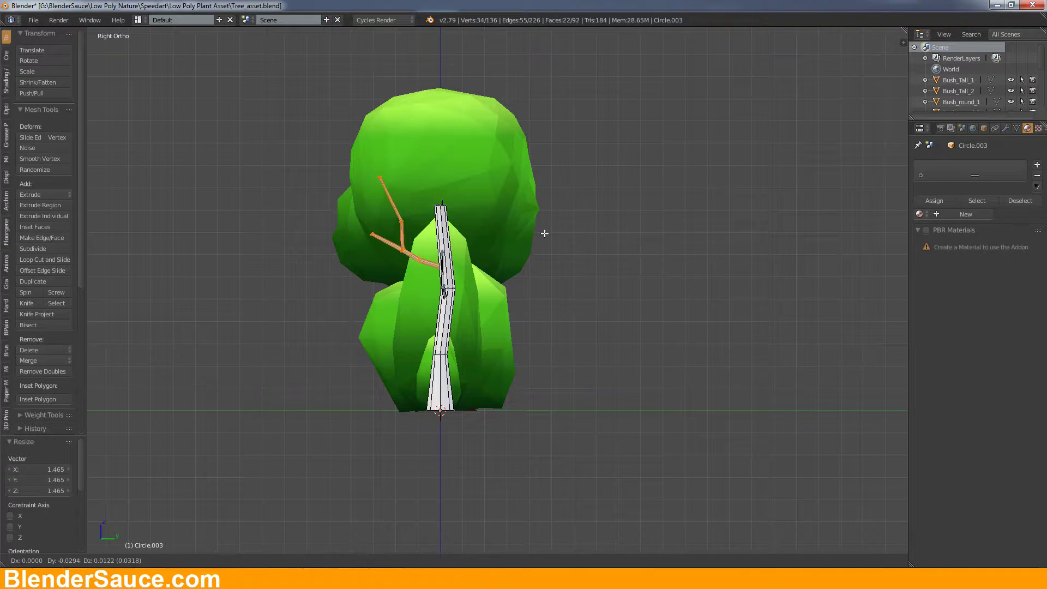
left_click(544, 233)
scroll(545, 233, "down", 3)
scroll(496, 221, "up", 4)
middle_click_drag(496, 221, 508, 164)
key("x")
Step: Duplicate the upper-right branch and reposition the copy's upper part
left_click(496, 220)
key("l")
key("l")
key("shift+d")
key("Escape")
key("KP_1")
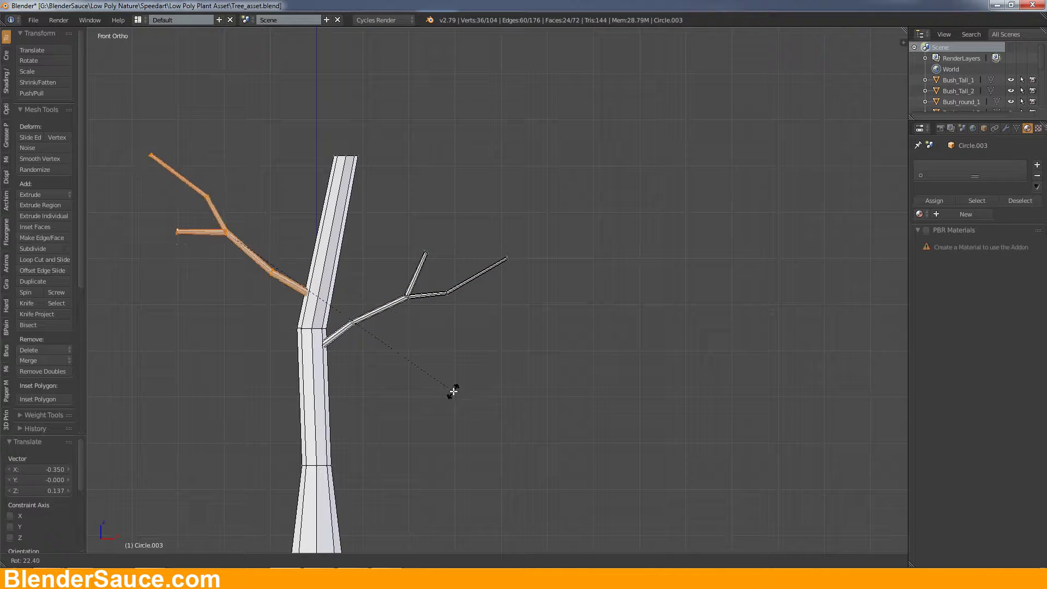
left_click(453, 391)
key("g")
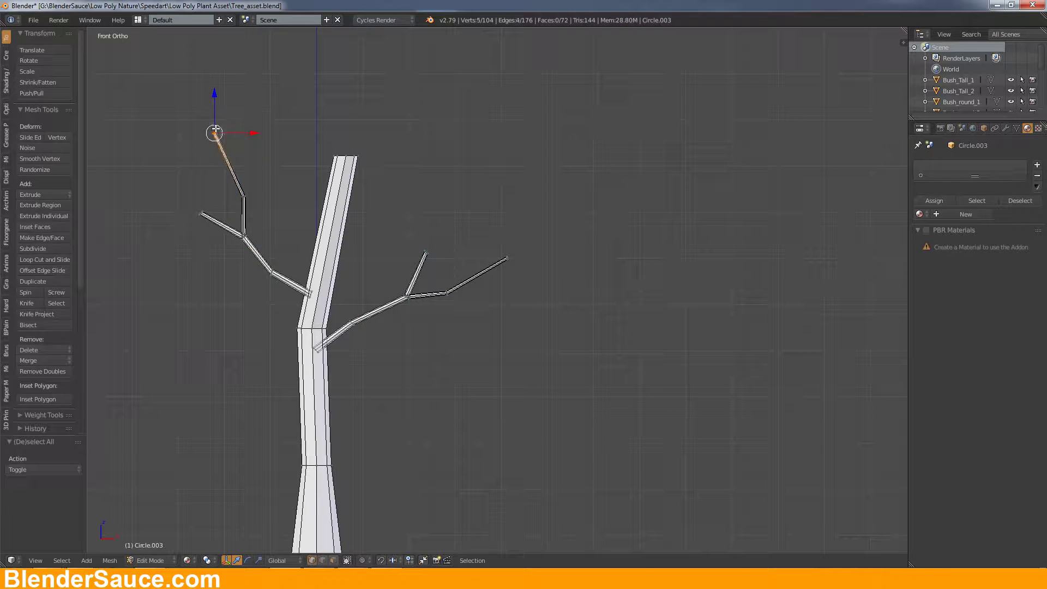
left_click(215, 128)
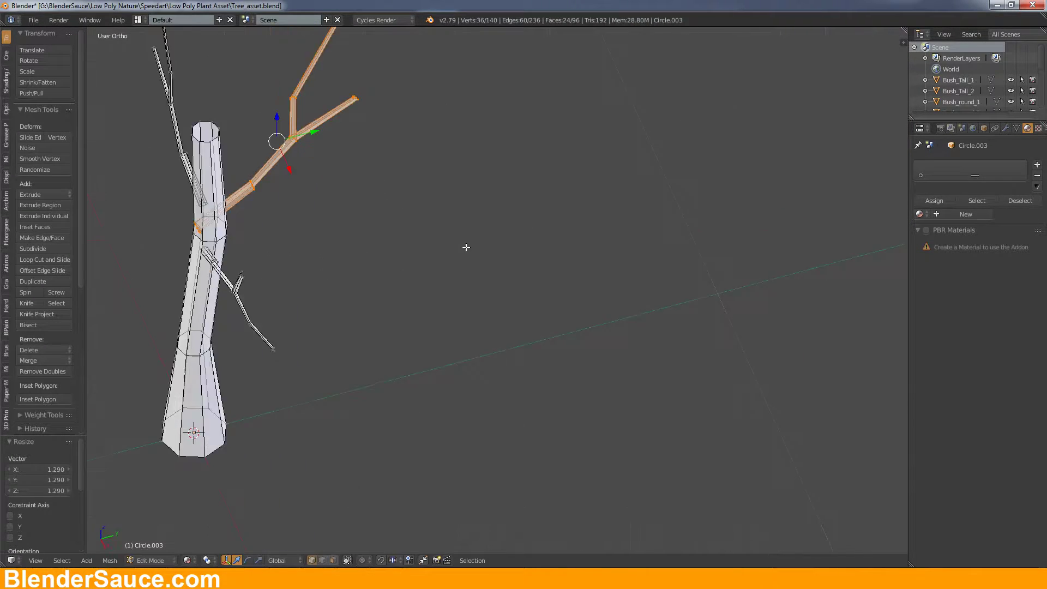
Step: Undo the last edit, then rotate and scale the restored branch
middle_click_drag(467, 245, 446, 246)
key("ctrl+z")
key("KP_1")
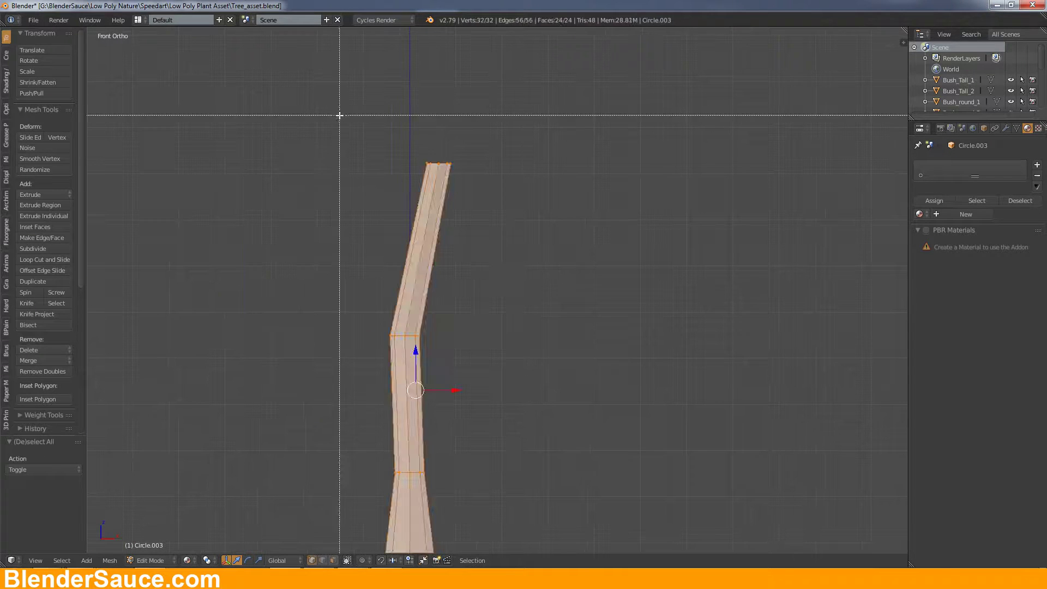
key("r")
left_click(578, 334)
key("s")
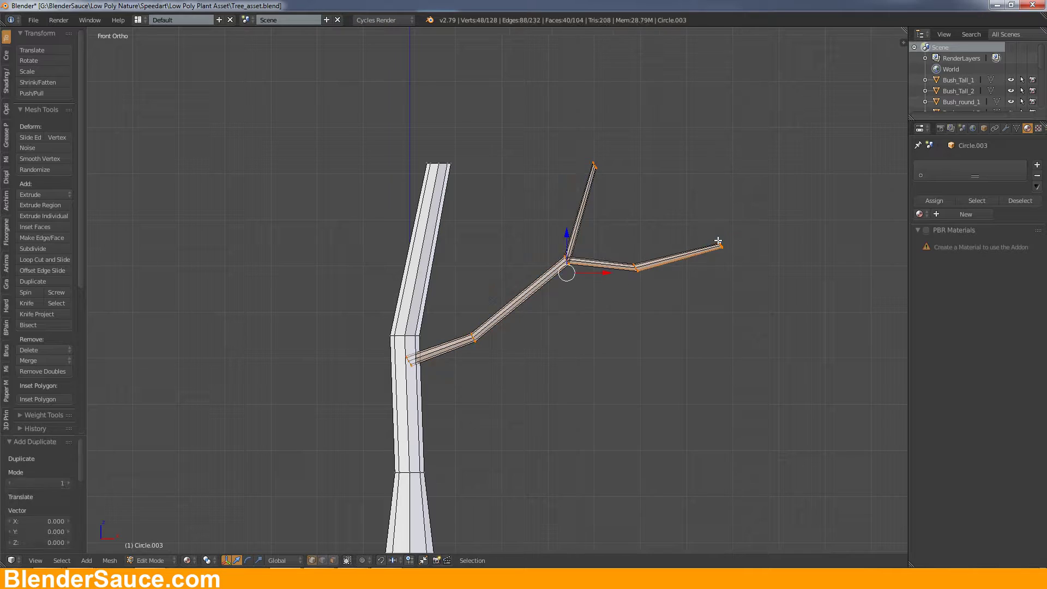
Step: Duplicate a branch to the left, rotating it around the trunk and shrinking it
key("shift+d")
key("r")
left_click(631, 432)
key("KP_7")
key("r")
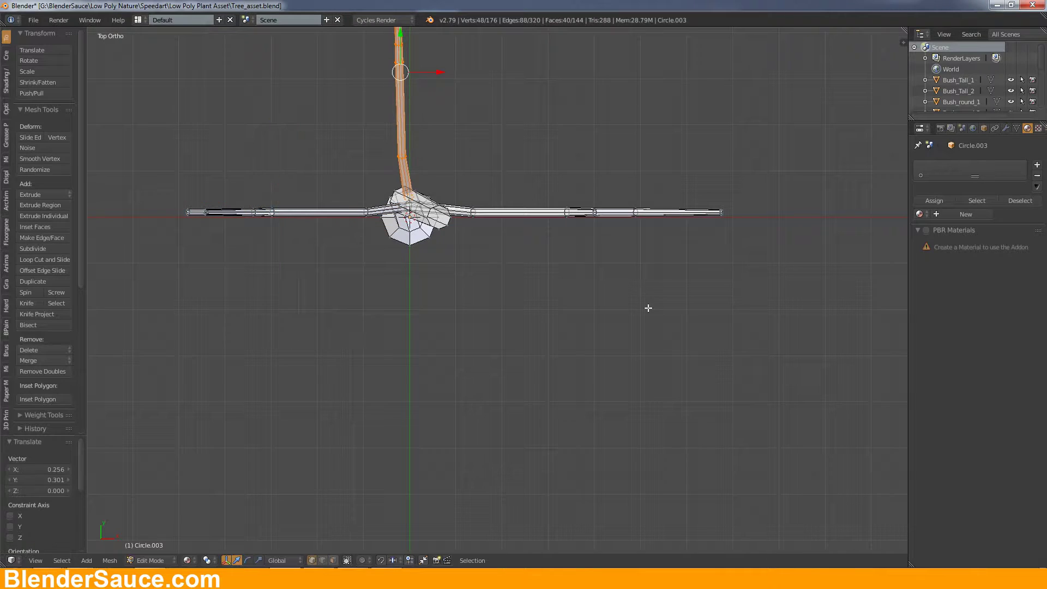
key("KP_3")
key("s")
left_click(632, 310)
key("g")
Step: Fine-tune branch positions and rotations from the top and side views
key("KP_7")
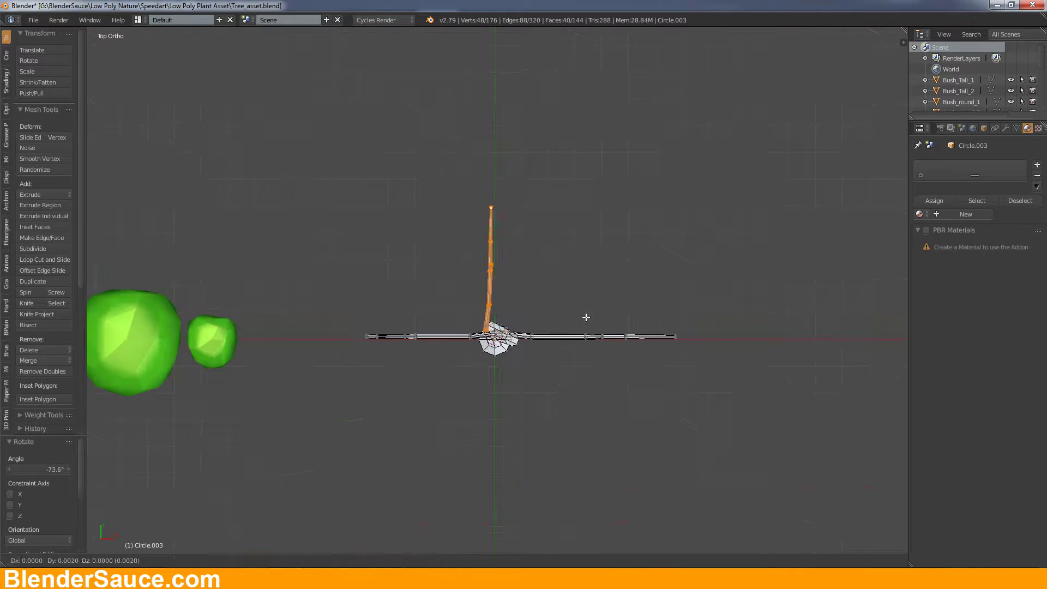
key("KP_3")
key("g")
left_click(528, 280)
key("KP_7")
key("g")
left_click(541, 189)
key("r")
left_click(572, 229)
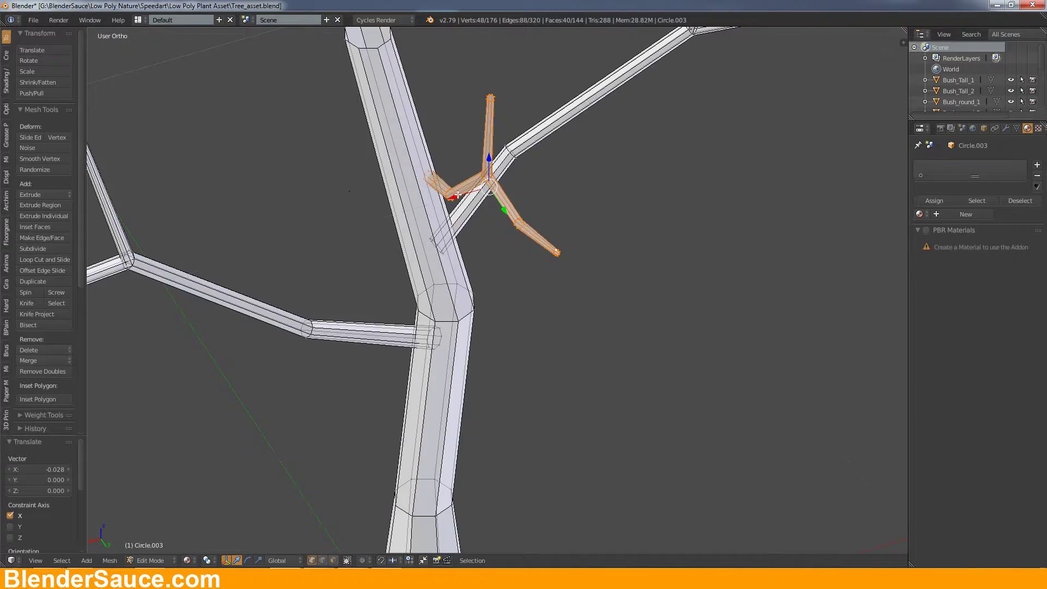
Step: Move the small branch along one axis into place and check it from the side
scroll(652, 285, "down", 5)
key("KP_7")
key("g")
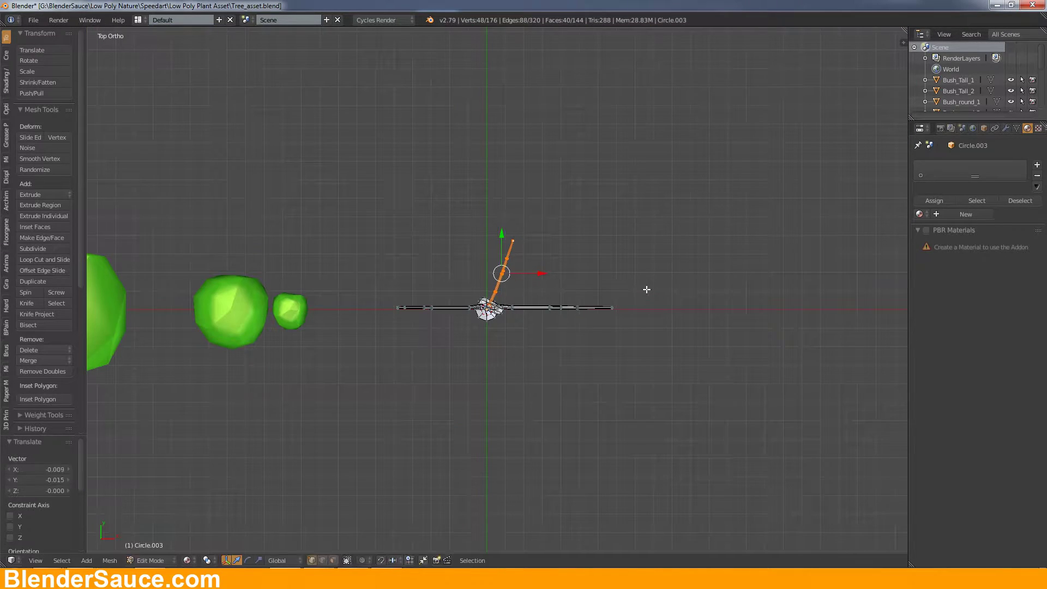
left_click(607, 314)
key("KP_3")
scroll(706, 269, "up", 5)
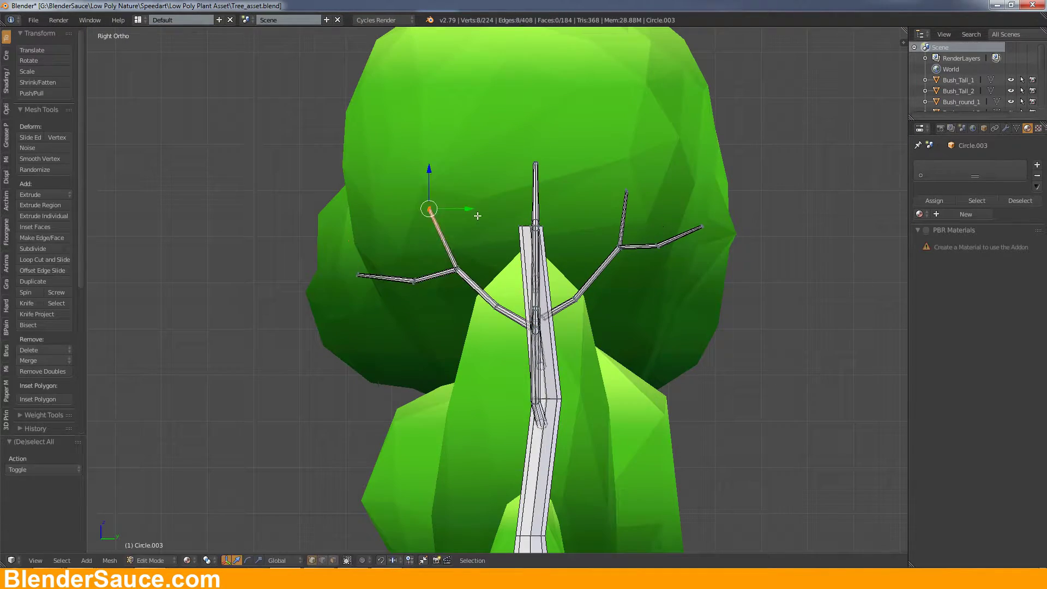
Step: Leave Edit Mode, select the round bush and duplicate it
key("Tab")
scroll(543, 273, "down", 3)
right_click(342, 348)
key("shift+d")
Step: Place the round bush copy beside the branched trunk
left_click(757, 315)
key("KP_7")
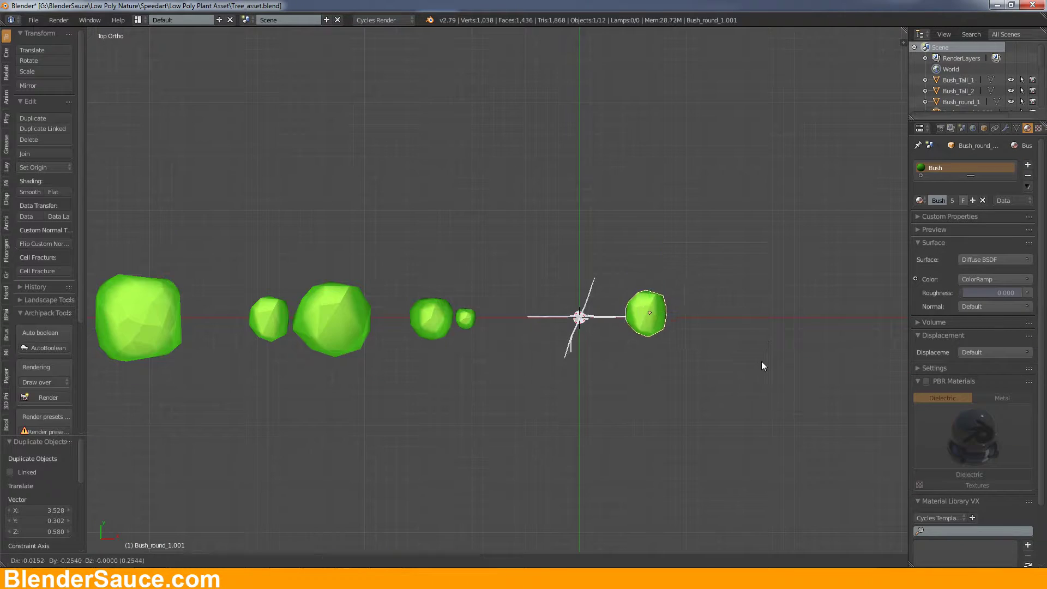
left_click(761, 361)
key("KP_1")
scroll(694, 307, "up", 3)
Step: In the bush copy's mesh, duplicate and rotate a leaf clump onto the tree
key("Tab")
key("shift+d")
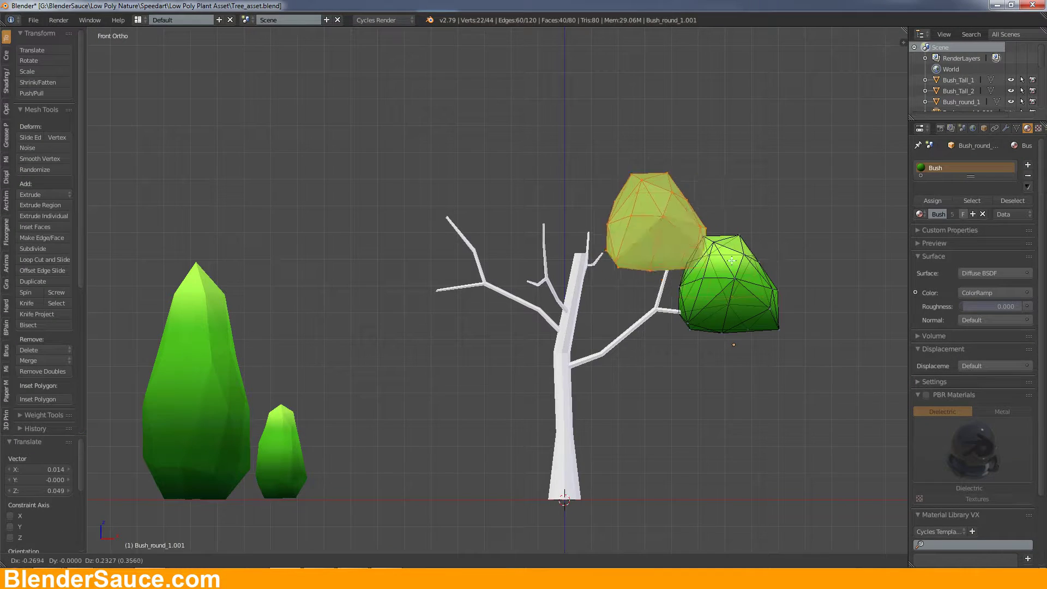
left_click(732, 260)
key("r")
left_click(691, 299)
right_click(691, 298)
left_click(681, 170)
Step: Duplicate the upper leaf clump and move the copy lower on the tree
key("a")
key("shift+d")
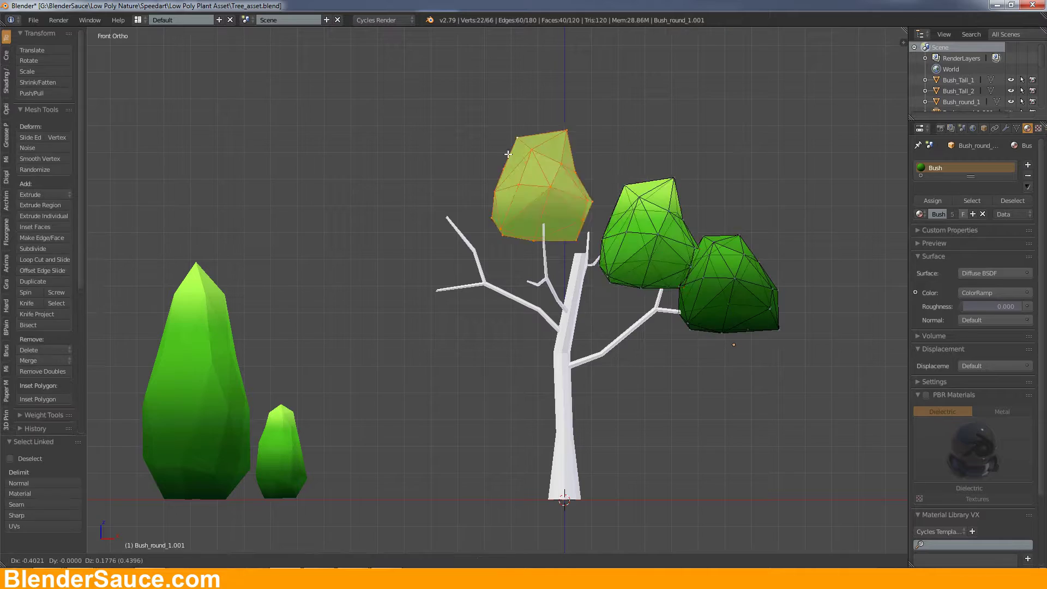
key("a")
key("l")
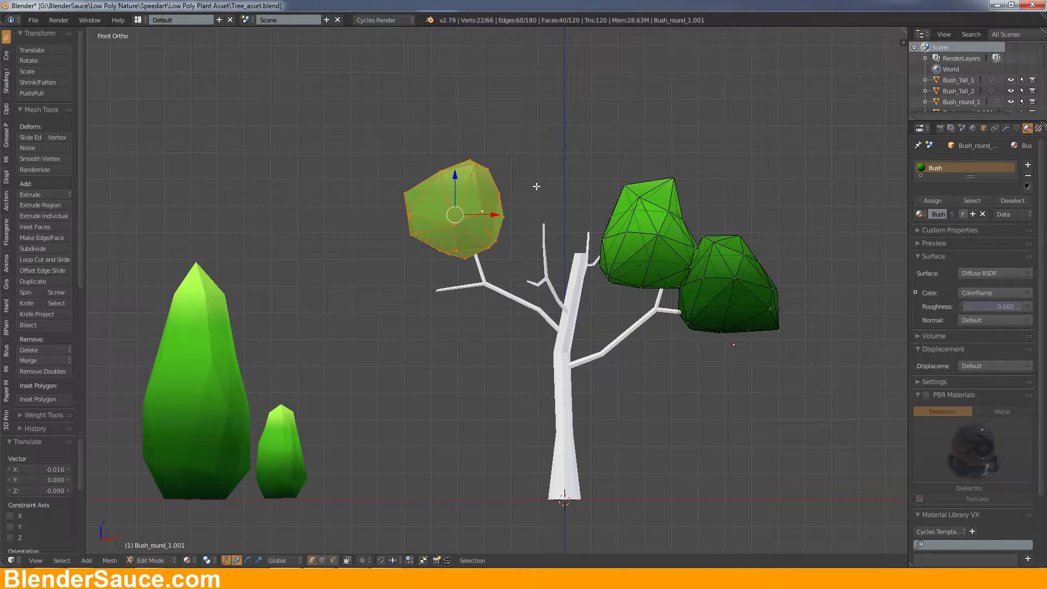
key("shift+d")
left_click(476, 374)
key("Tab")
key("KP_7")
Step: Duplicate more leaf clusters and move them down along the branches
key("Tab")
key("shift+d")
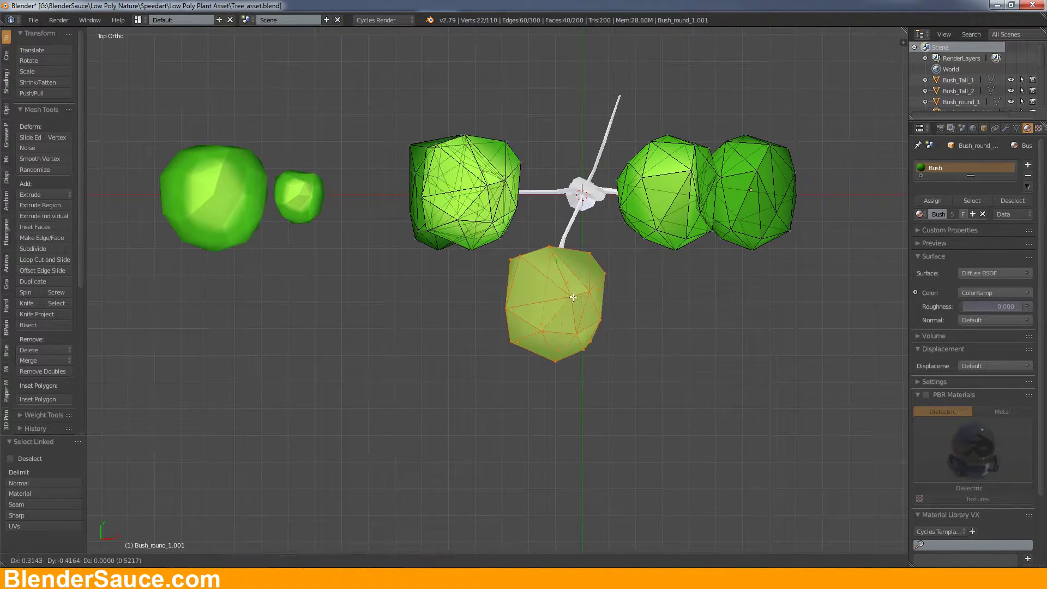
left_click(562, 322)
middle_click_drag(561, 321, 627, 273)
key("g")
left_click(630, 346)
key("shift+d")
left_click(596, 452)
Step: Add further resized leaf-cluster copies onto the remaining branches
key("KP_7")
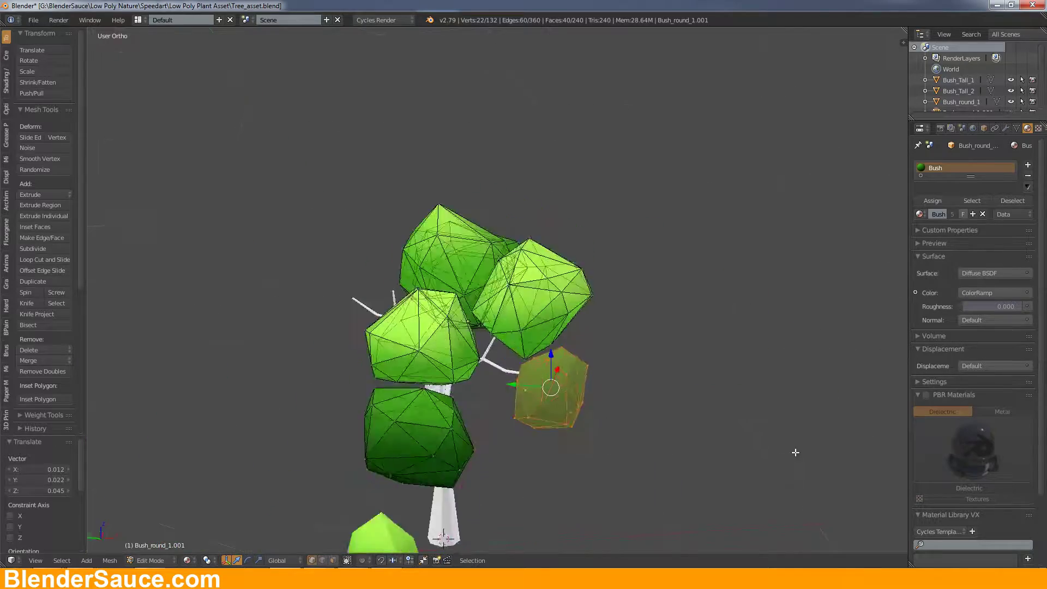
left_click(844, 156)
key("KP_3")
key("shift+d")
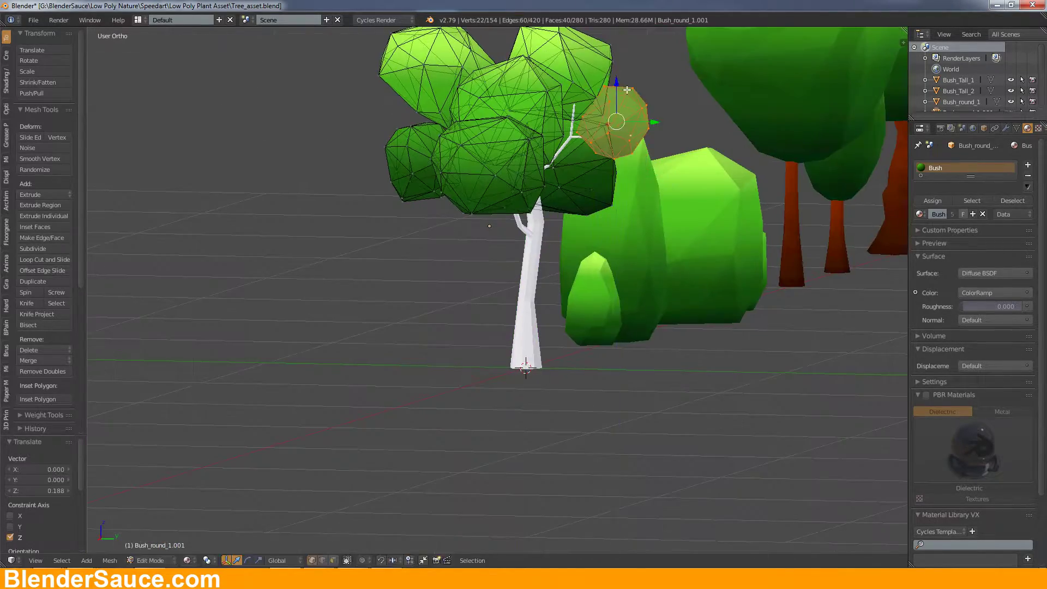
key("KP_7")
left_click(704, 160)
key("KP_3")
key("s")
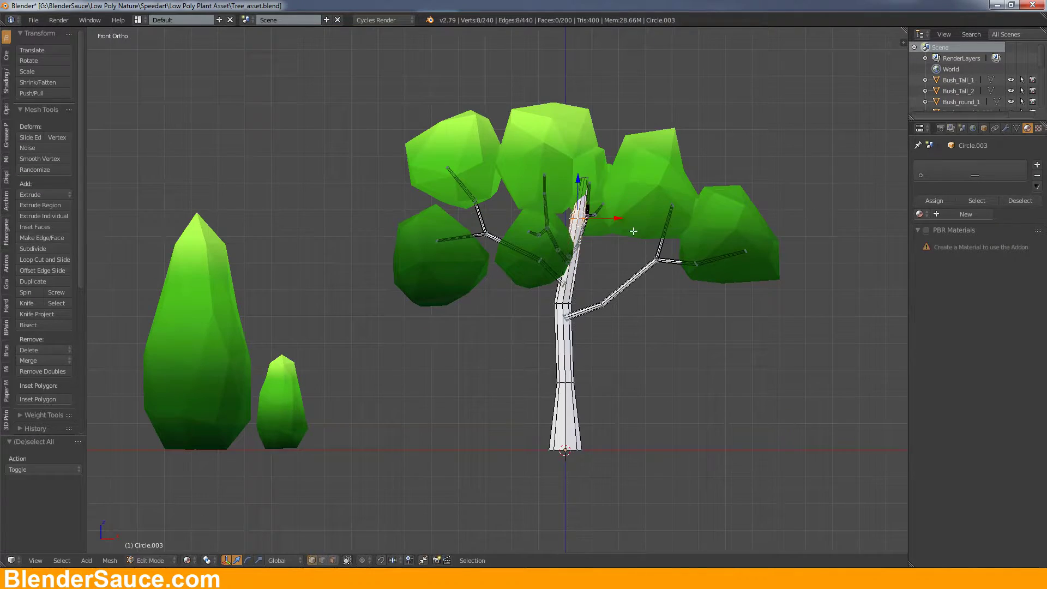
Step: Exit Edit Mode and give the trunk the brown Wood material
key("Tab")
right_click(735, 228)
key("Tab")
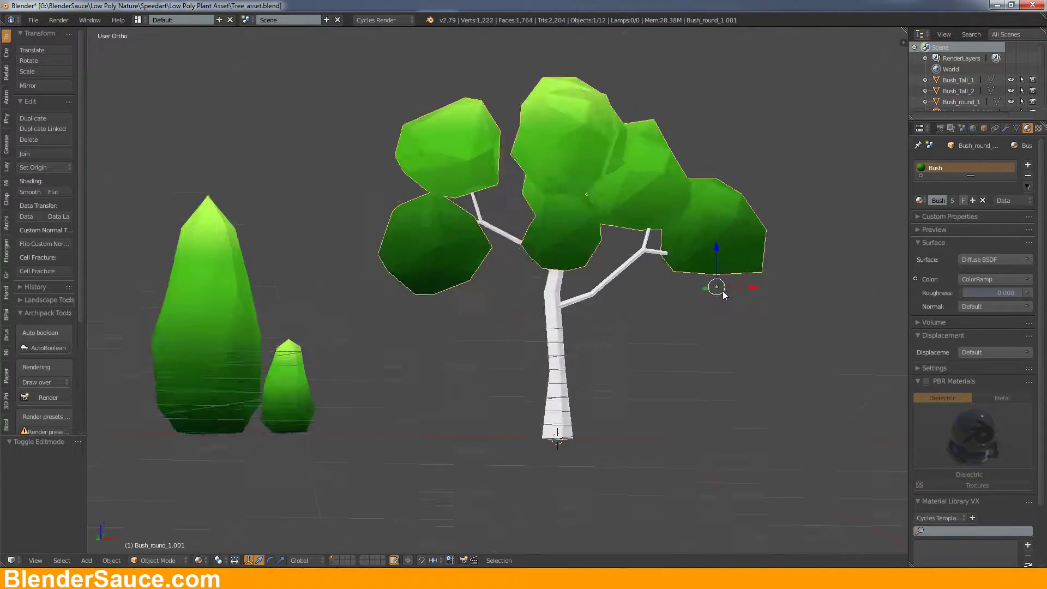
left_click(842, 247)
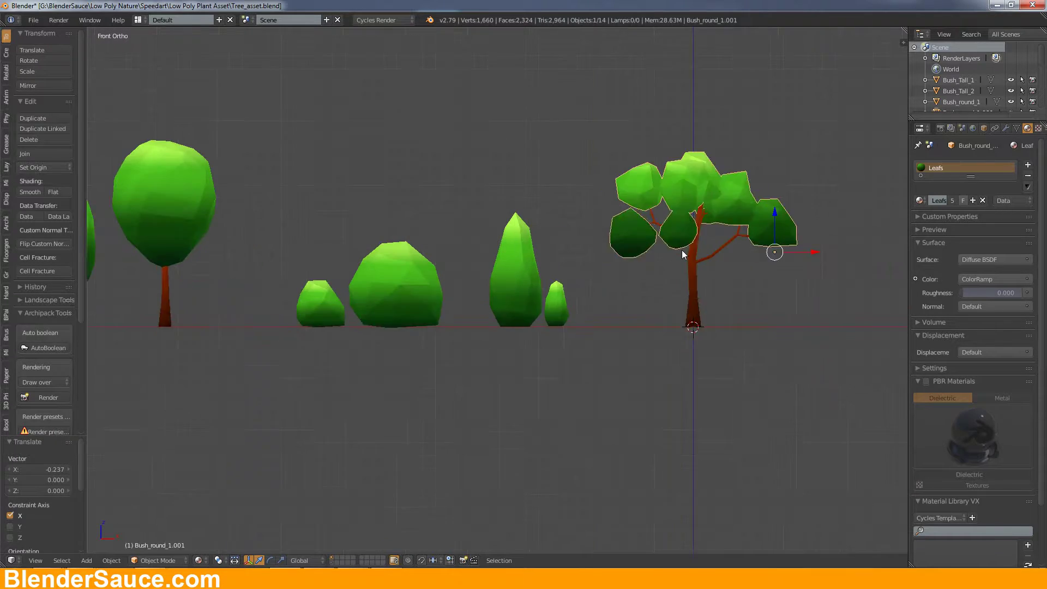
Step: Select a whole connected branch of the new trunk and reposition it
middle_click_drag(700, 135, 682, 196)
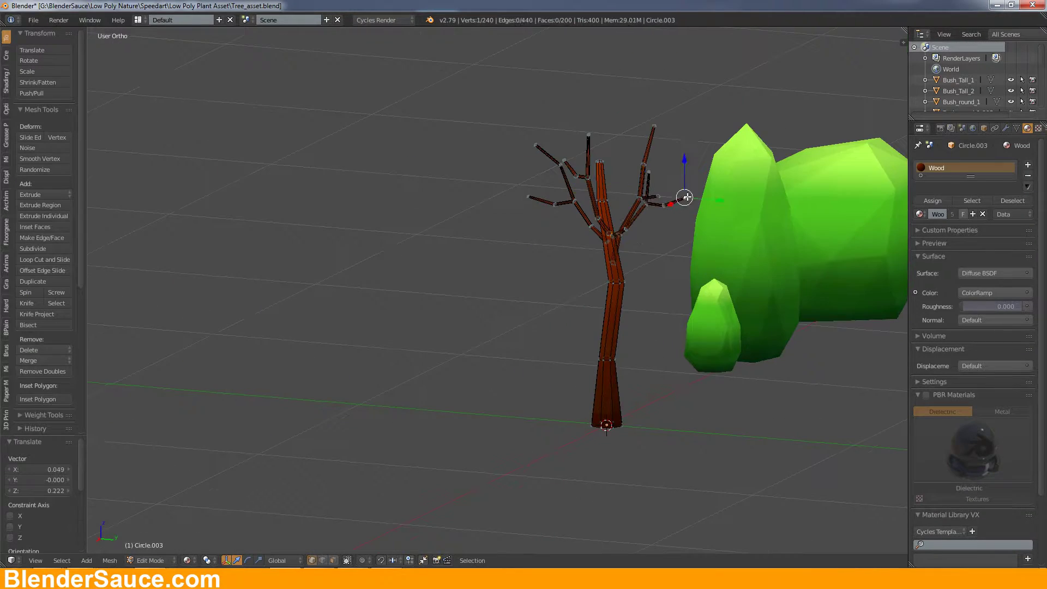
key("KP_3")
key("ctrl+l")
key("g")
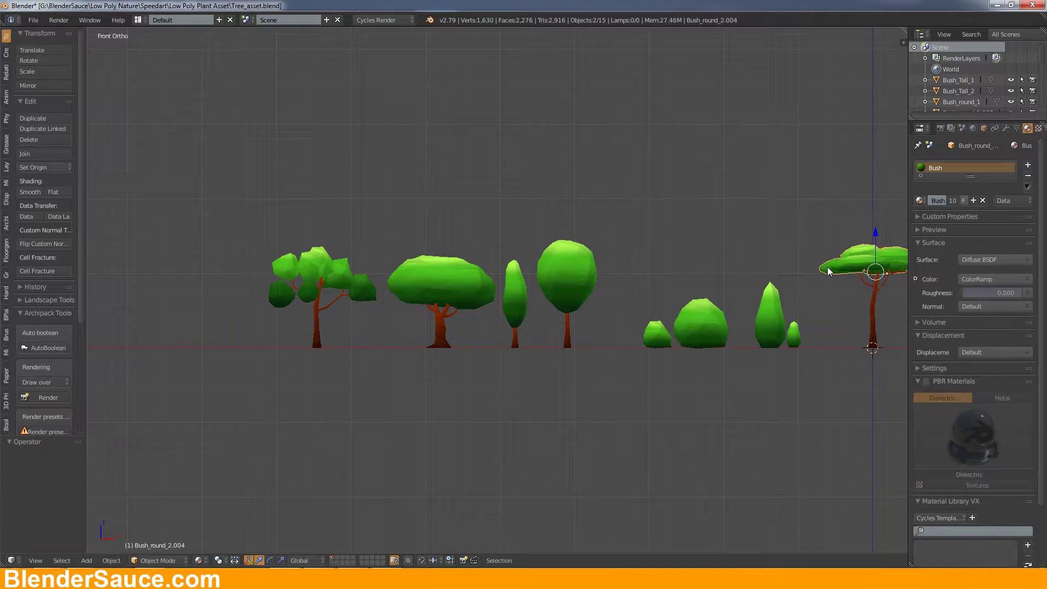
Step: Add a scaled-up plane as the ground and raise part of it in Edit Mode
middle_click_drag(707, 243, 596, 236)
key("KP_0")
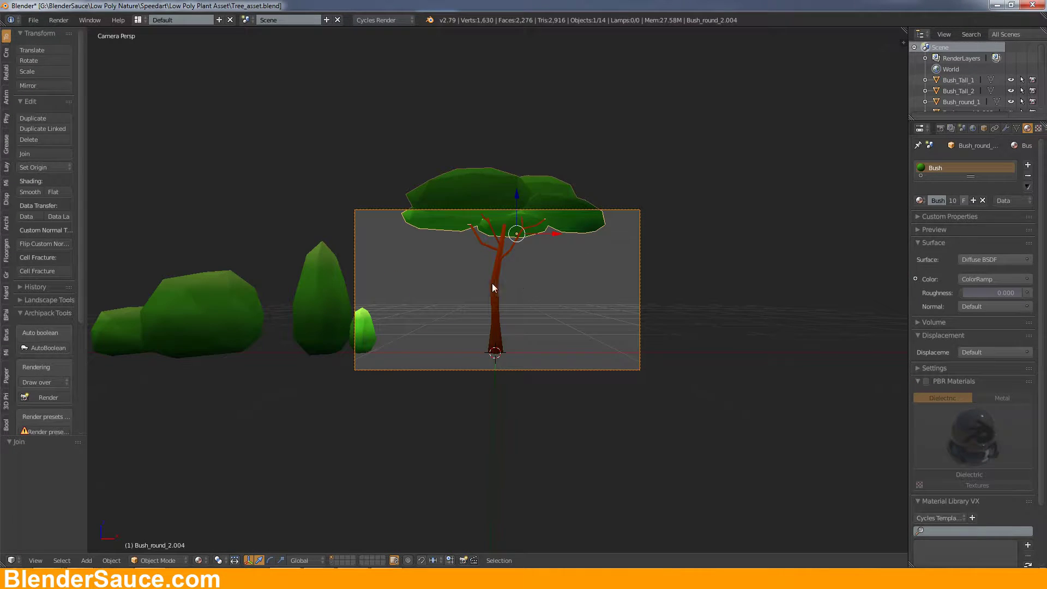
key("shift+a")
left_click(654, 34)
key("s")
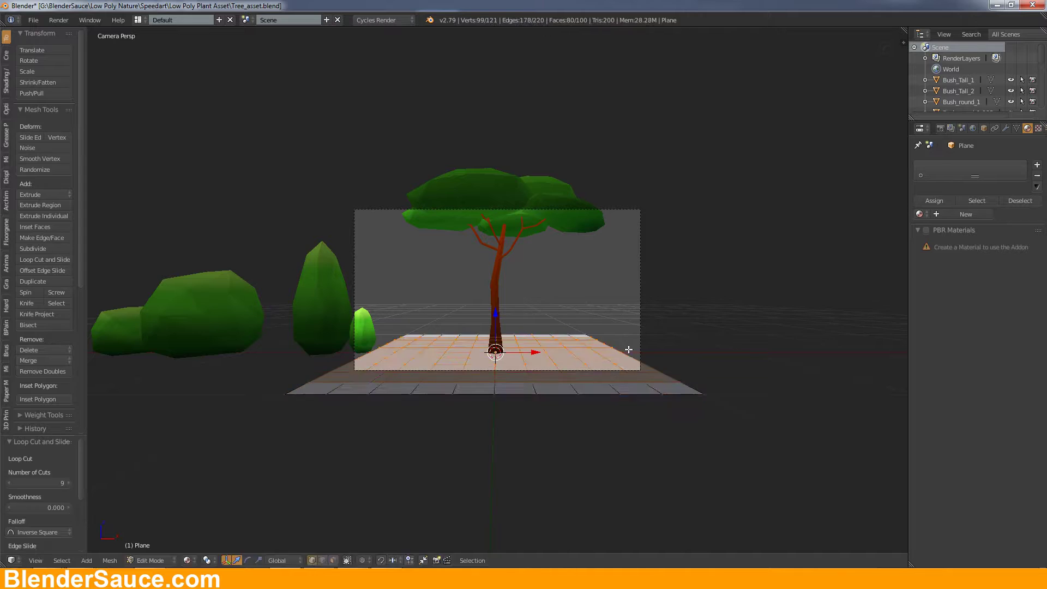
left_click(619, 401)
key("Tab")
key("g")
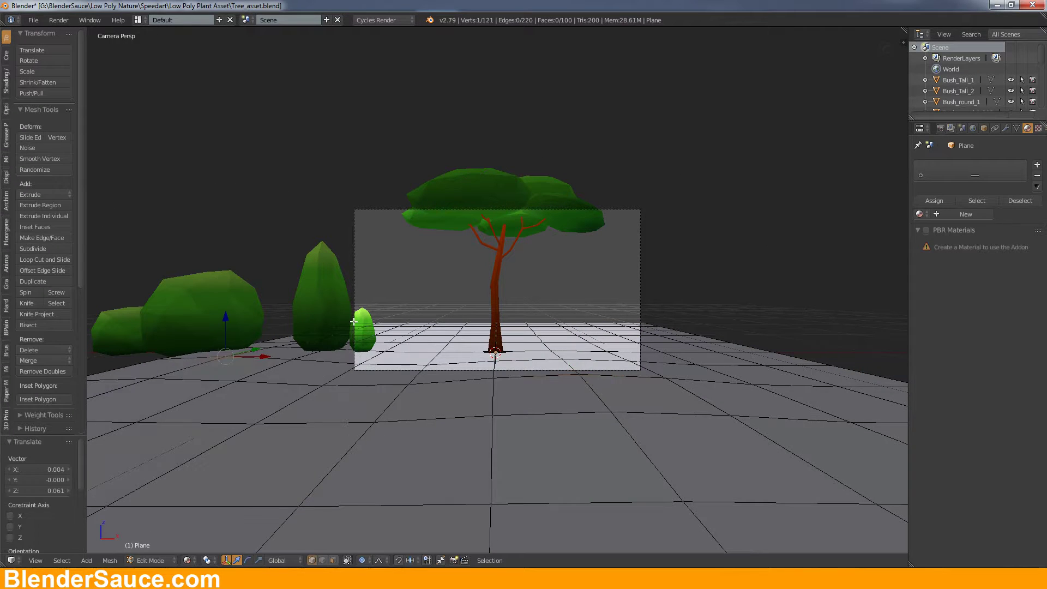
left_click(654, 330)
key("Tab")
Step: Reposition the tall bush and another tree using top and front views
key("KP_7")
right_click(550, 254)
key("g")
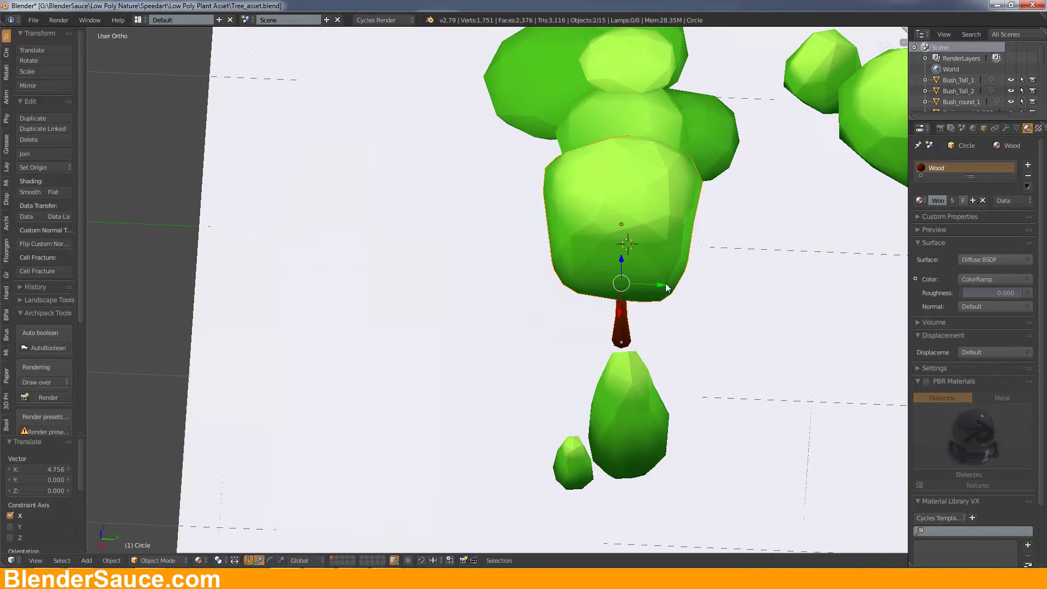
middle_click_drag(665, 283, 245, 274)
key("KP_7")
right_click(295, 286)
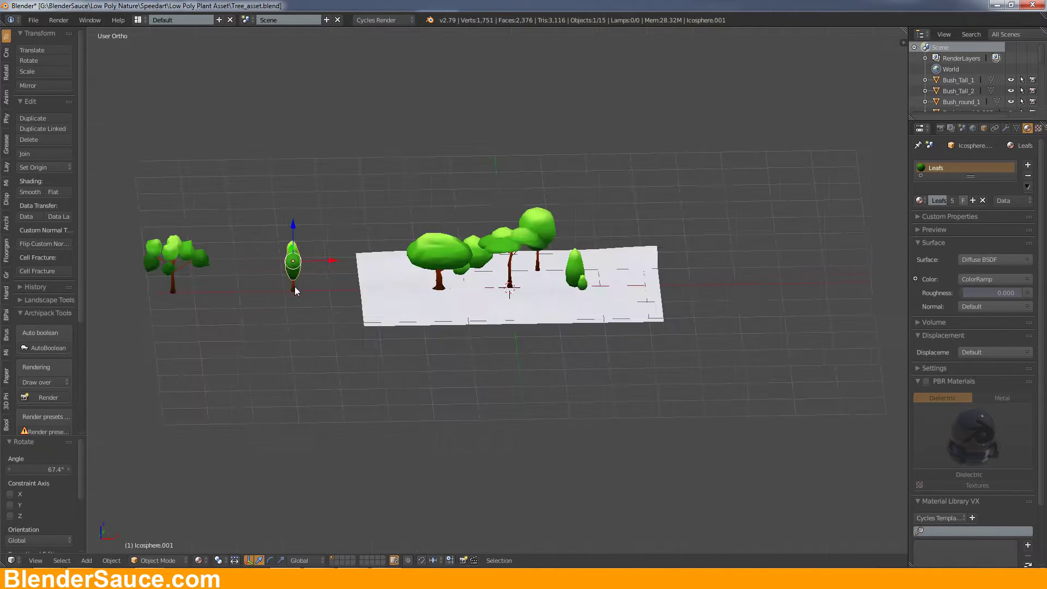
key("KP_1")
key("g")
left_click(178, 250)
Step: Colour the ground plane brown
middle_click_drag(382, 273, 491, 283)
right_click(572, 355)
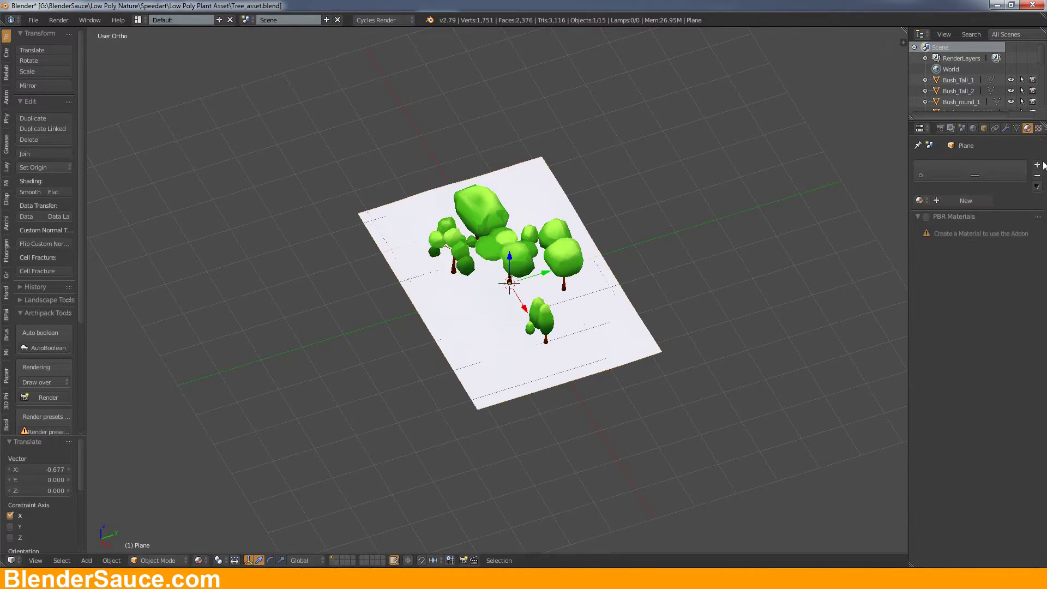
left_click(990, 278)
left_click(955, 195)
Step: Fly the scene camera higher and tilt it down to frame the forest
key("KP_0")
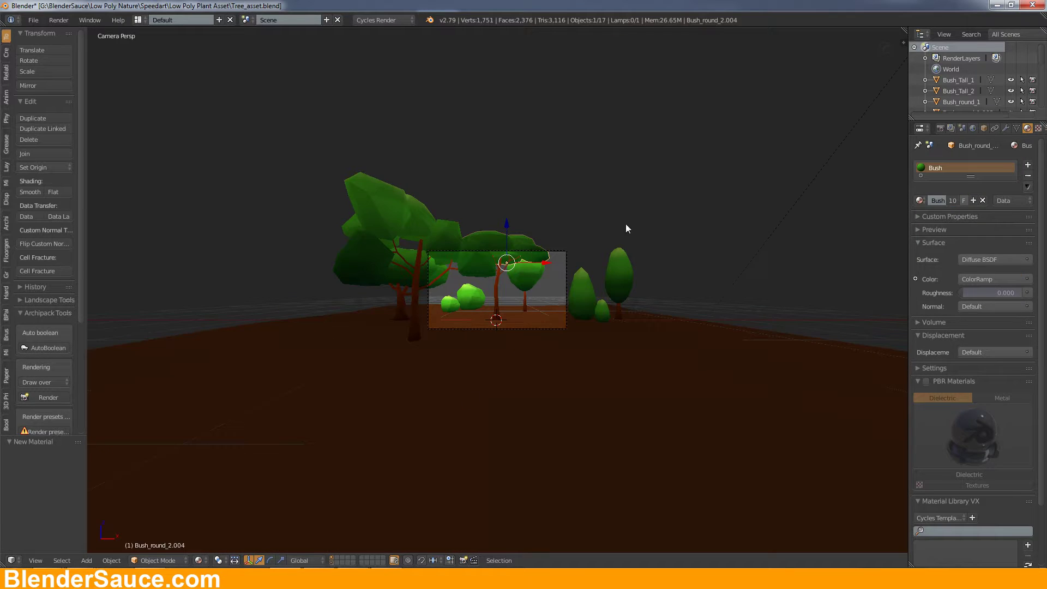
key("shift+f")
key("e")
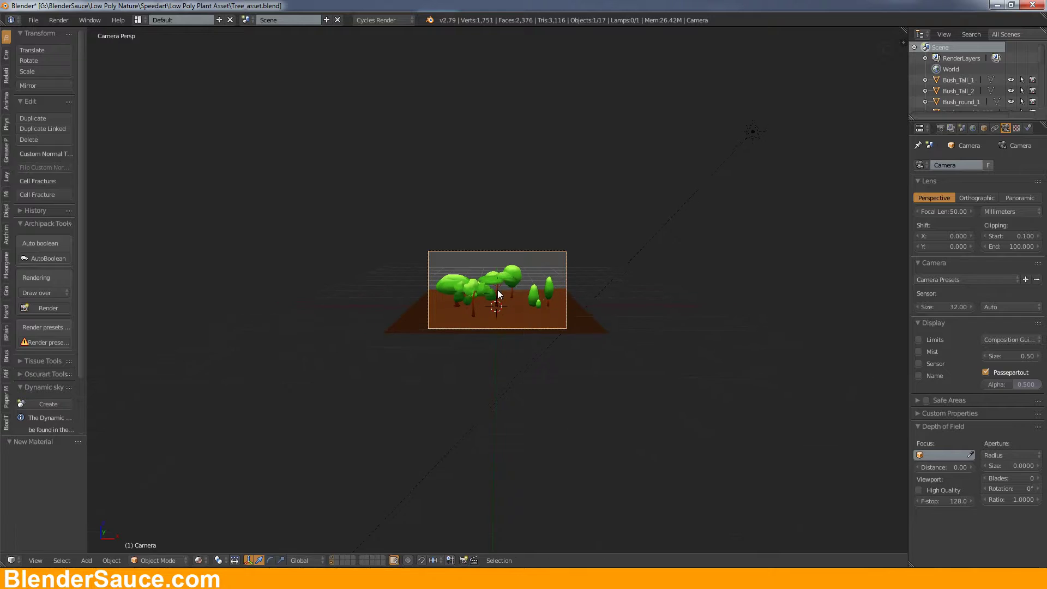
key("Return")
key("KP_0")
key("KP_1")
Step: Move the round bush to a new spot along X
right_click(629, 104)
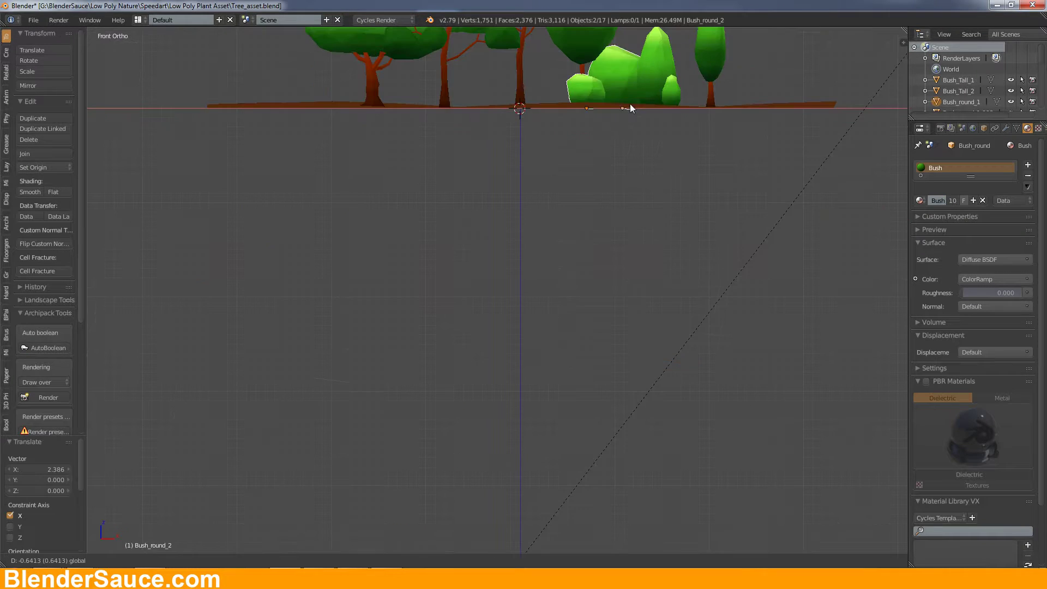
key("g")
key("x")
left_click(518, 311)
Step: Shift the ground plane back and widen it along X, then check through the camera
key("Home")
right_click(602, 368)
key("g")
key("y")
left_click(600, 297)
key("s")
key("x")
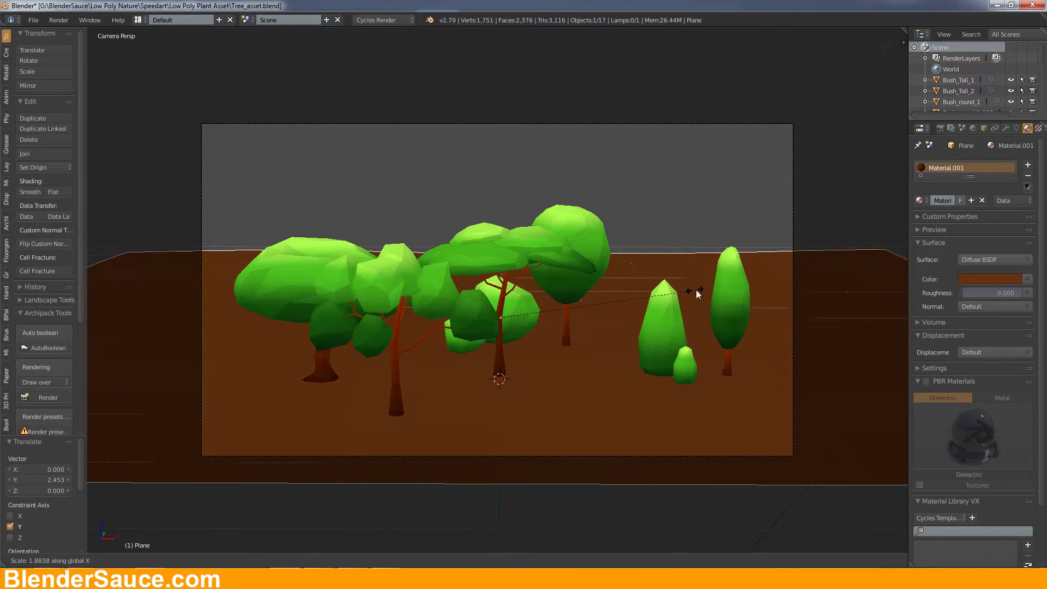
key("KP_3")
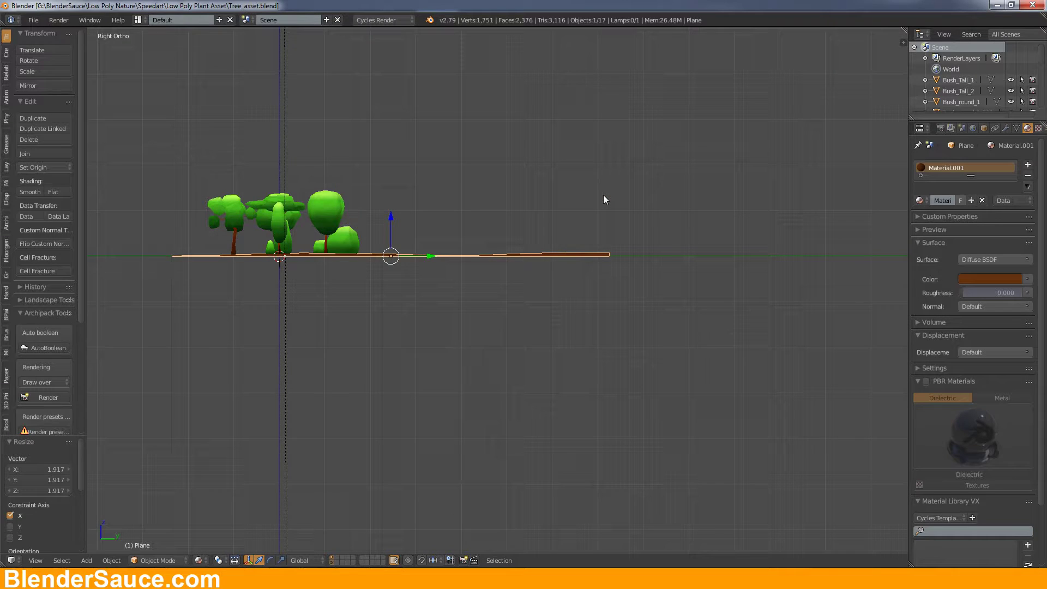
key("KP_0")
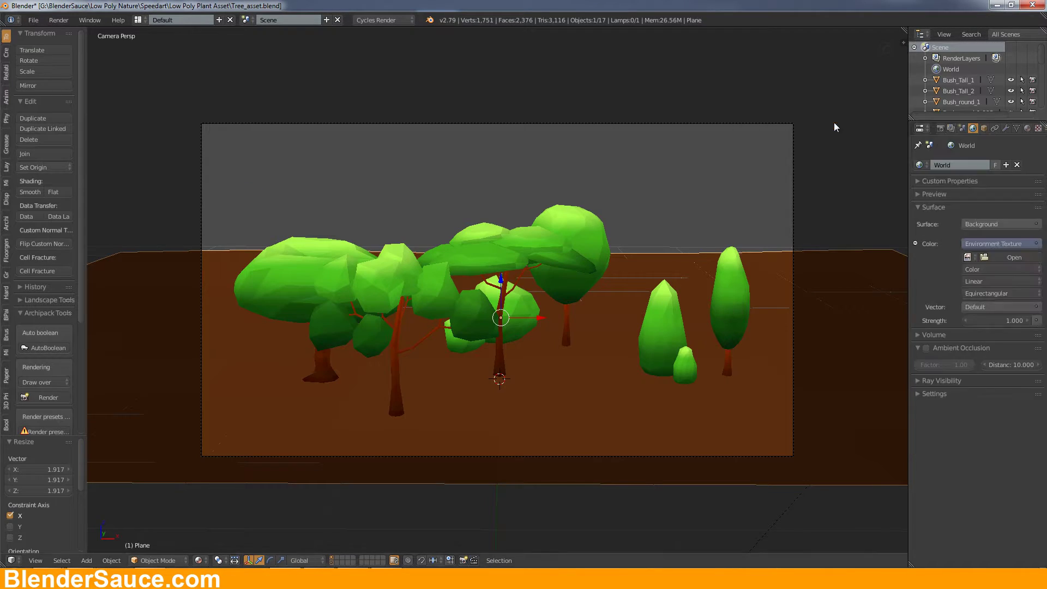
Step: Load an HDRI sky image as the world environment and test-render the lighting
left_click(1014, 257)
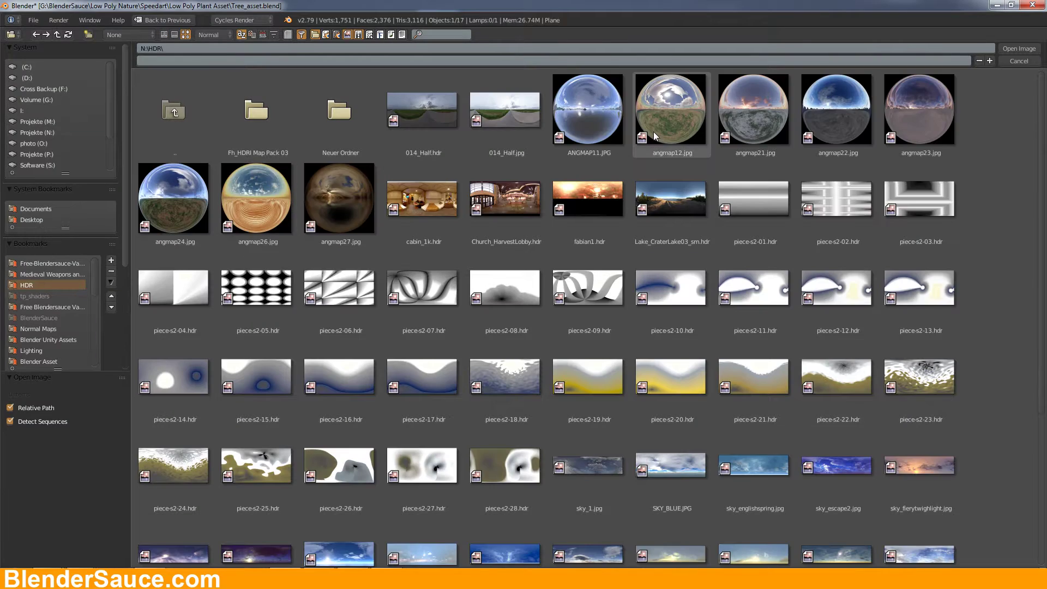
double_click(653, 132)
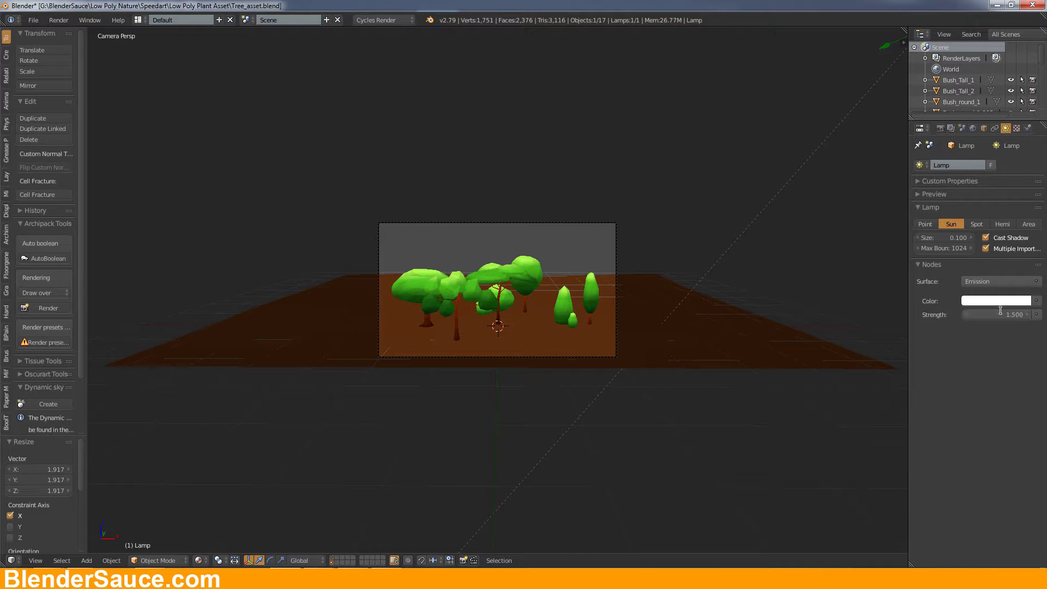
key("F12")
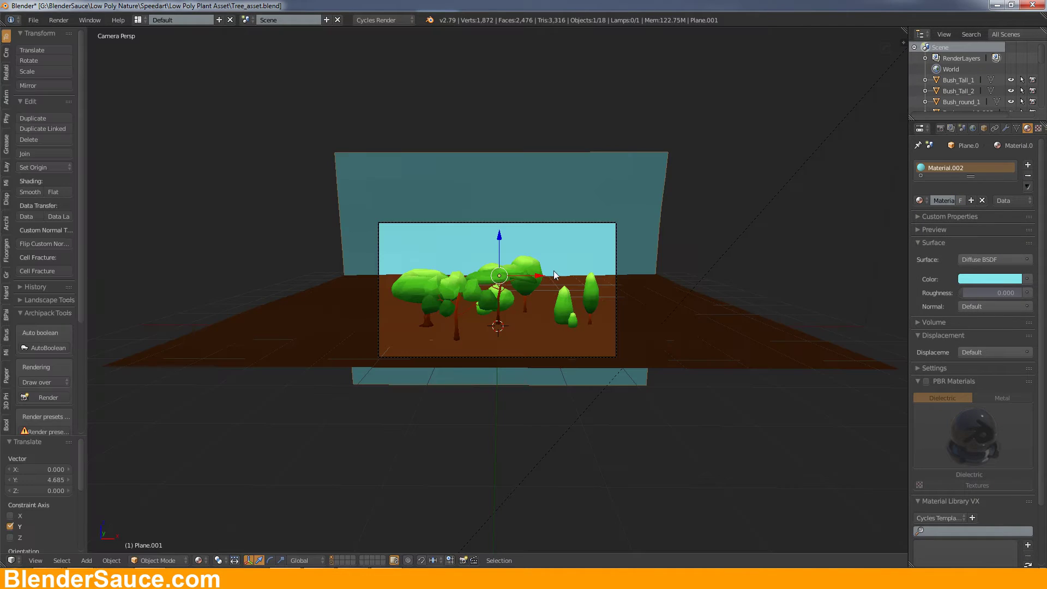
Step: Duplicate a round bush and place the copy to the right along X
right_click(491, 315)
key("shift+d")
key("x")
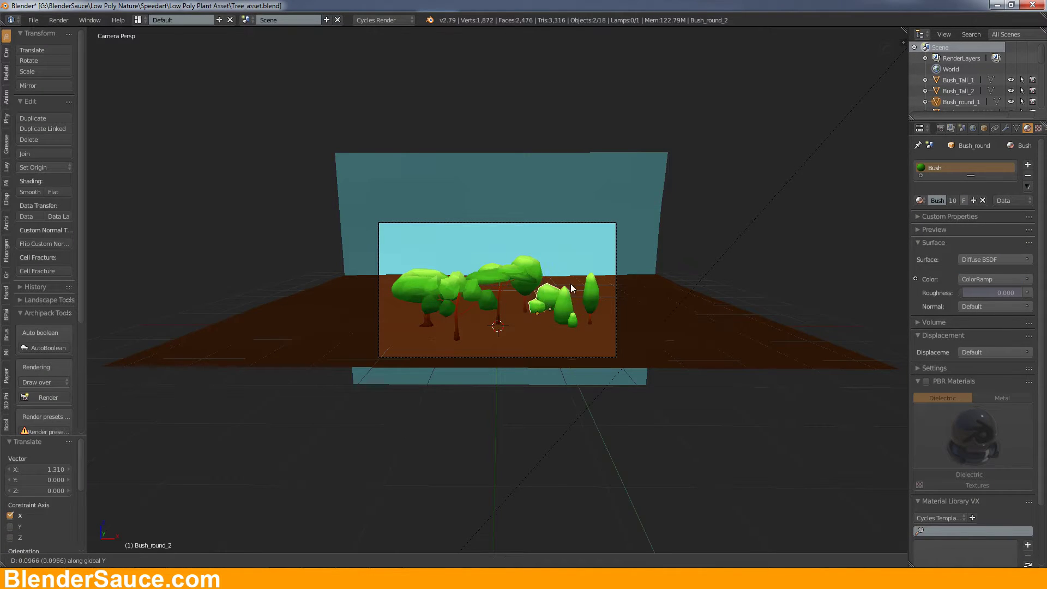
left_click(567, 289)
Step: Duplicate the bush with its trunk twice, placing copies at the back and further left
right_click(456, 331, "shift")
key("shift+d")
key("z")
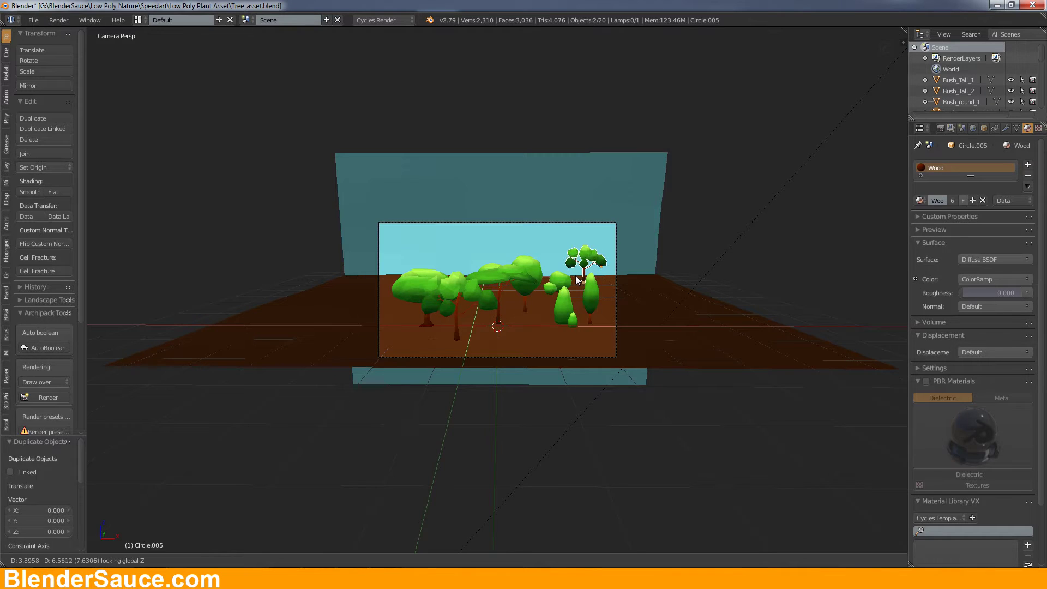
key("shift+z")
left_click(513, 268)
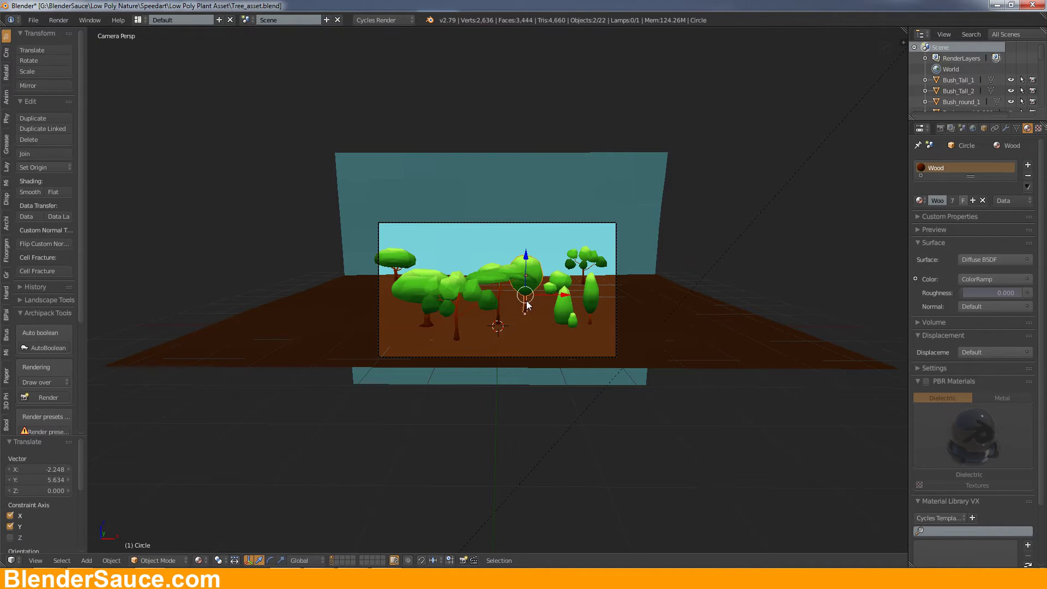
key("shift+d")
key("x")
left_click(468, 306)
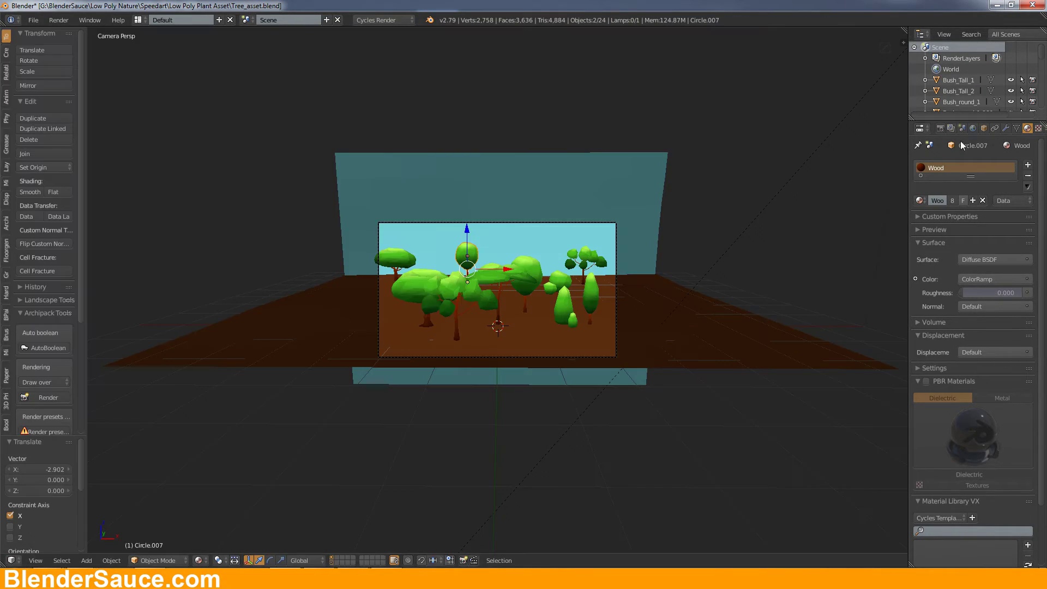